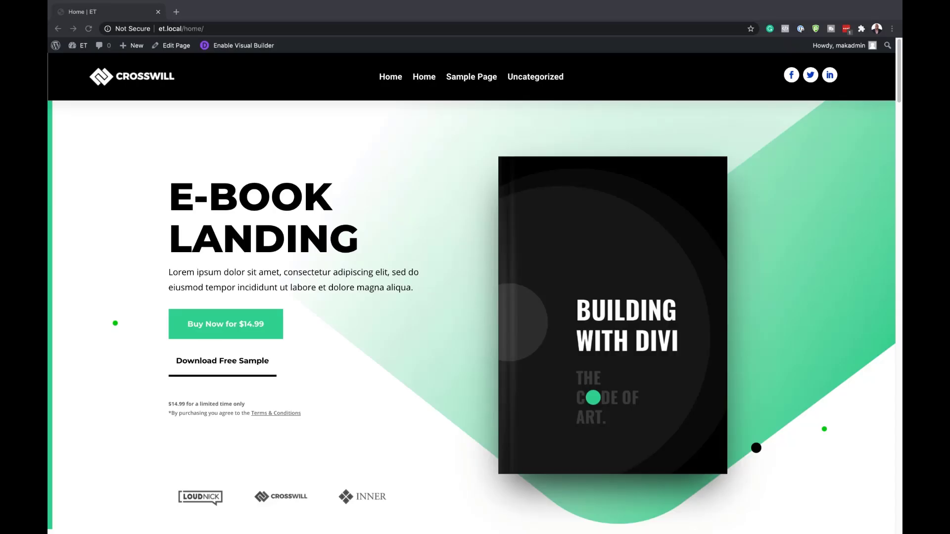
- Examine how the home page's header changes while moving down the page and back up to the hero area
scroll(475, 297, "down", 10)
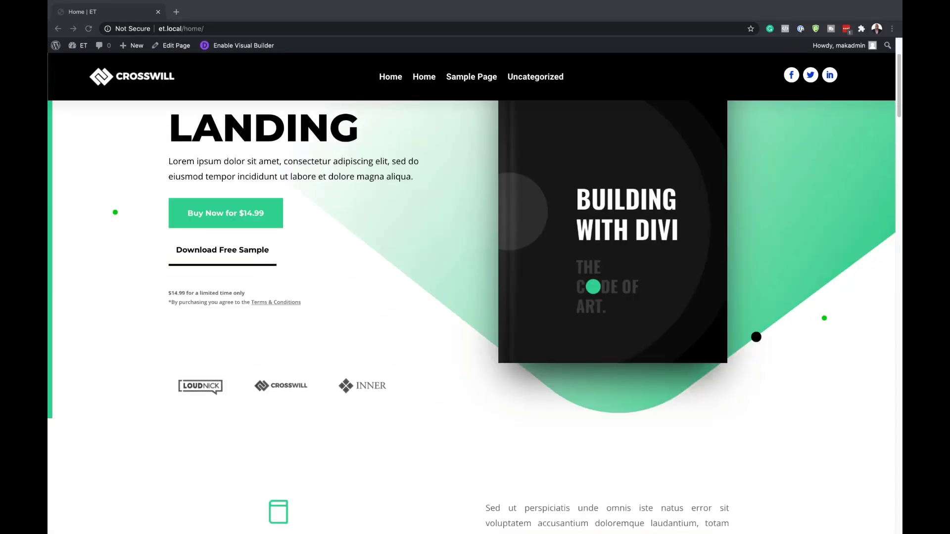
scroll(475, 317, "down", 10)
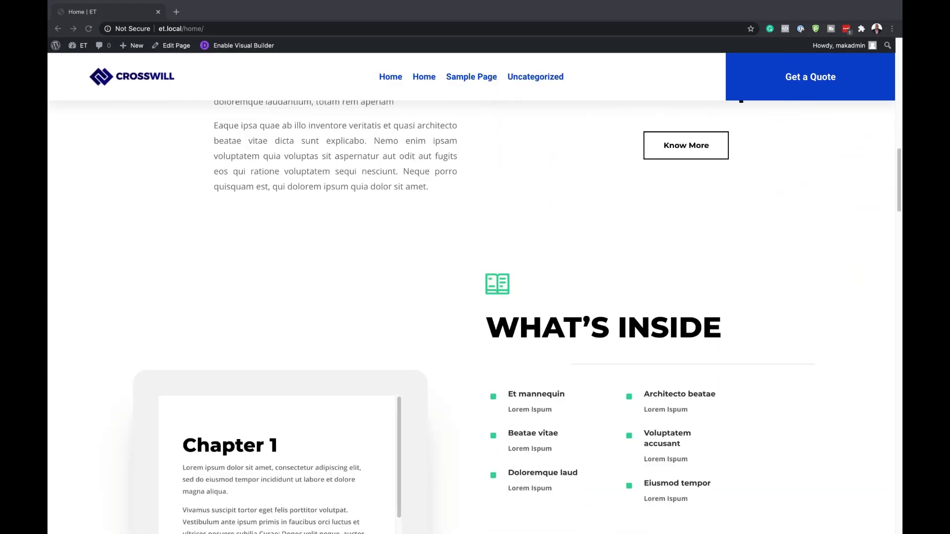
scroll(475, 317, "up", 12)
scroll(475, 297, "up", 10)
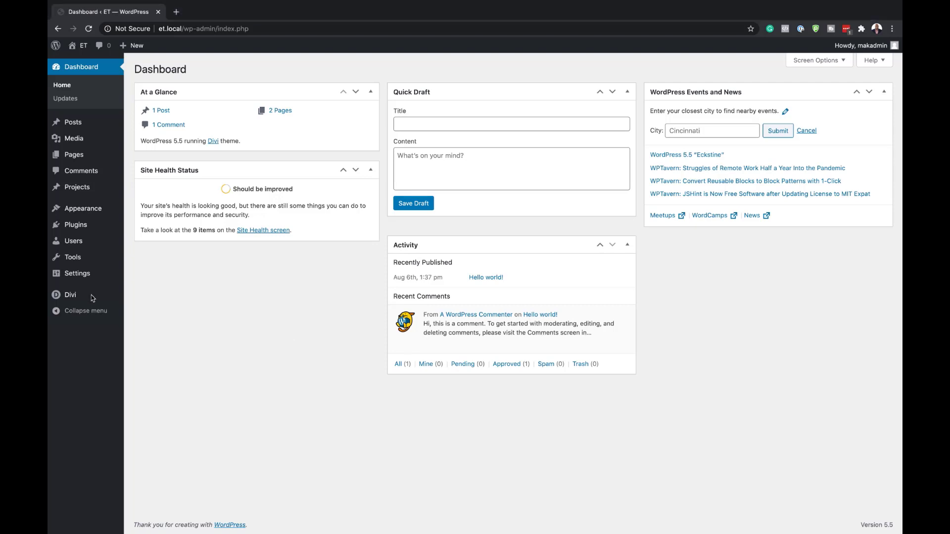
- Open the Divi Theme Builder and begin a new global header for the Default Website Template
mouse_move(81, 296)
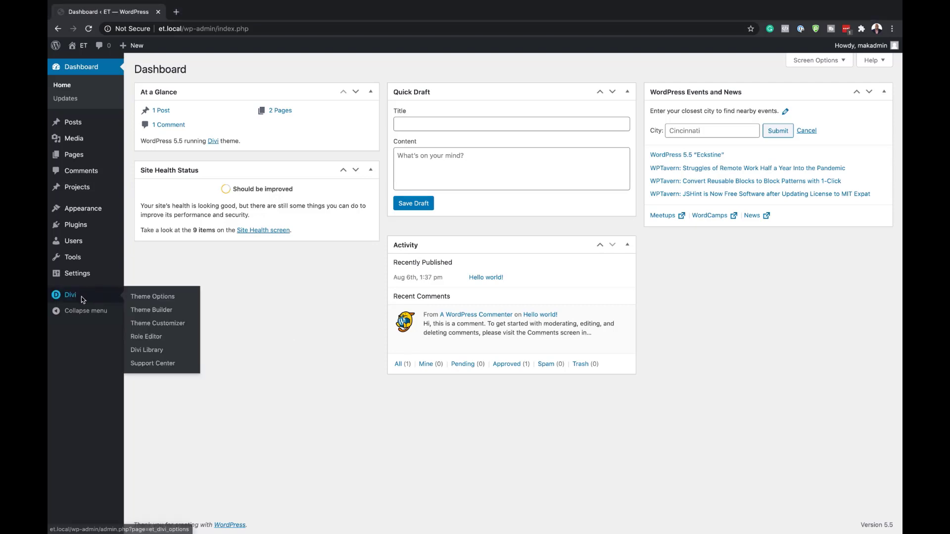
left_click(151, 311)
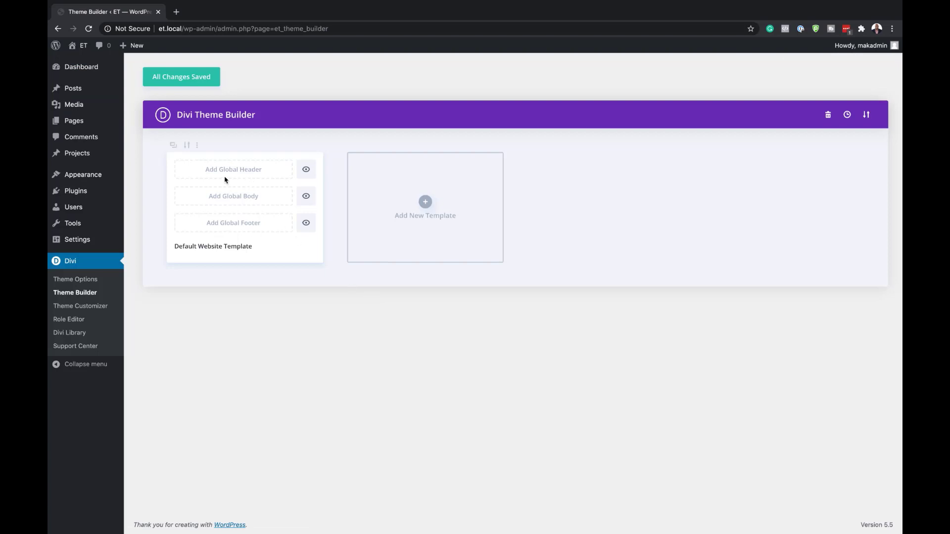
left_click(272, 175)
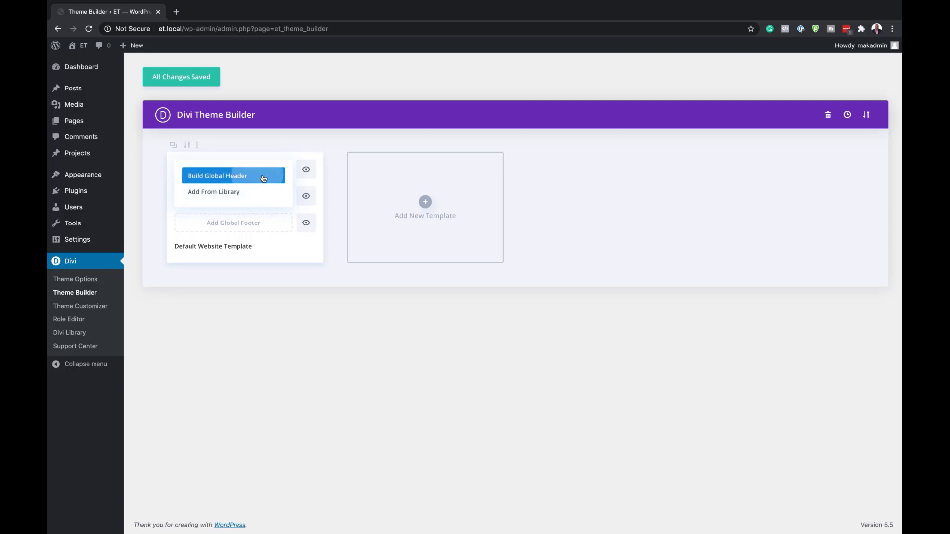
left_click(264, 176)
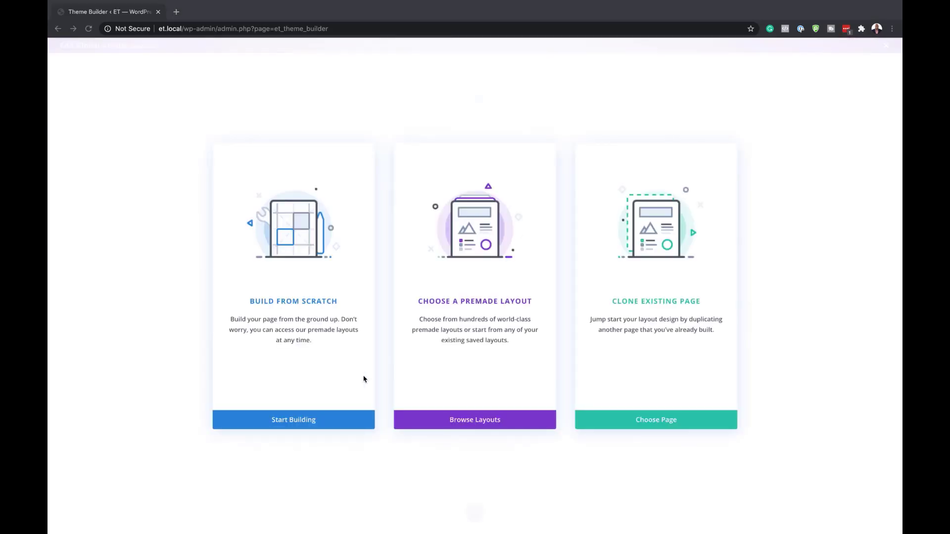
- Build the global header from scratch, starting with a single-column row
left_click(312, 423)
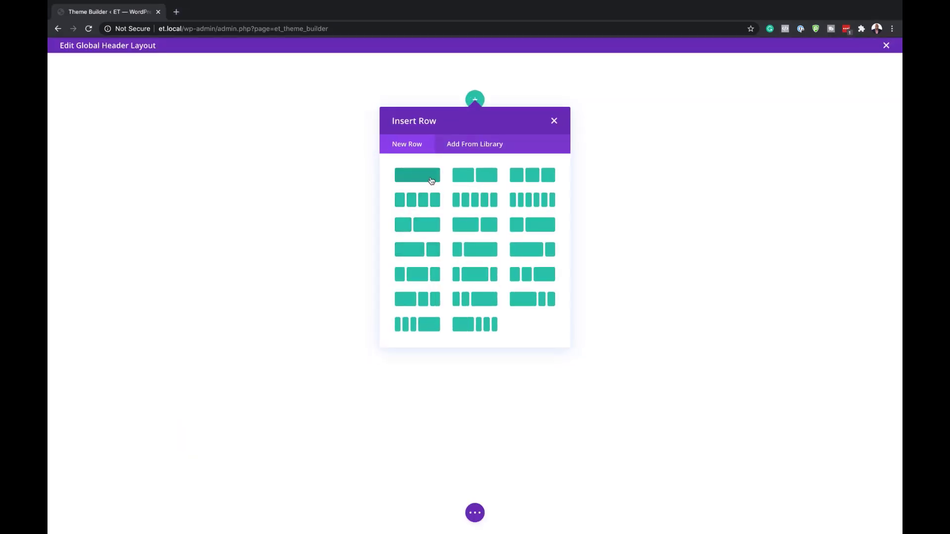
left_click(428, 179)
left_click(551, 121)
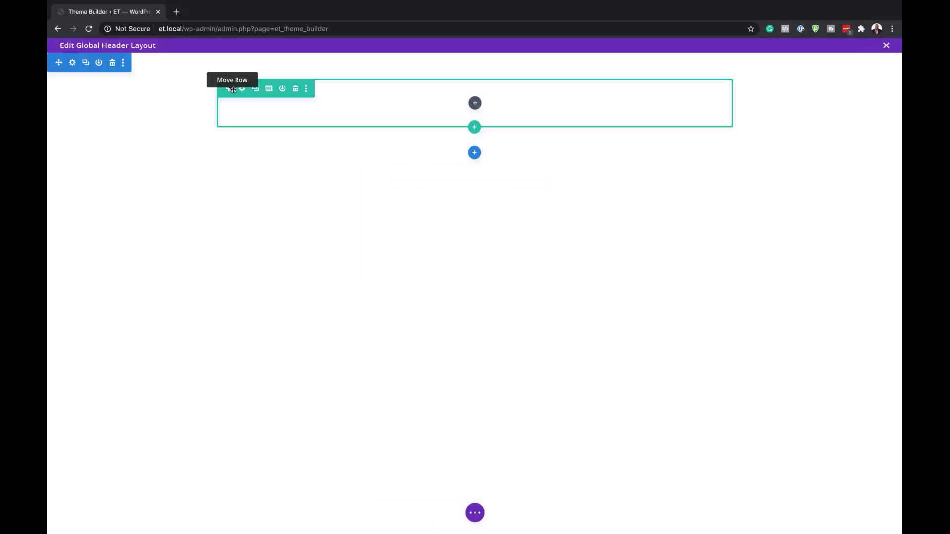
- Dock the header section's settings beside the layout and set its linked top and bottom padding to 0px
left_click(73, 63)
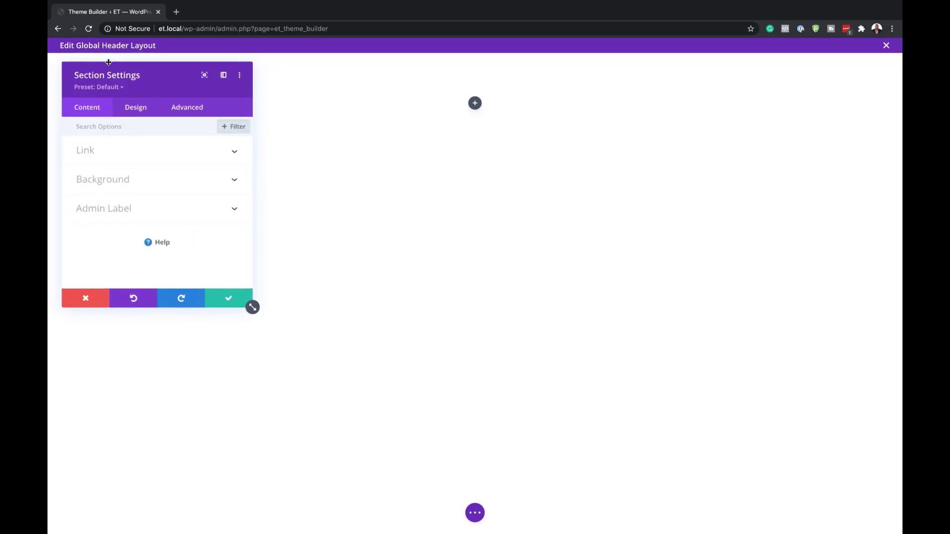
left_click(223, 76)
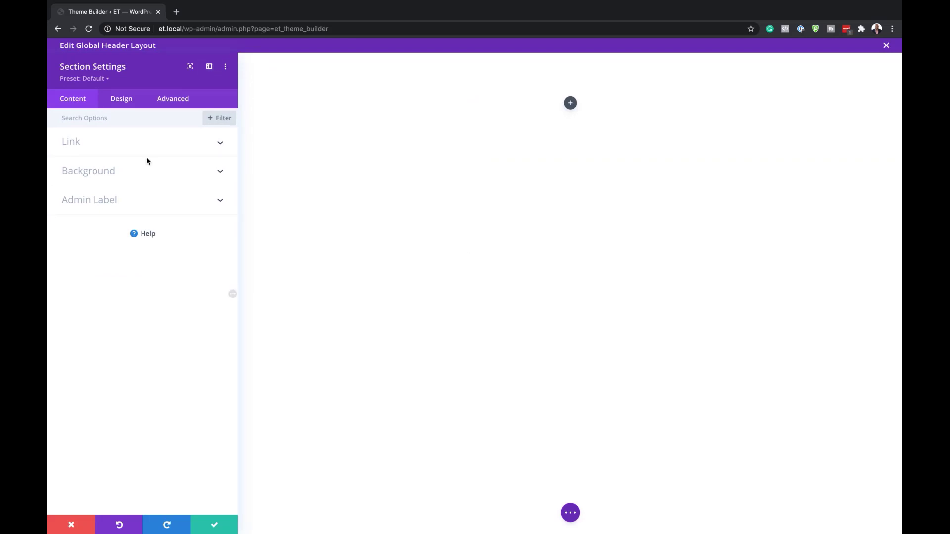
left_click(122, 99)
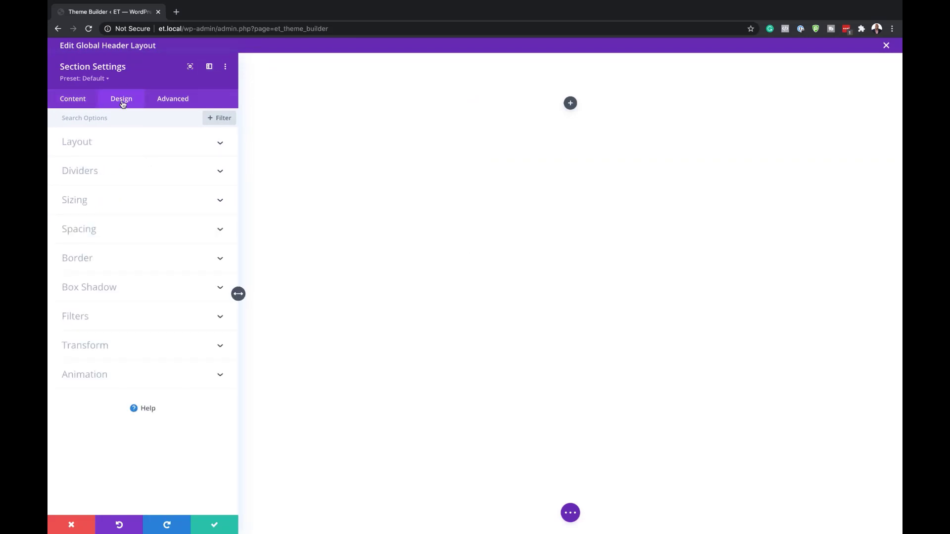
left_click(91, 202)
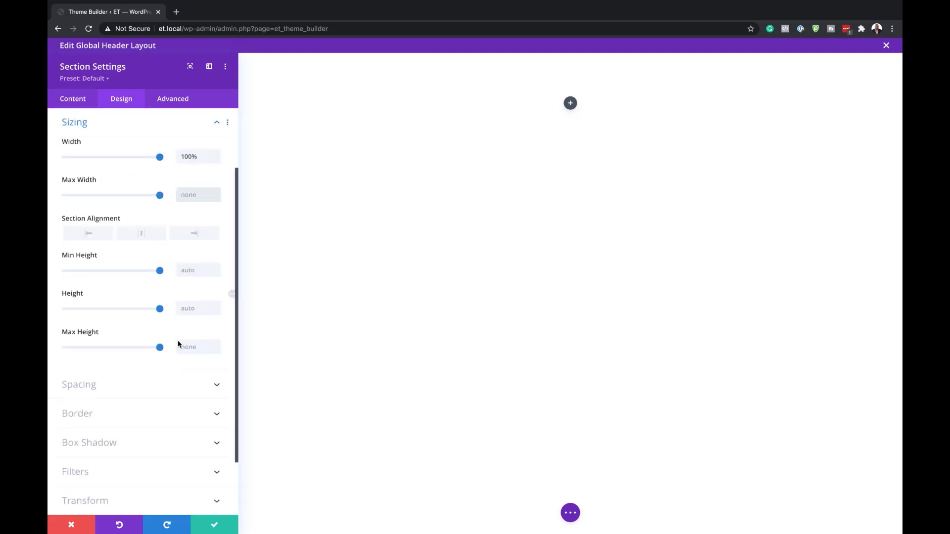
left_click(99, 385)
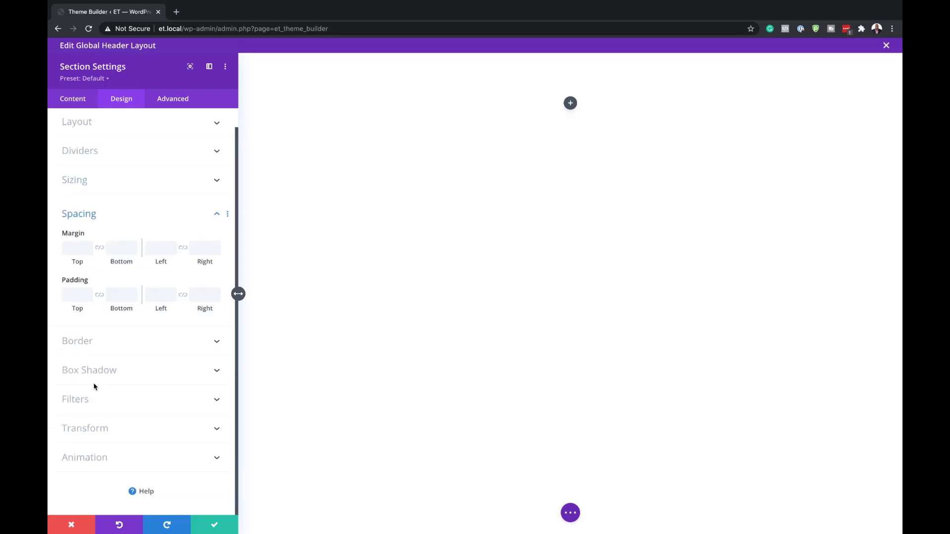
left_click(78, 294)
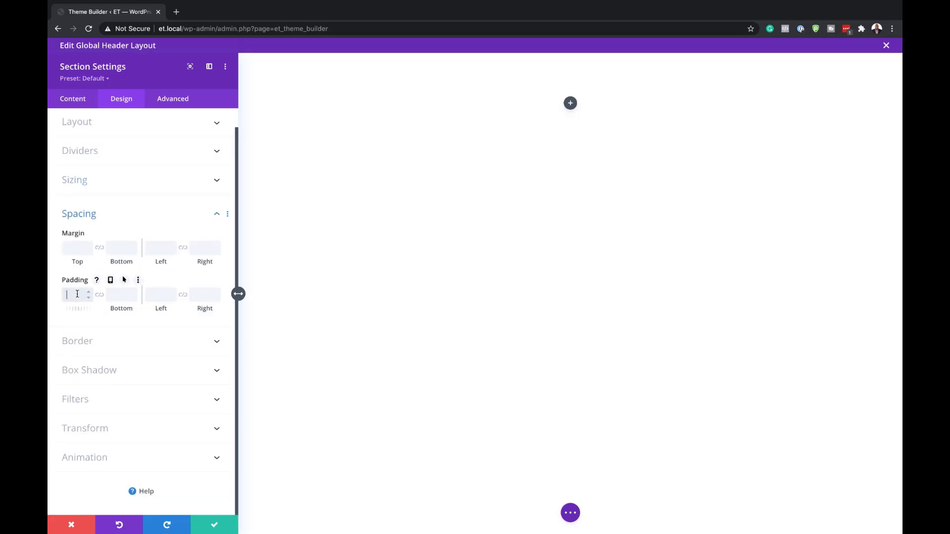
type("0")
left_click(99, 296)
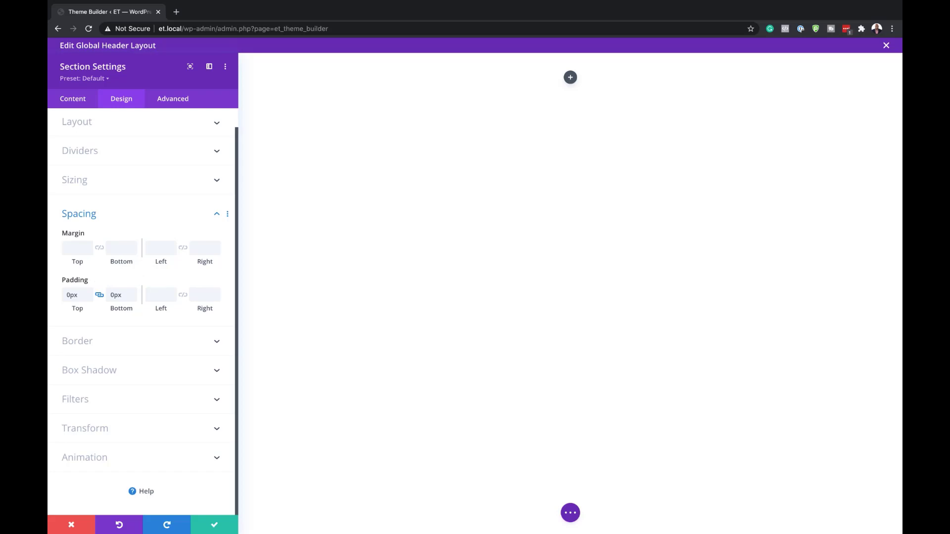
- Give the header section the first box shadow preset, with a vertical position of 15px
left_click(128, 378)
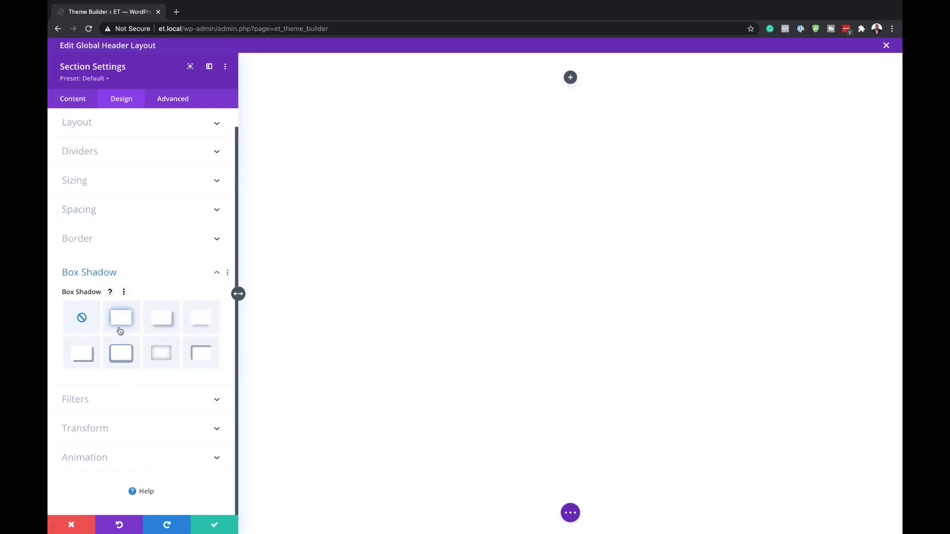
left_click(122, 331)
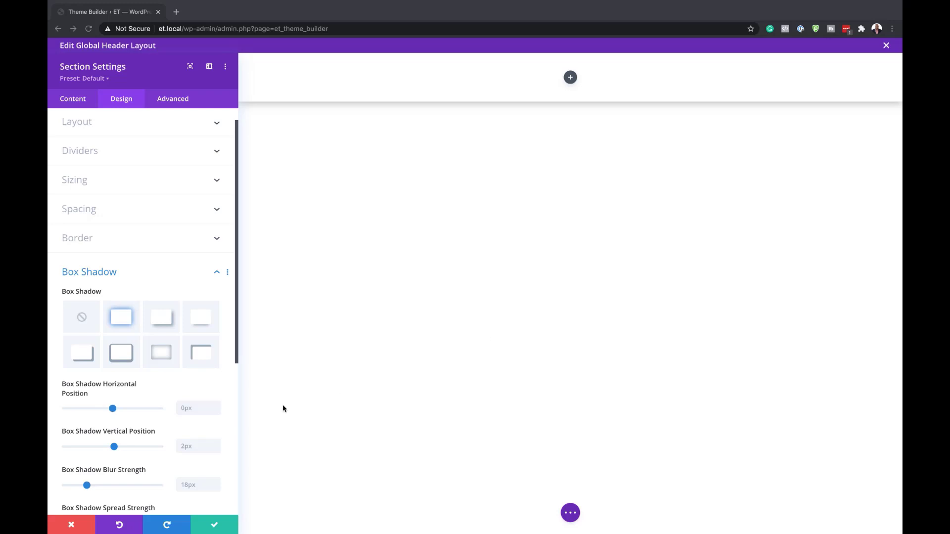
scroll(226, 422, "down", 1)
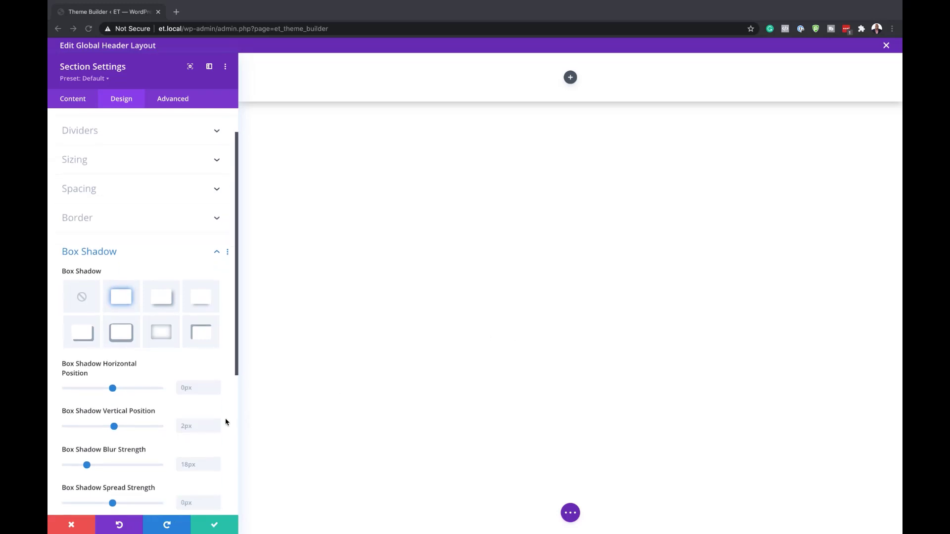
scroll(226, 422, "down", 1)
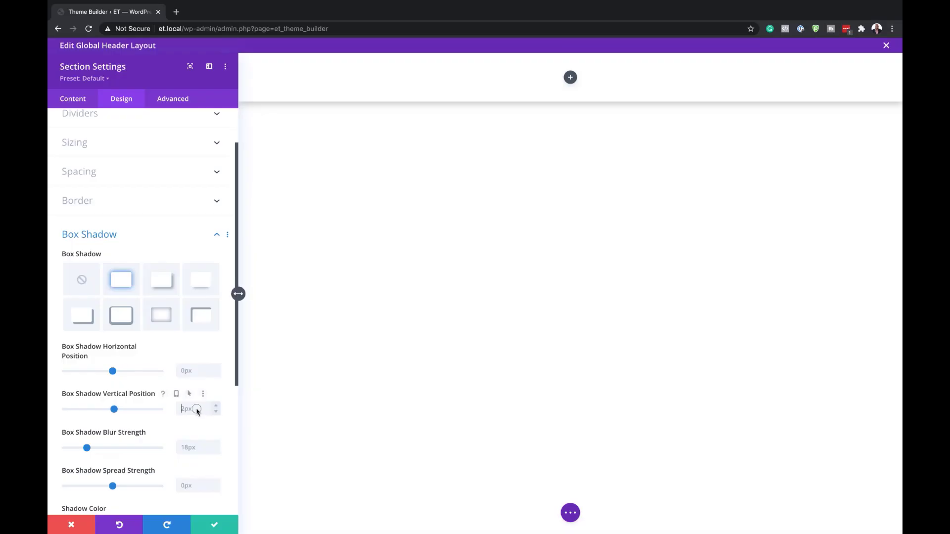
left_click(197, 409)
type("15")
- Set the section's box shadow color to rgba(0,0,0,0.06)
scroll(111, 387, "down", 5)
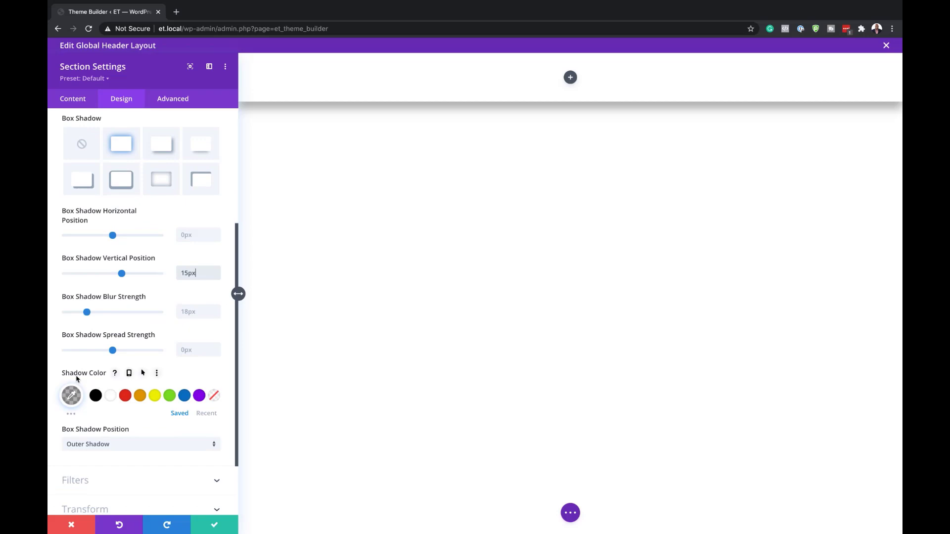
left_click(70, 395)
left_click_drag(89, 397, 109, 402)
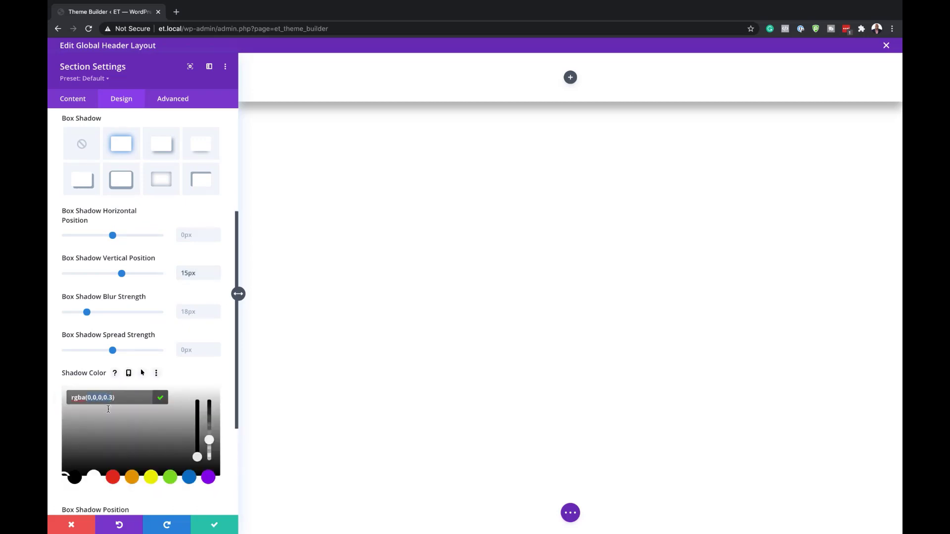
type("0,0,0,0.06")
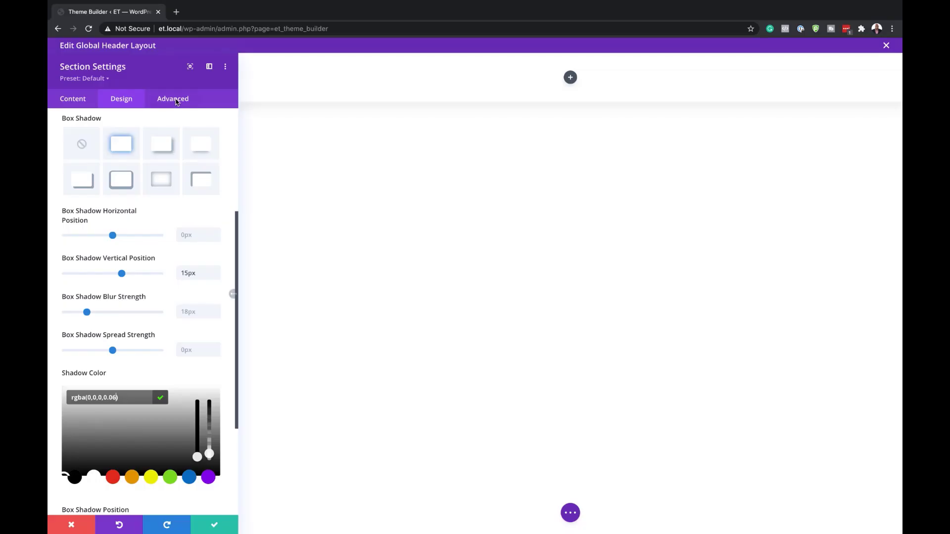
- Set the section's position to Fixed with the top center location, and close its settings
left_click(175, 102)
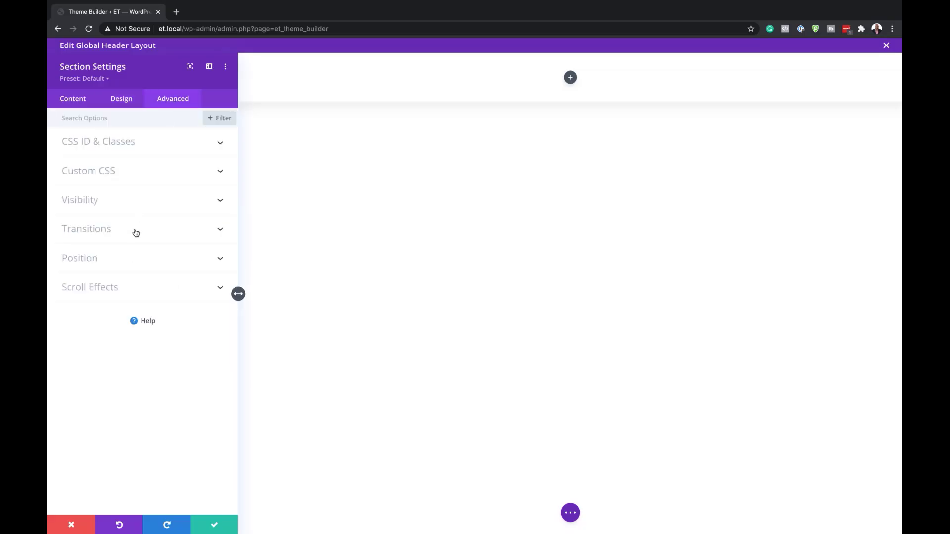
left_click(121, 257)
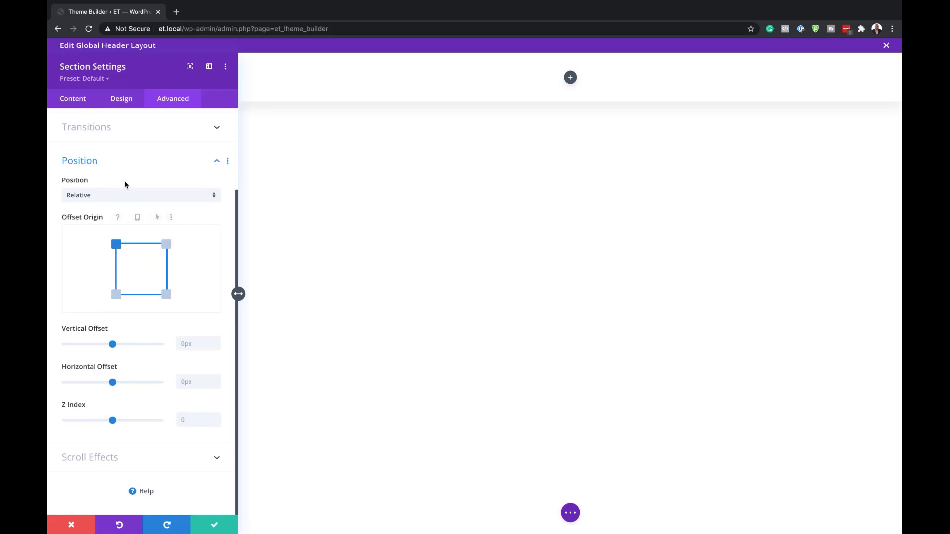
left_click(124, 195)
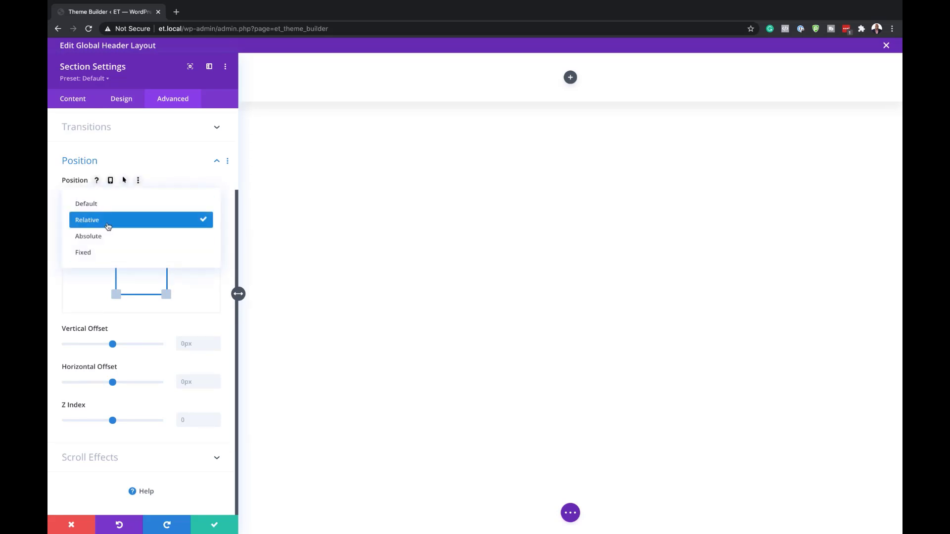
left_click(109, 259)
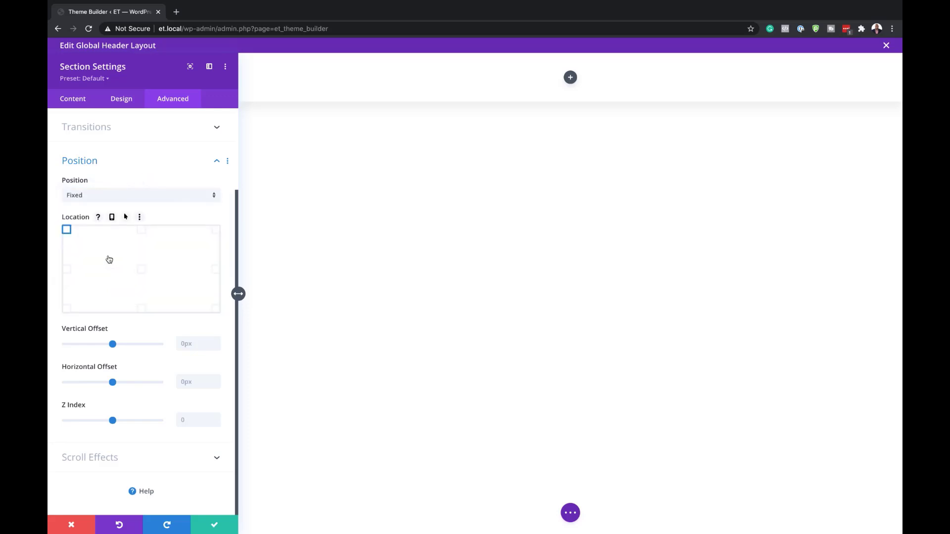
left_click(142, 230)
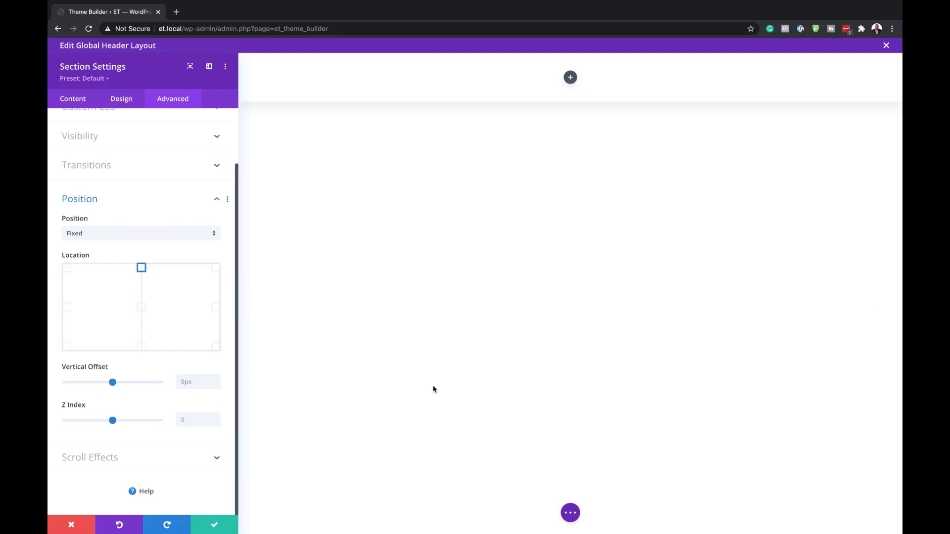
left_click(238, 292)
- Change the header row to a three-column structure of one-fifth, three-fifths and one-fifth
mouse_move(312, 70)
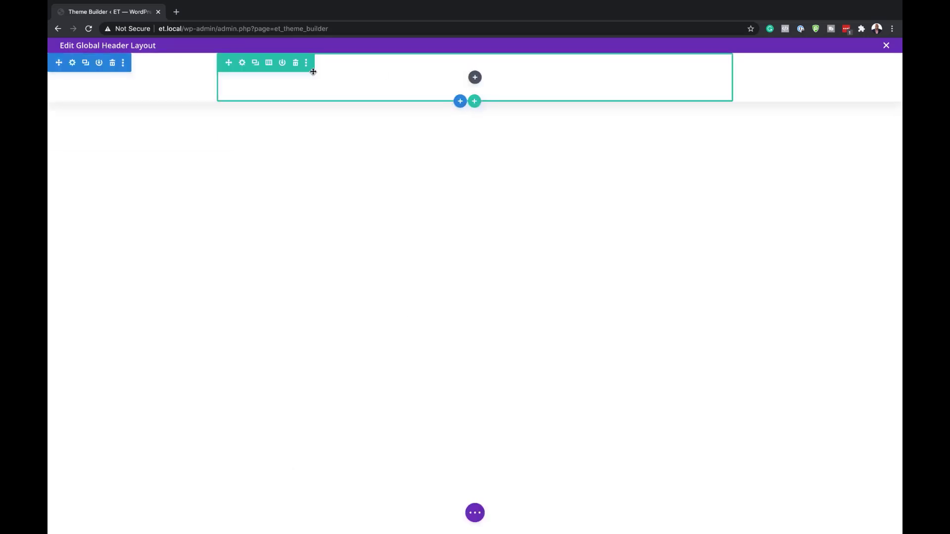
left_click(270, 64)
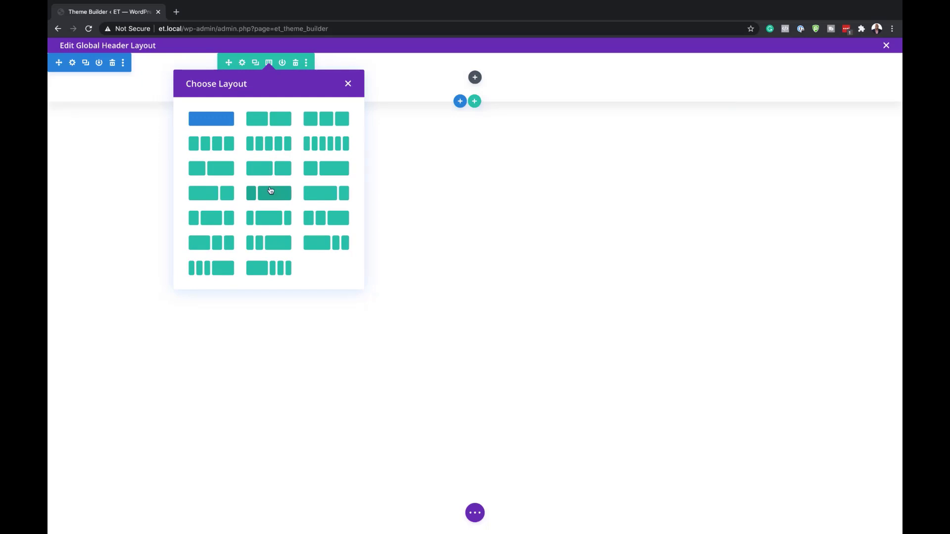
left_click(267, 218)
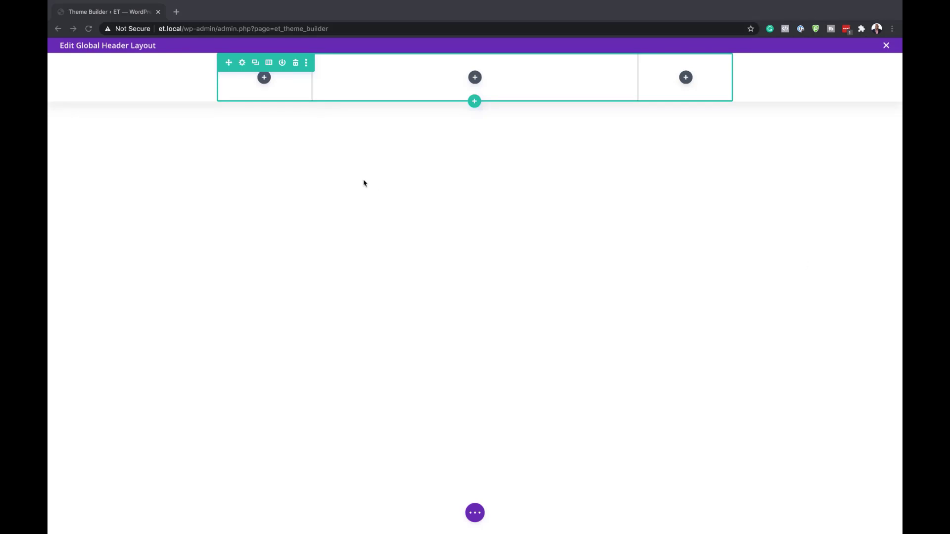
- Set the header row's background color to black
left_click(242, 65)
left_click(242, 65)
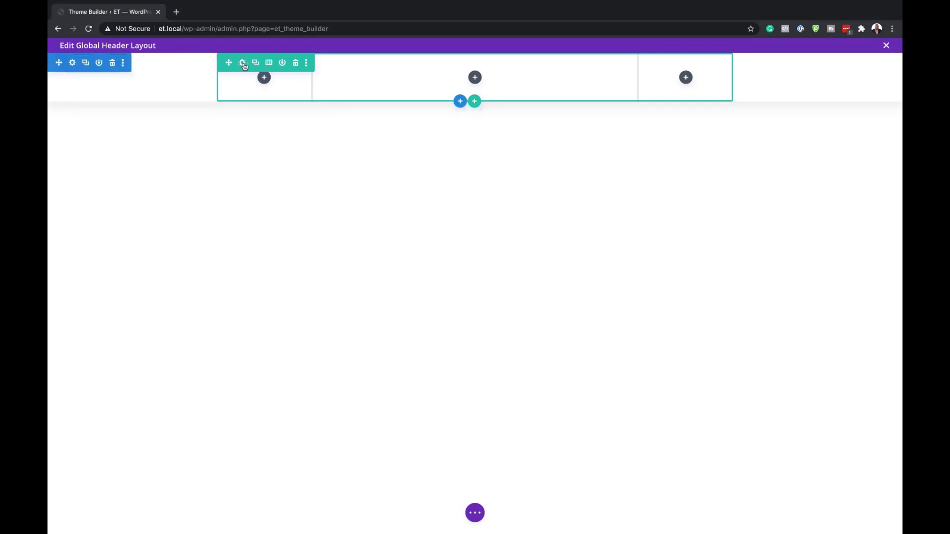
left_click(105, 339)
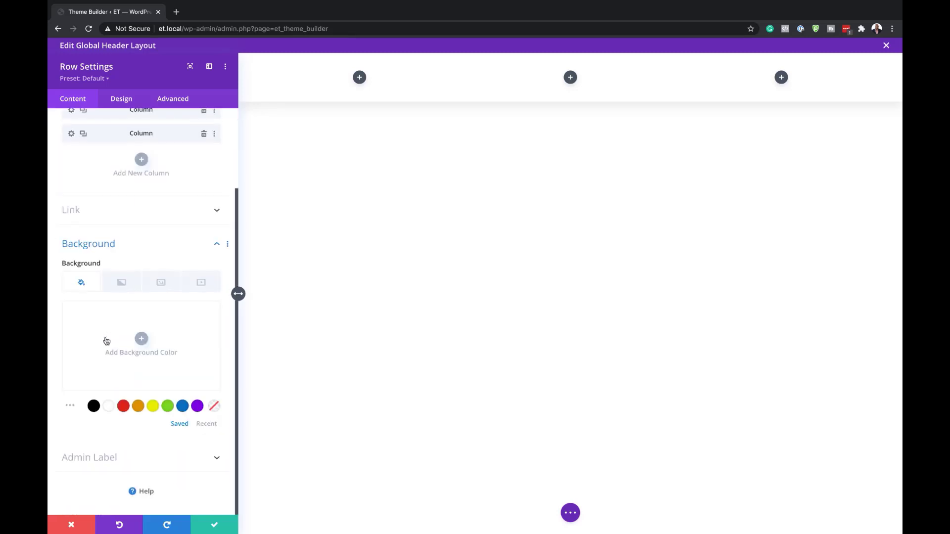
left_click(94, 407)
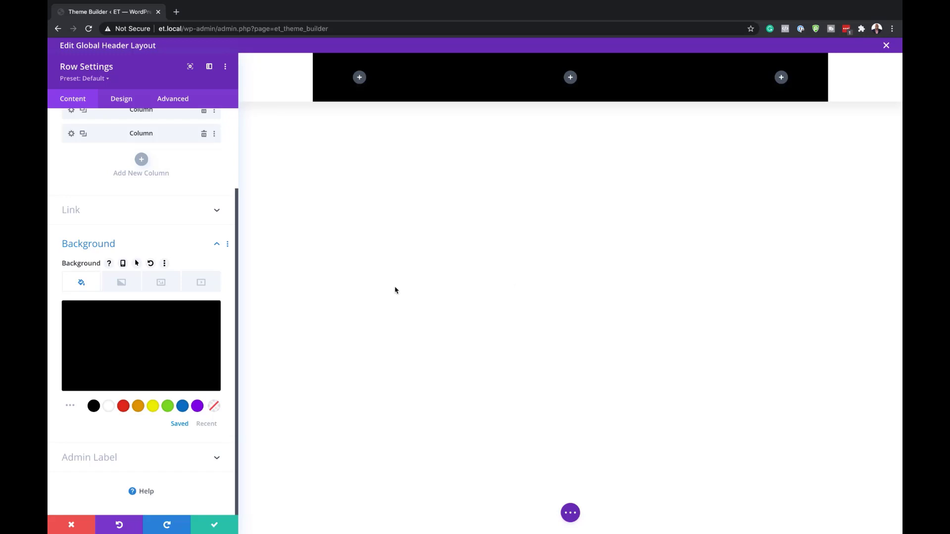
scroll(184, 254, "up", 3)
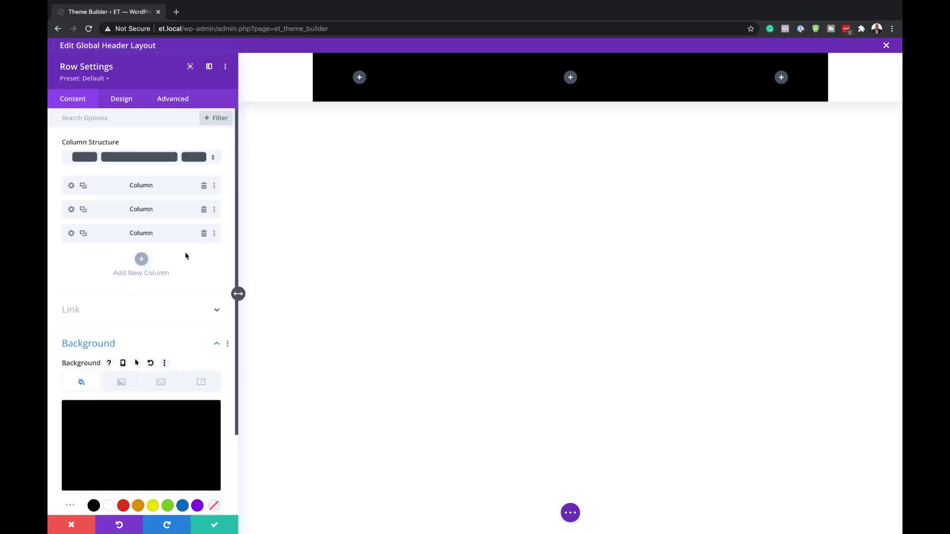
- Enable a custom gutter width for the header row and set it to 1
left_click(127, 103)
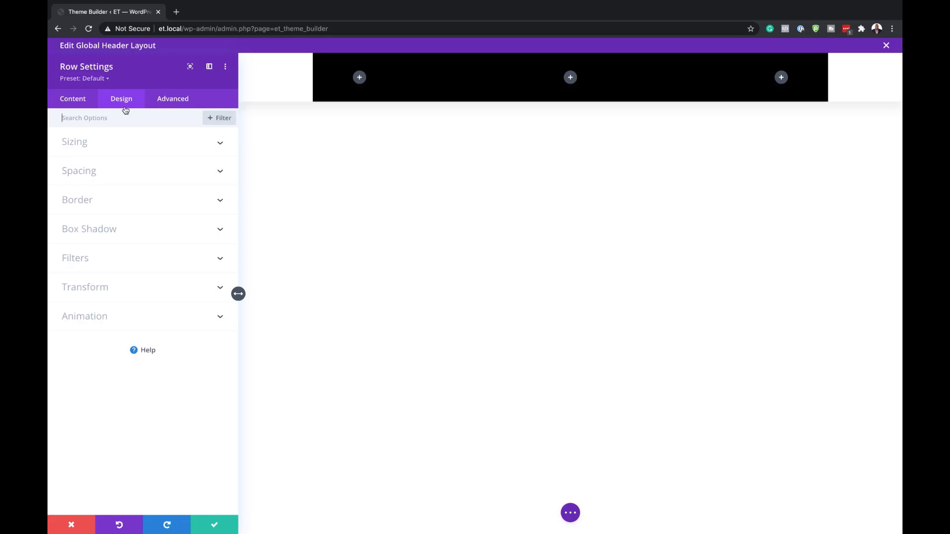
left_click(99, 144)
left_click(83, 176)
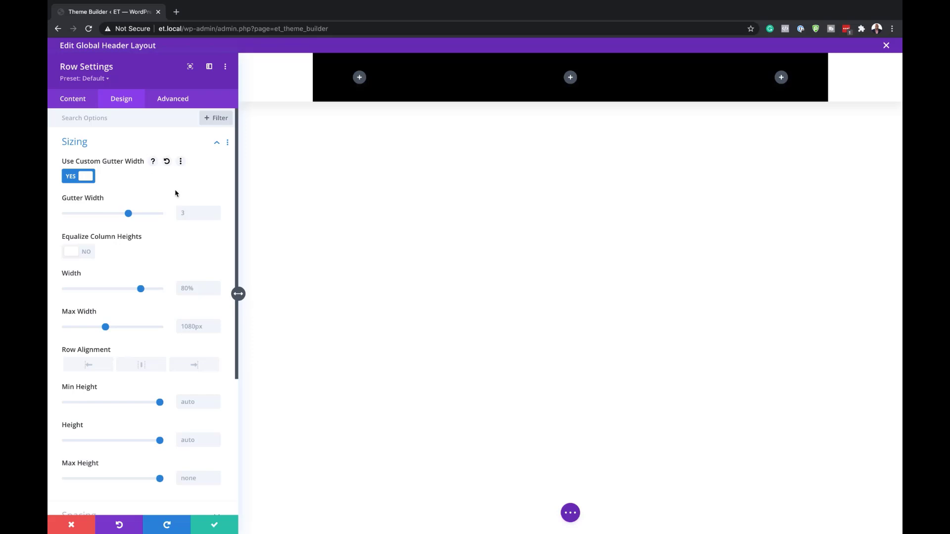
left_click(191, 212)
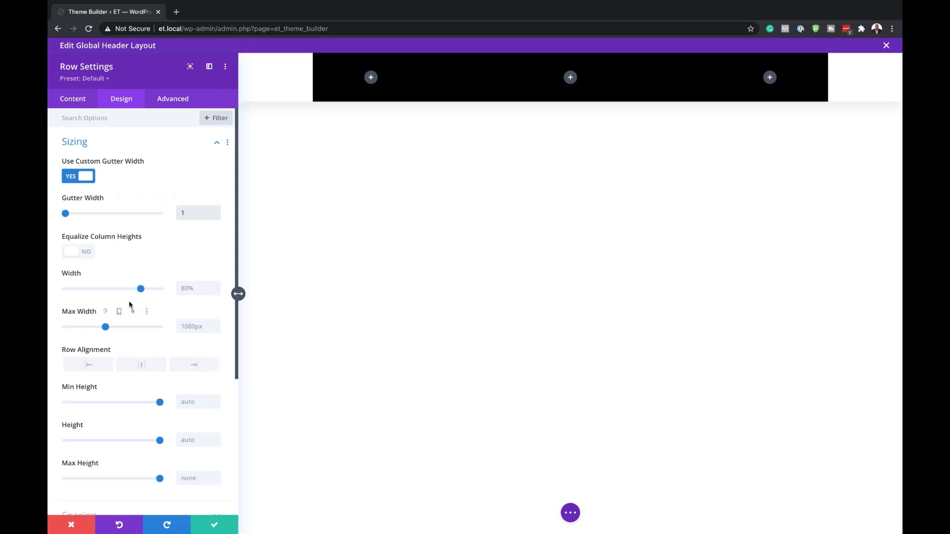
- Set both the header row's width and max width to 100%
left_click_drag(140, 289, 185, 296)
triple_click(201, 289)
key("ctrl+c")
triple_click(189, 326)
key("BackSpace")
key("ctrl+v")
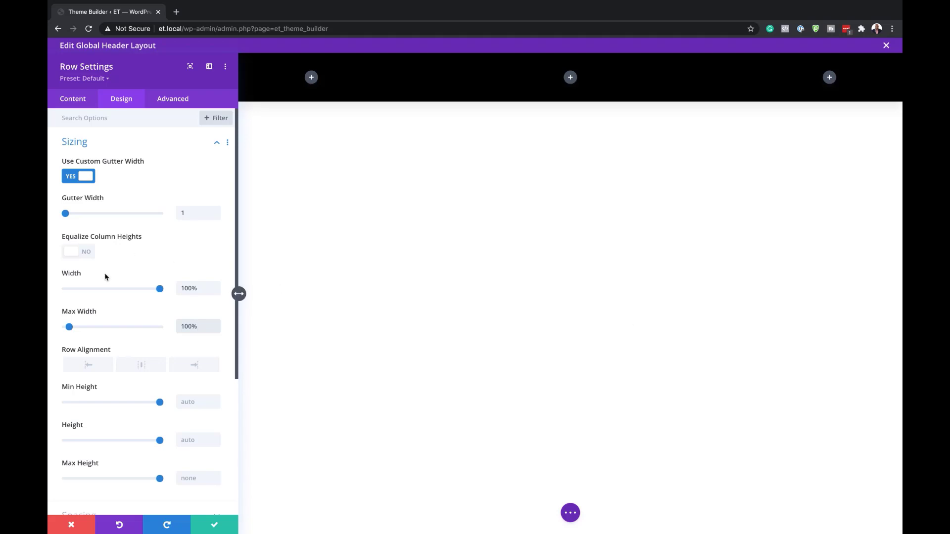
- Set the header row's top and bottom padding to 0px
scroll(110, 360, "down", 4)
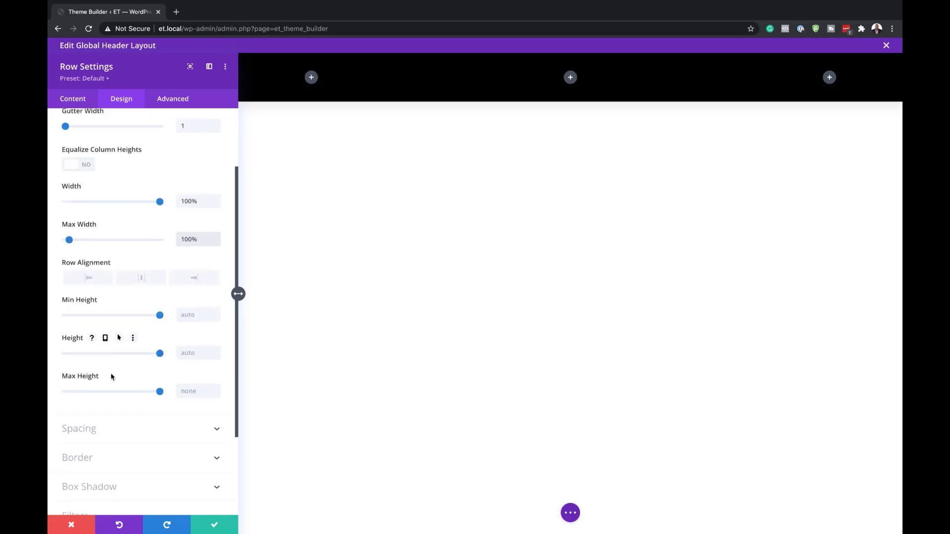
left_click(85, 429)
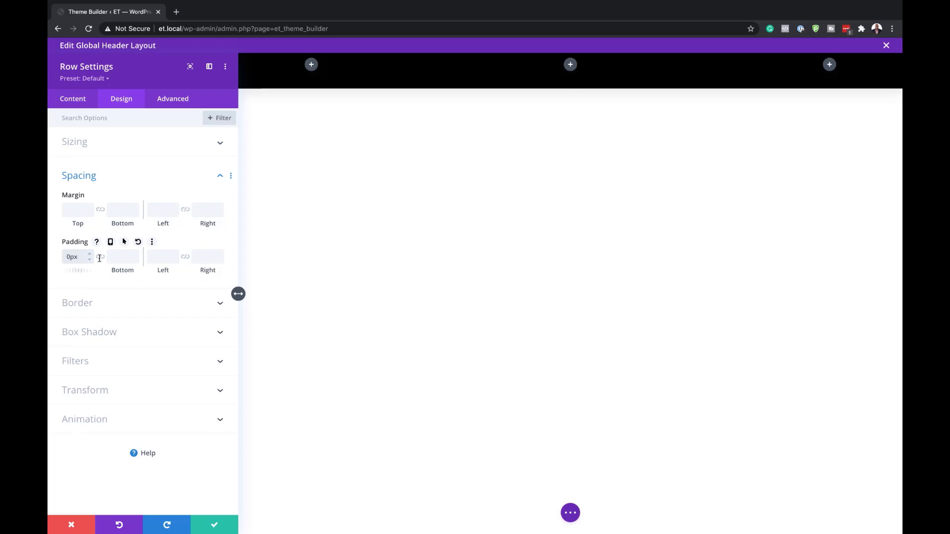
left_click(100, 257)
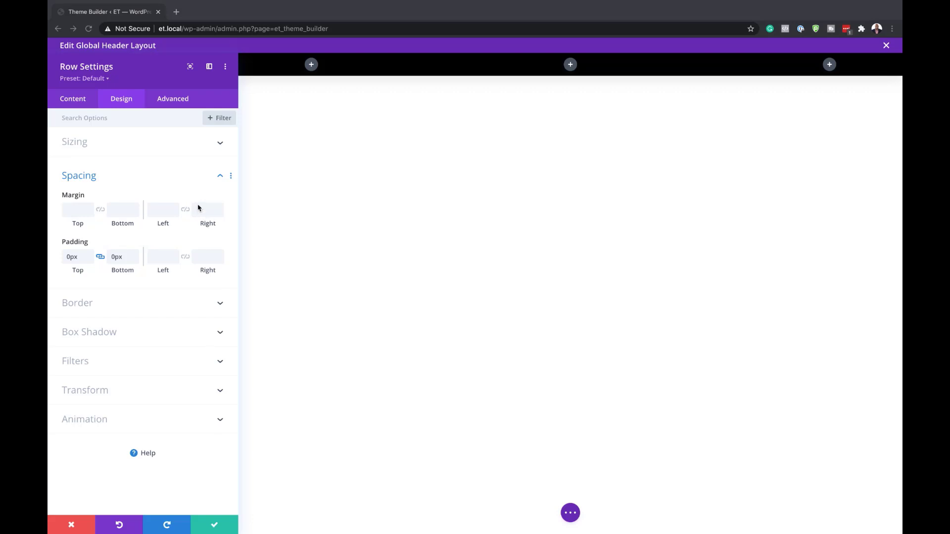
- Add the custom CSS "display: flex; align-items: center;" to the row's main element and save the row settings
left_click(185, 102)
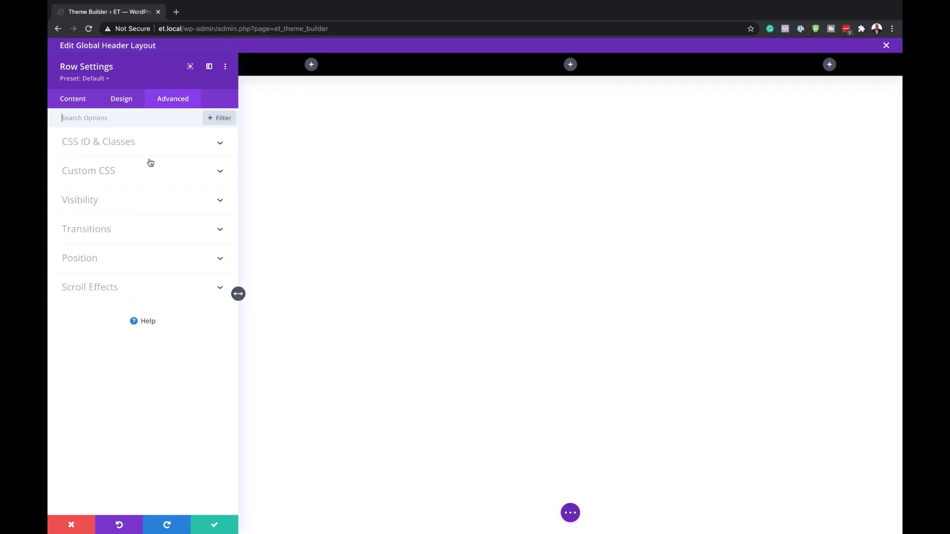
left_click(116, 176)
left_click(114, 236)
type("display: flex; align-items: center;")
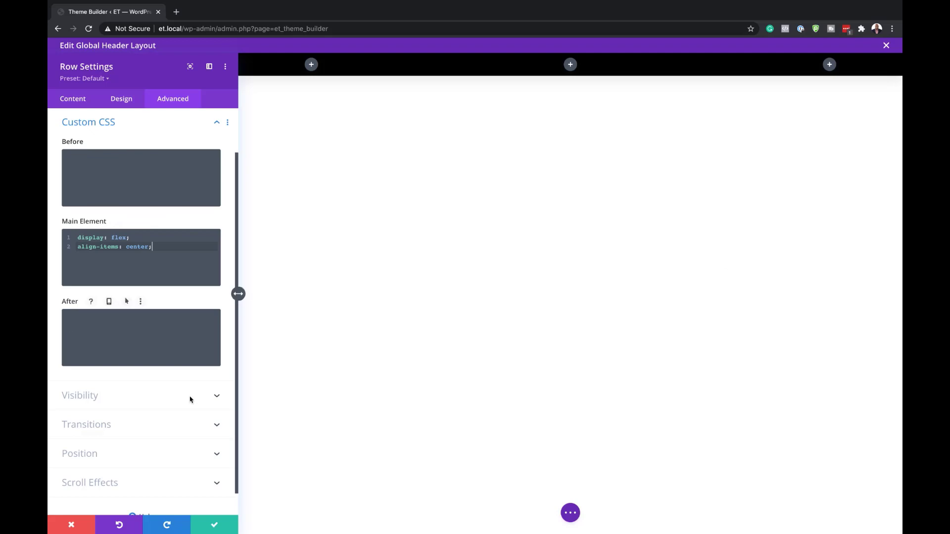
left_click(214, 525)
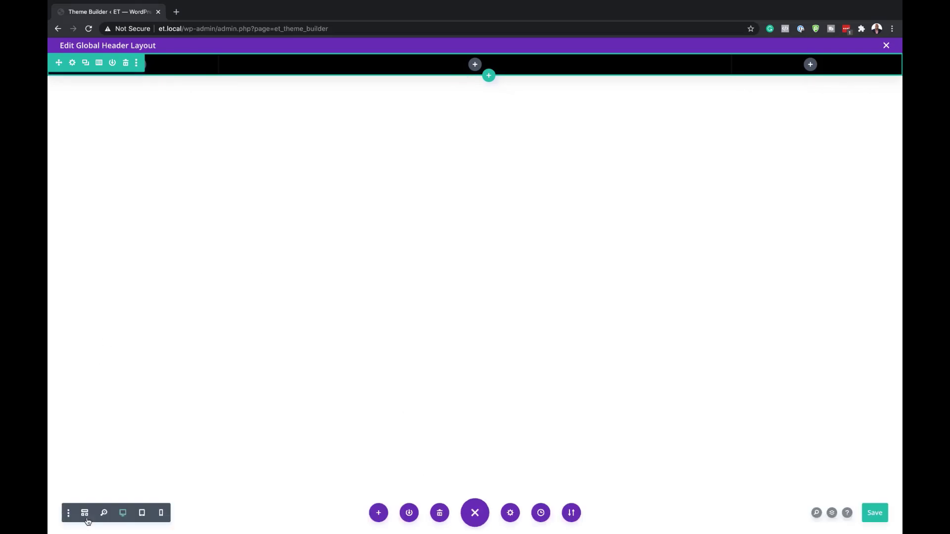
- Switch to wireframe view and insert an Image module in the row's first column
left_click(85, 514)
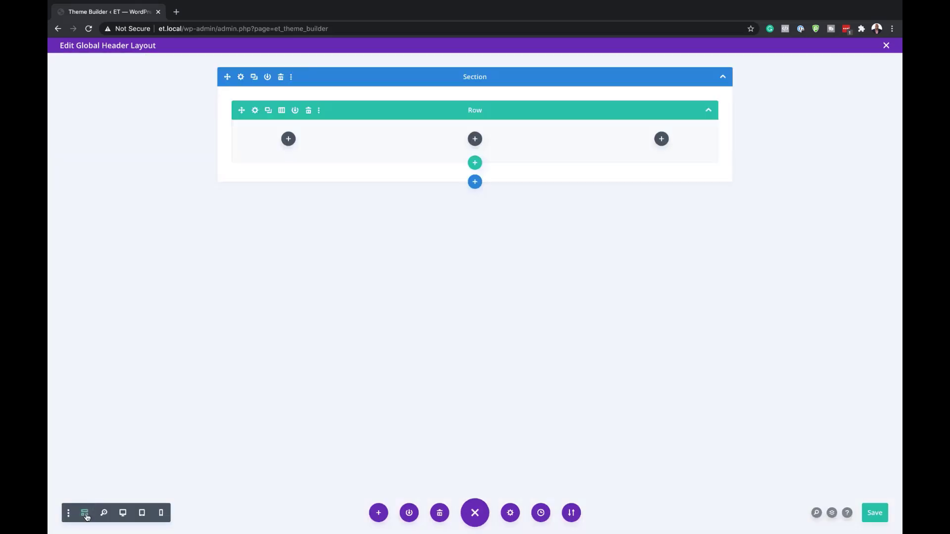
left_click(288, 139)
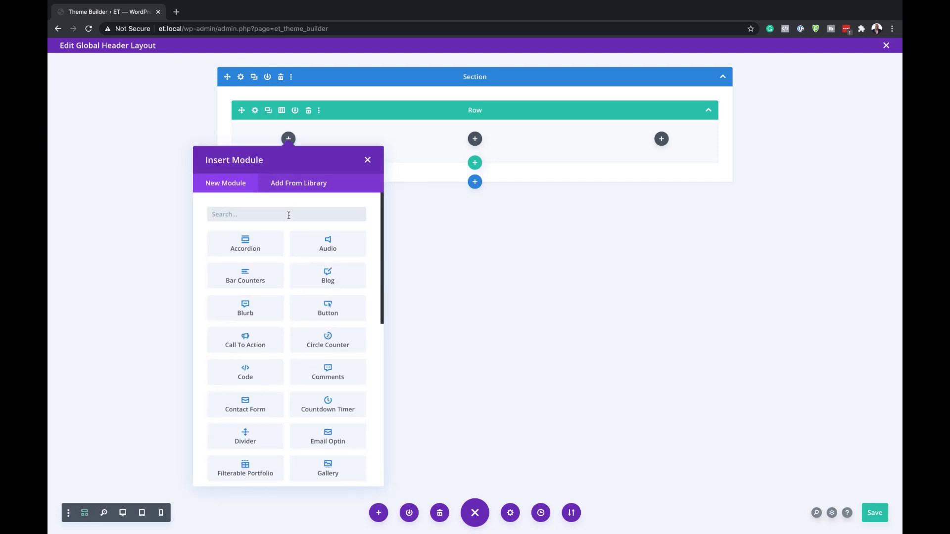
type("image")
left_click(248, 258)
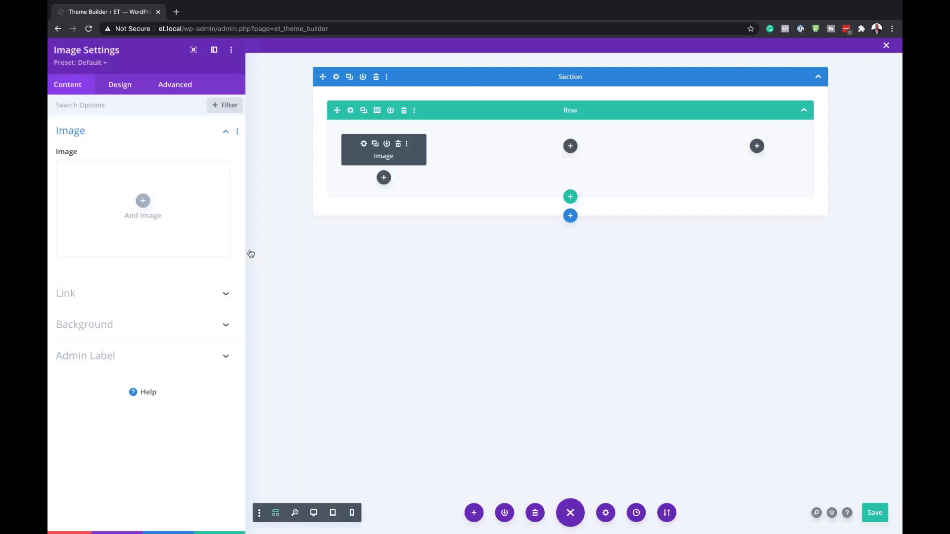
- Use the gray Crosswill logo, logo_05-1.png, from the media library as the module's image
left_click(146, 212)
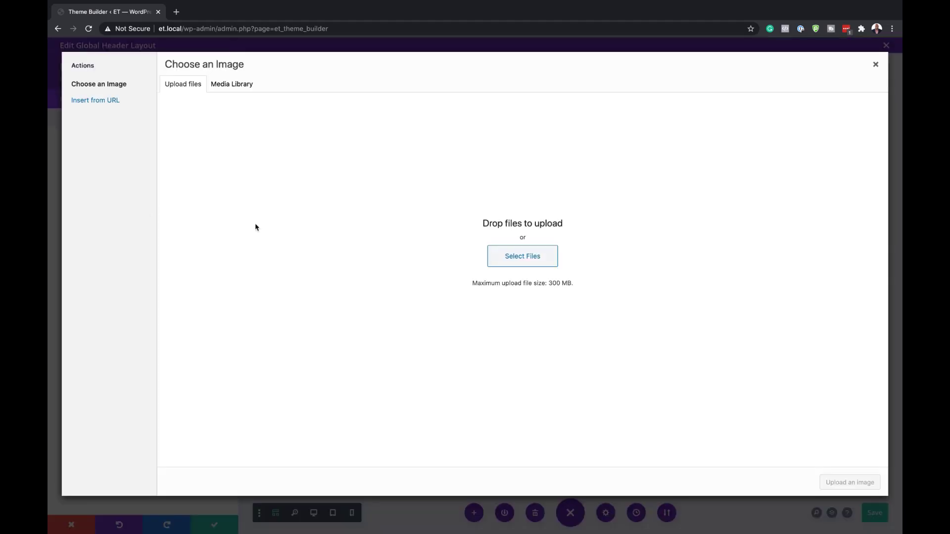
left_click(238, 86)
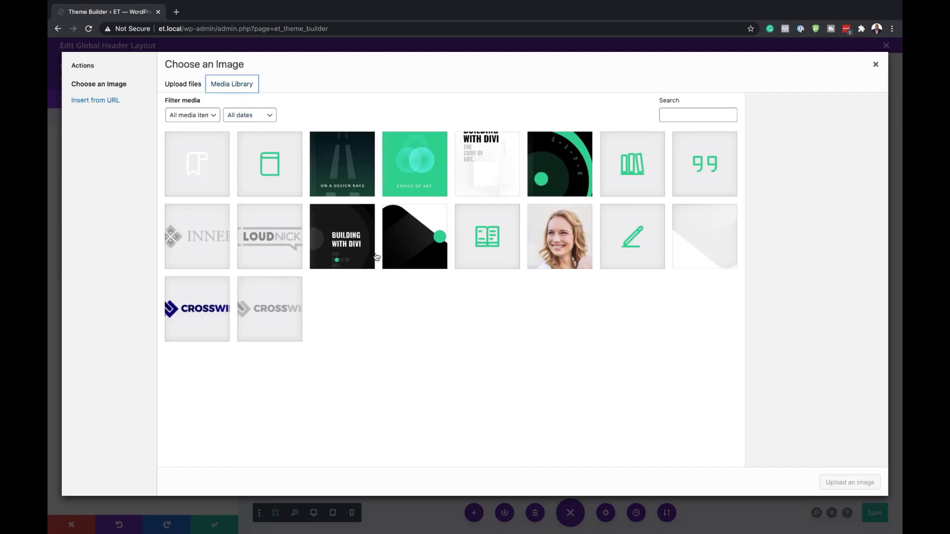
left_click(283, 310)
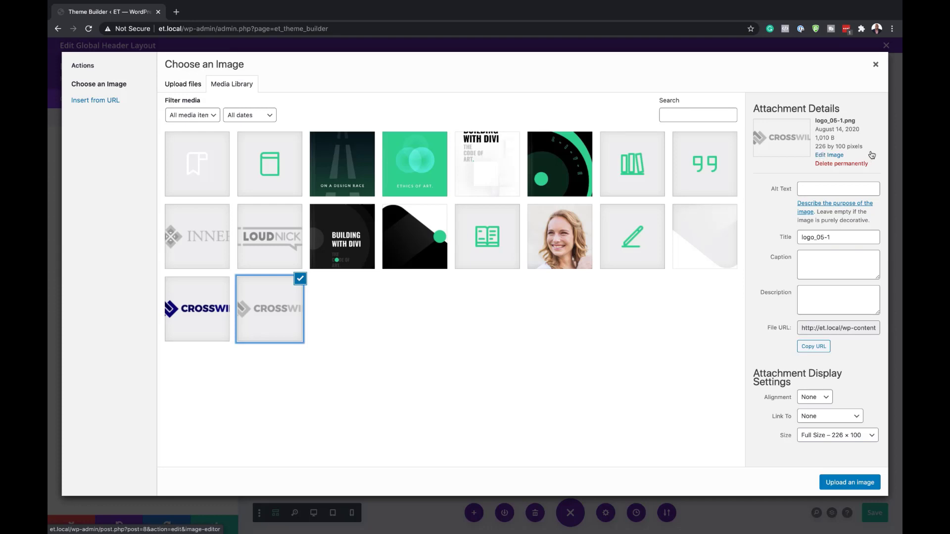
left_click(861, 487)
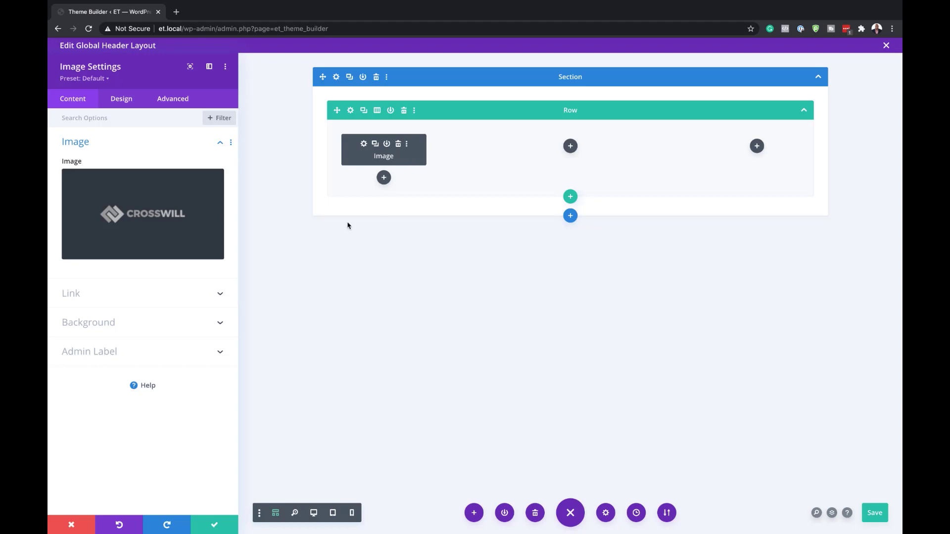
- Return to desktop view, center the logo image in its column and save the image settings
left_click(313, 514)
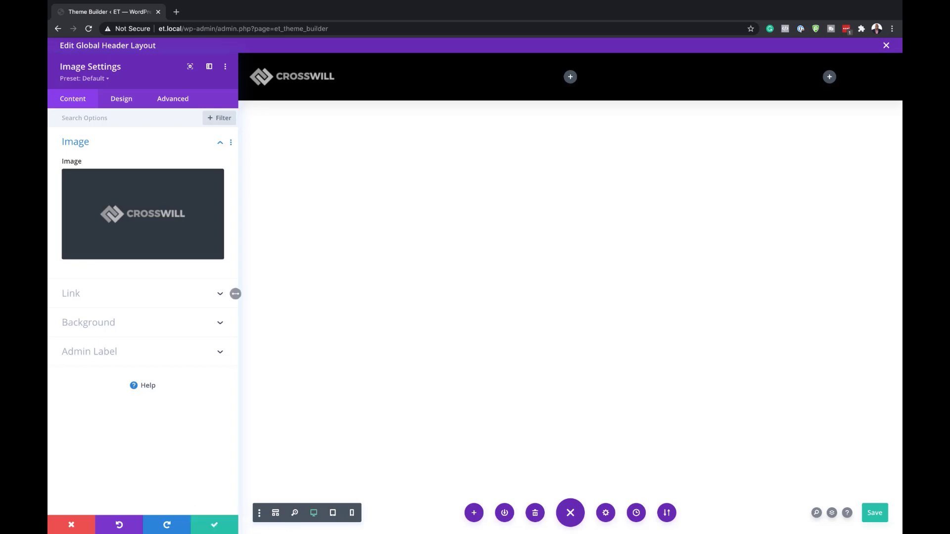
left_click(140, 102)
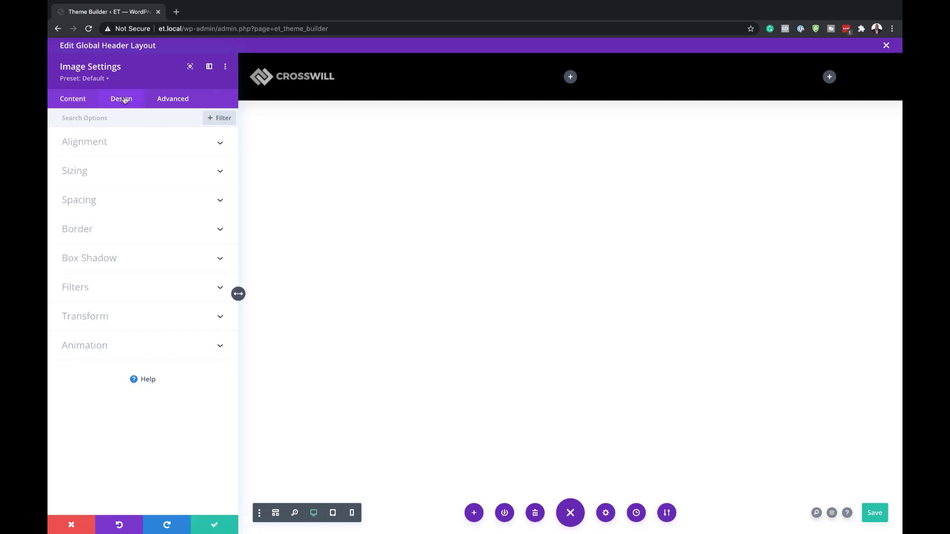
left_click(113, 144)
left_click(143, 180)
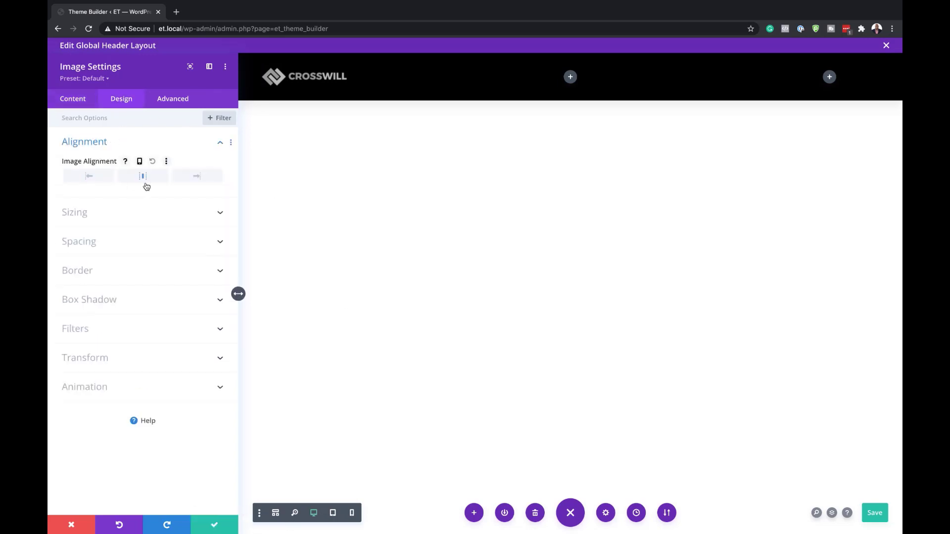
left_click(218, 527)
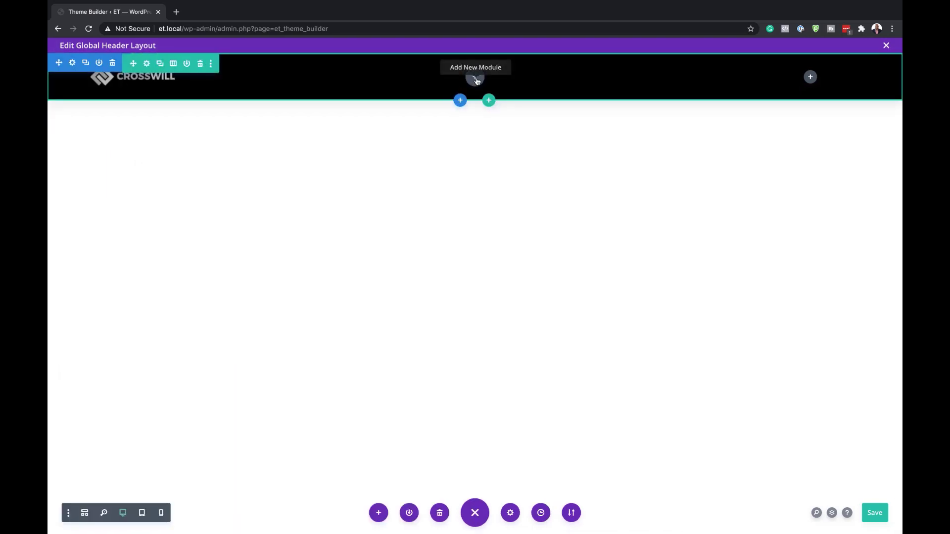
- Insert a Menu module in the row's middle column and make its background transparent
left_click(476, 78)
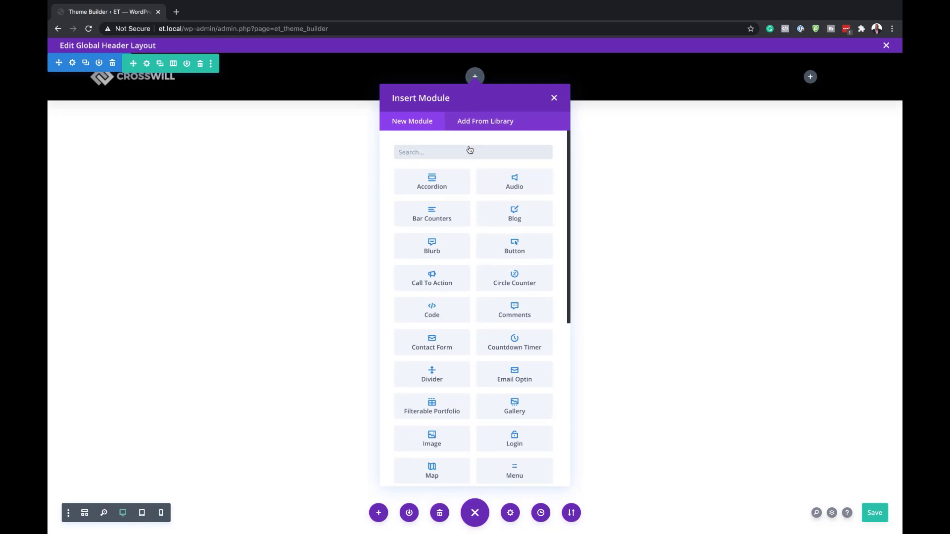
type("men")
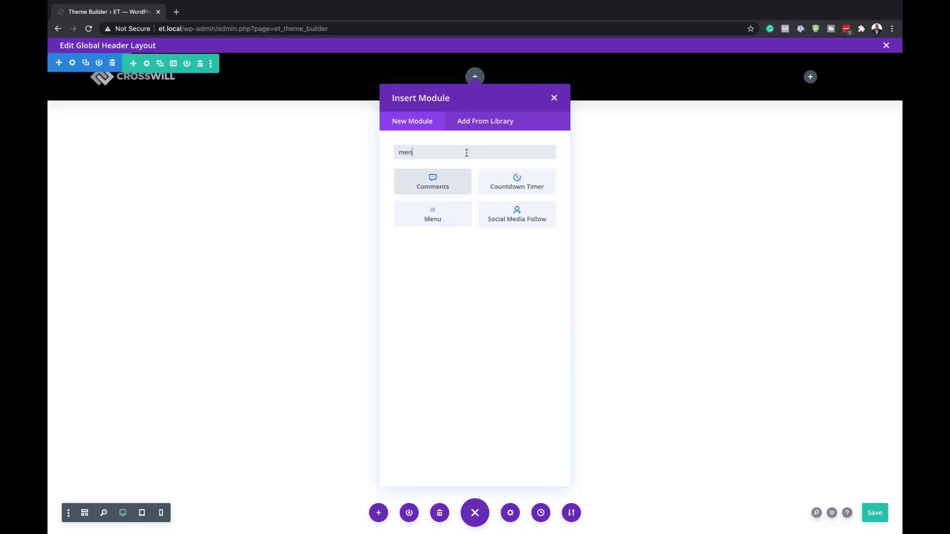
left_click(541, 188)
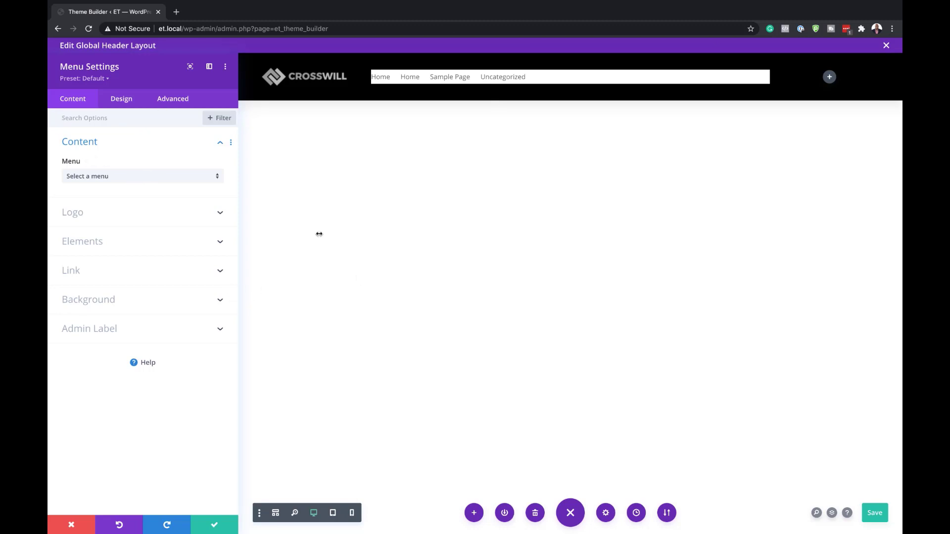
left_click(137, 306)
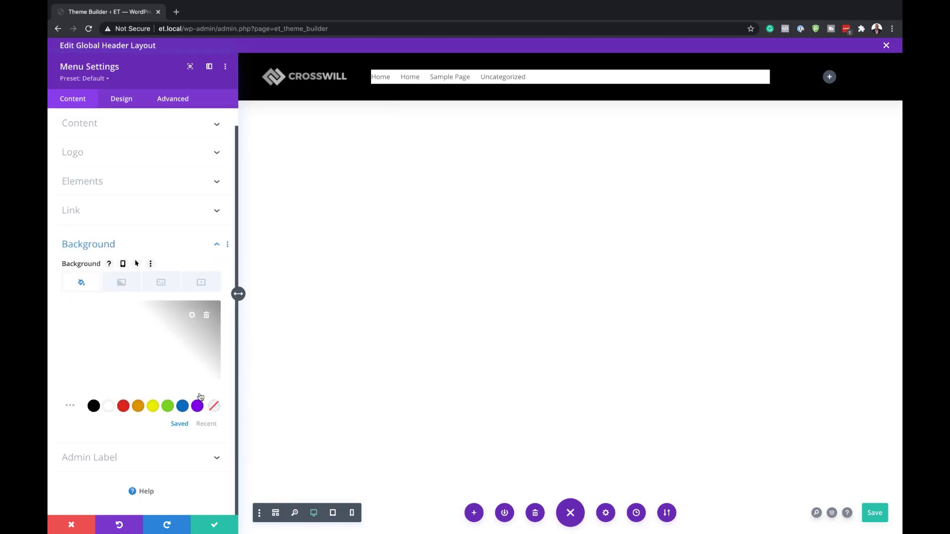
left_click(214, 406)
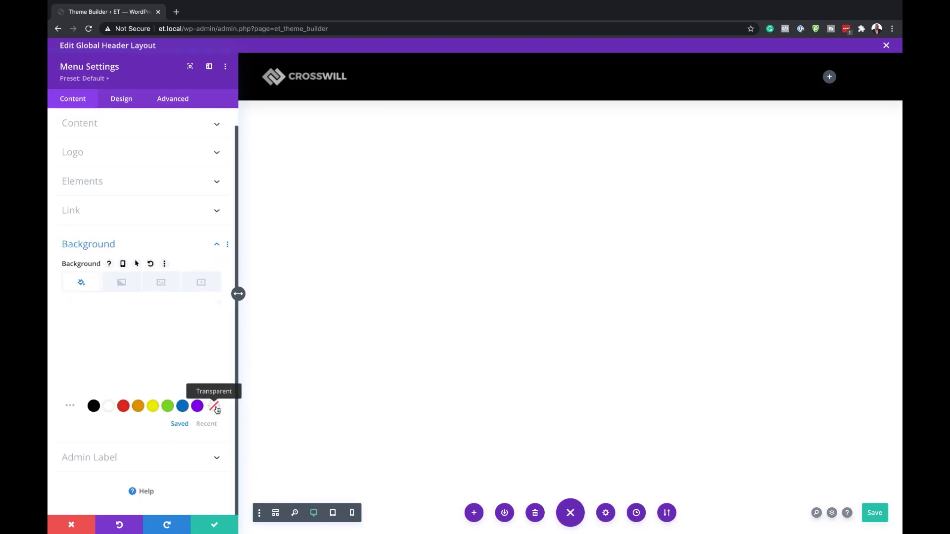
- Change the layout style that controls the Menu module's alignment
left_click(121, 99)
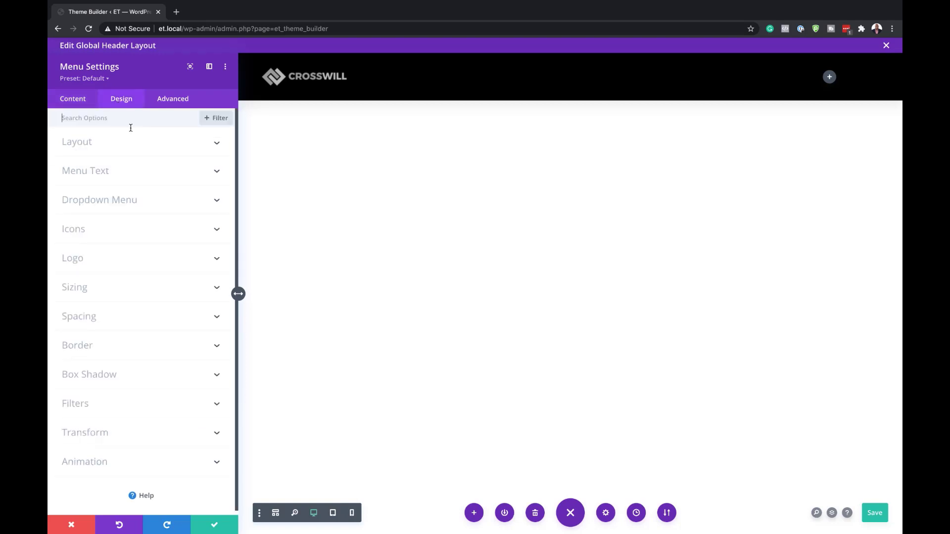
left_click(129, 144)
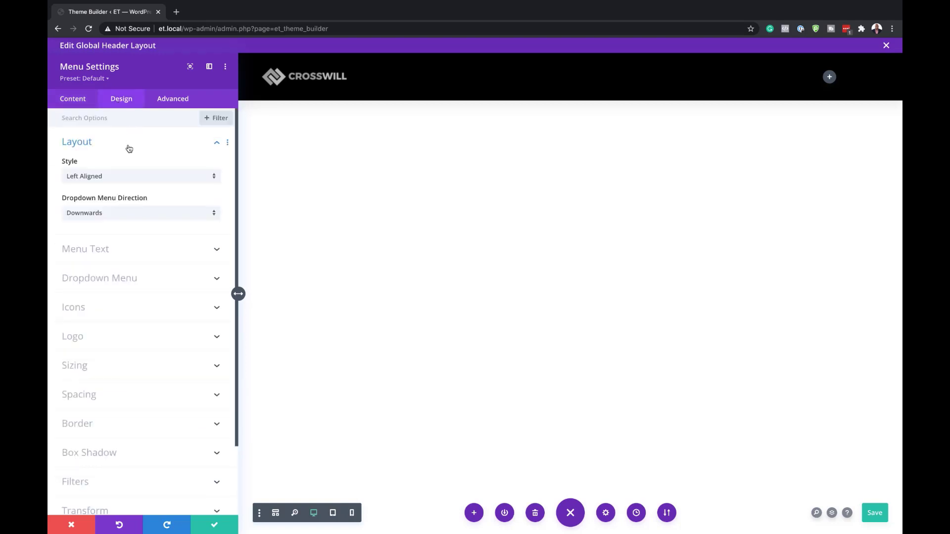
left_click(137, 180)
left_click(128, 201)
- Set the menu text font to Roboto Condensed
left_click(144, 249)
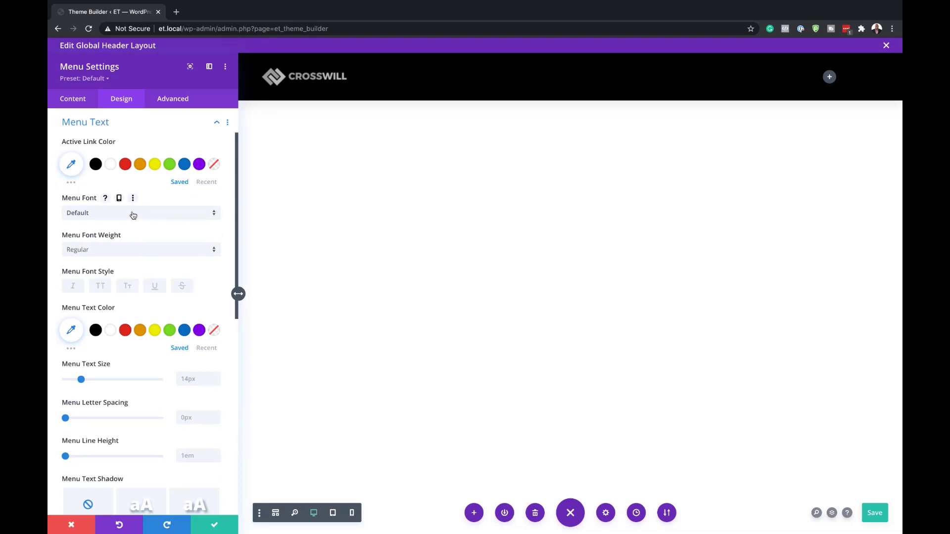
left_click(132, 213)
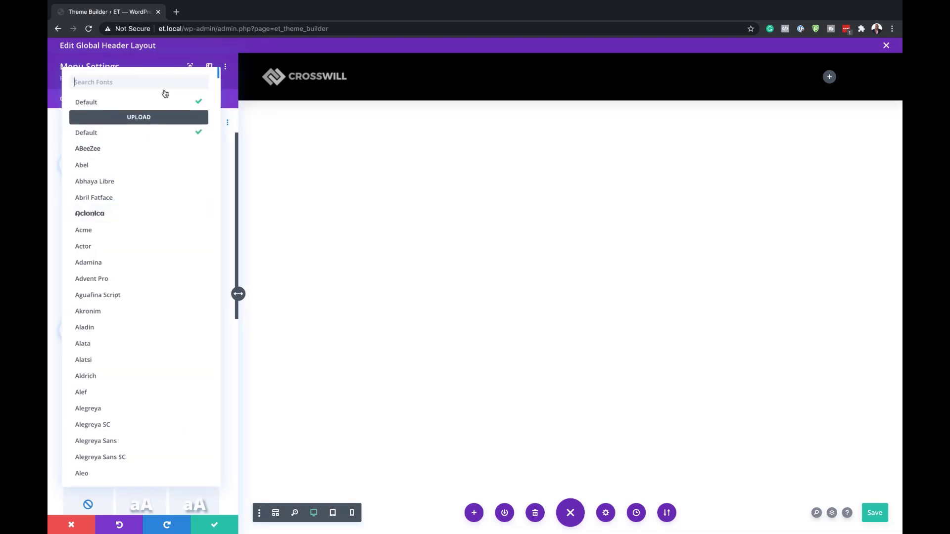
type("roboto")
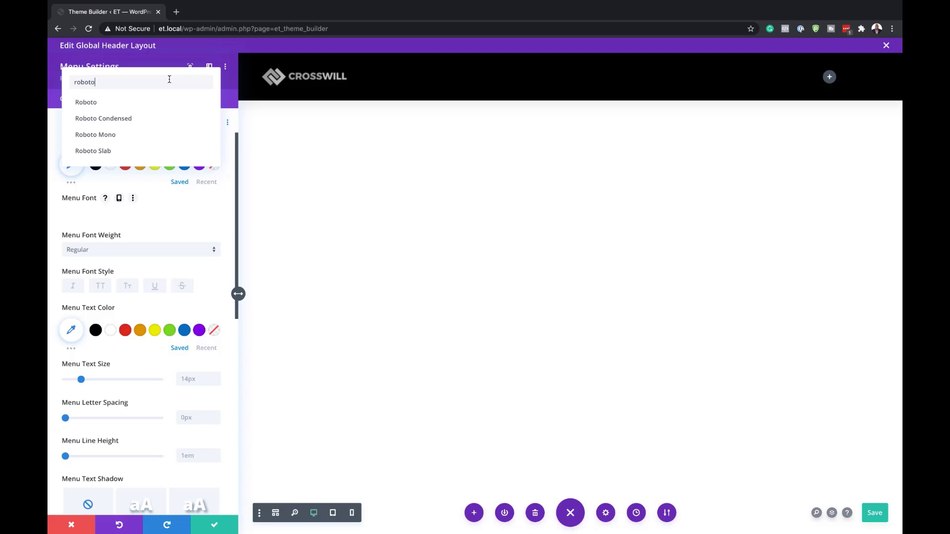
left_click(173, 117)
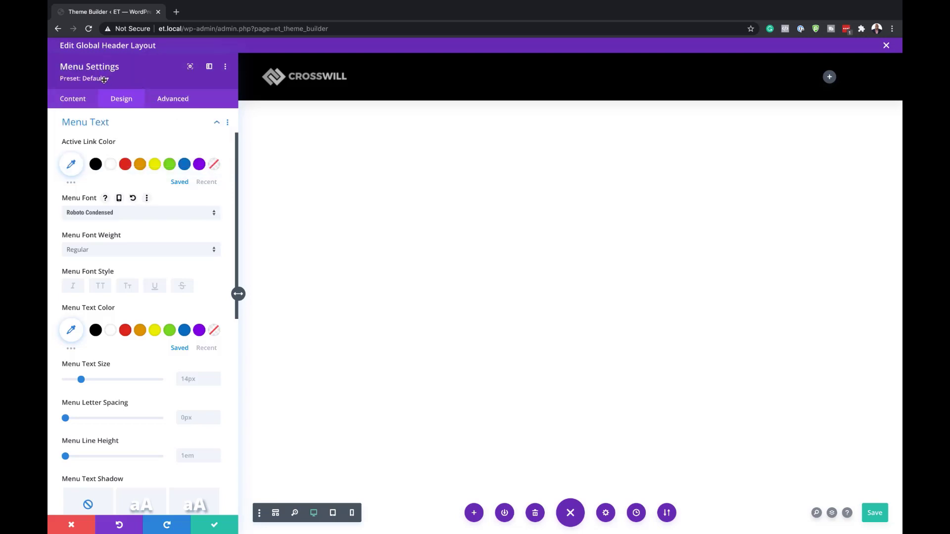
left_click(84, 78)
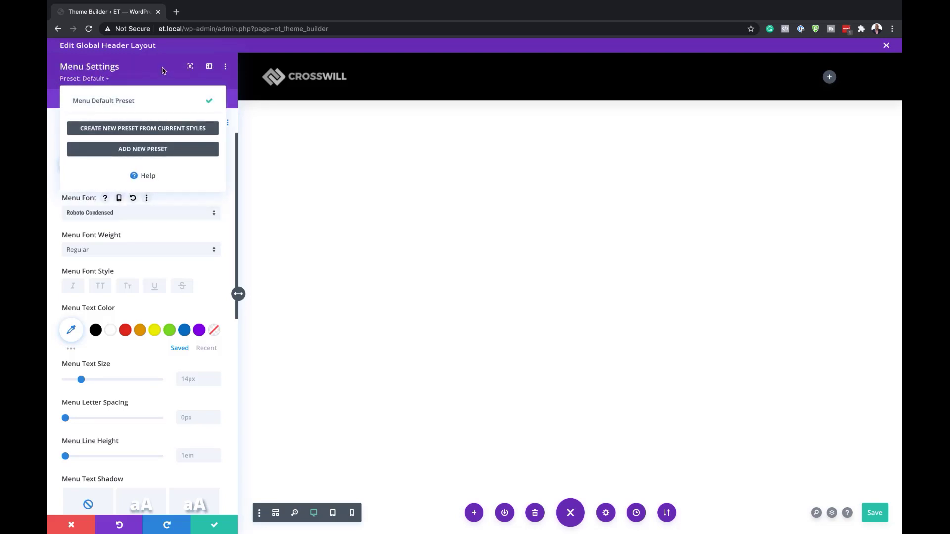
- Change the menu text font to Roboto and set its weight to Bold
left_click(128, 212)
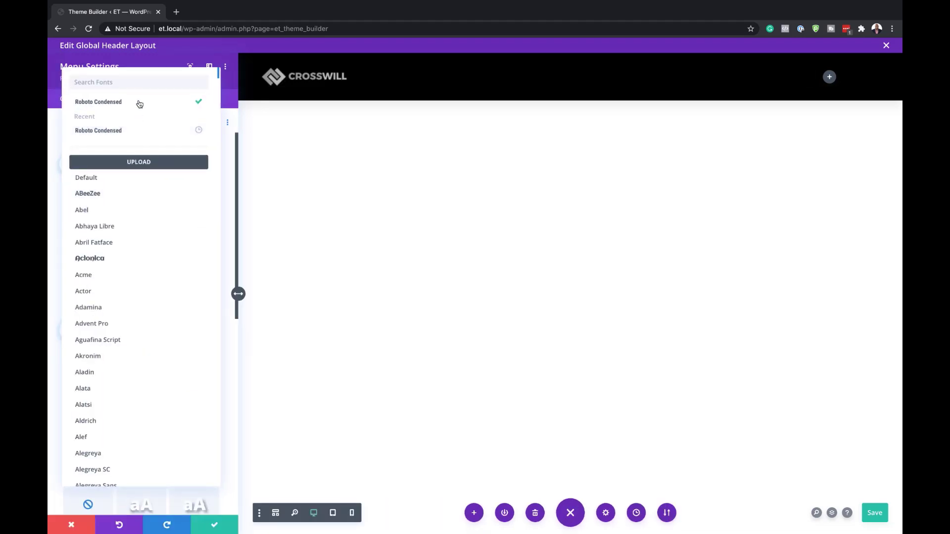
left_click(140, 82)
type("robo")
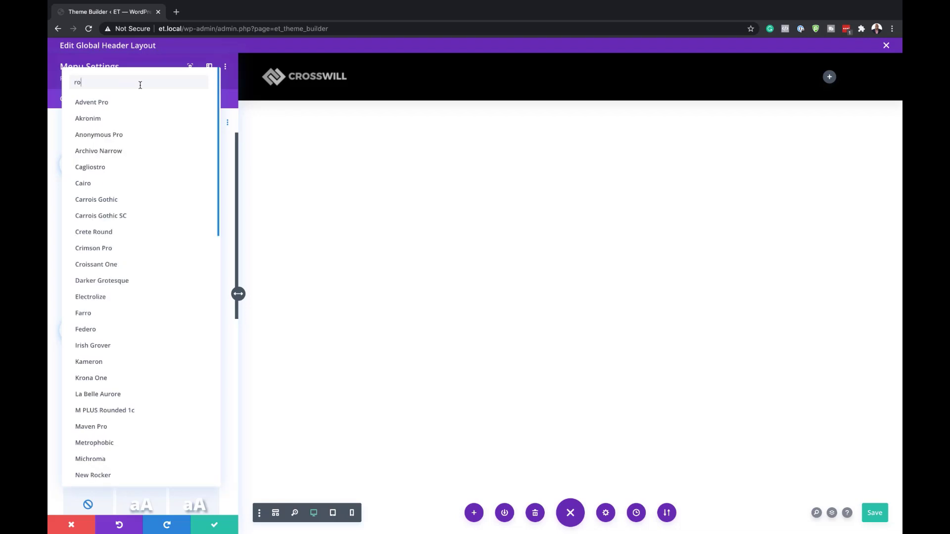
left_click(140, 102)
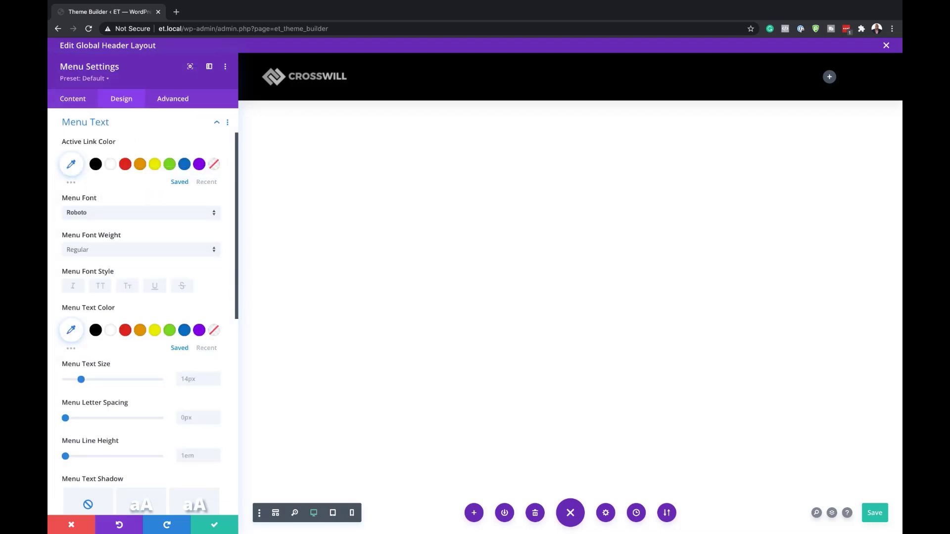
left_click(121, 252)
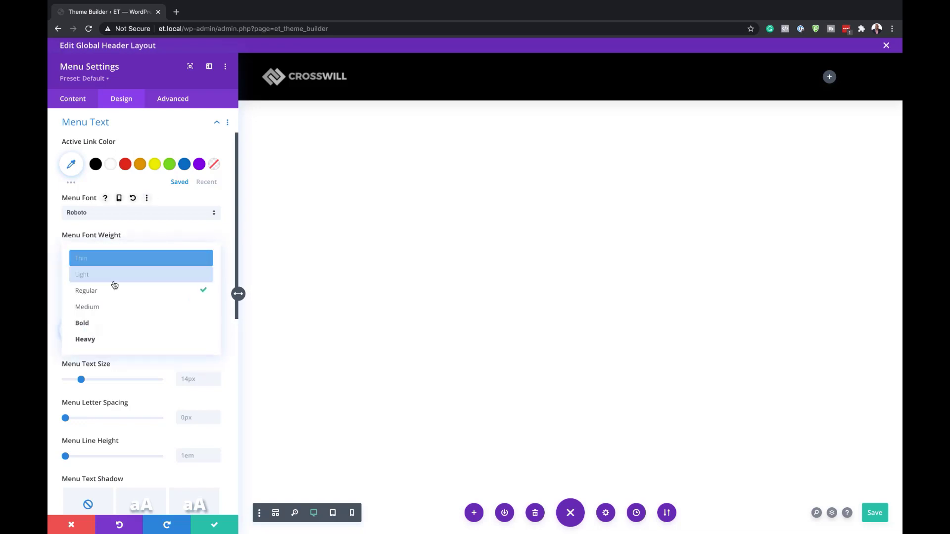
left_click(108, 324)
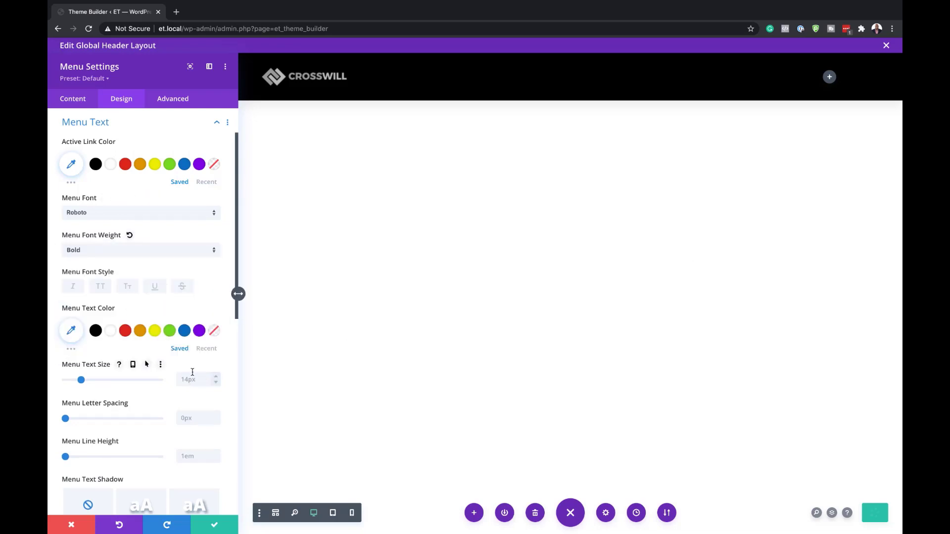
- Make the menu text white (#ffffff) and set its size to 18px
left_click(110, 336)
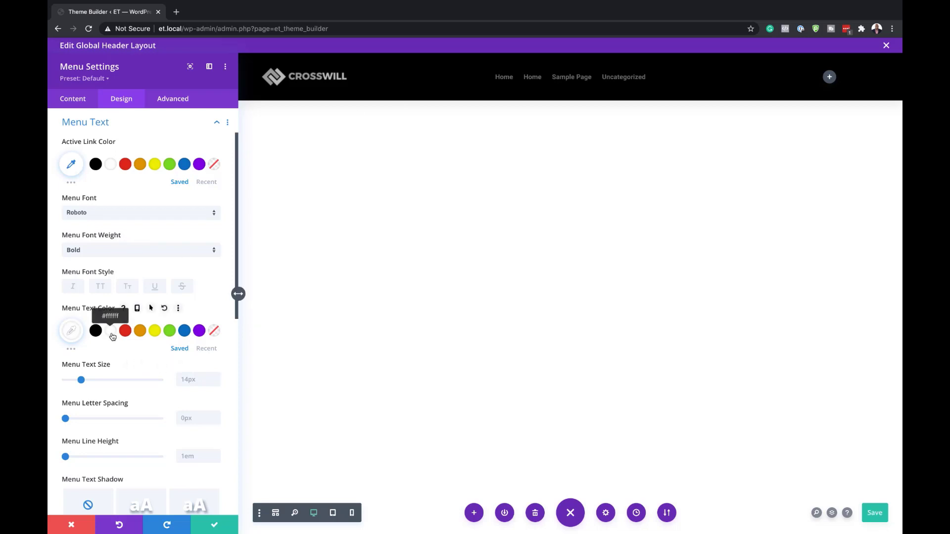
left_click(198, 383)
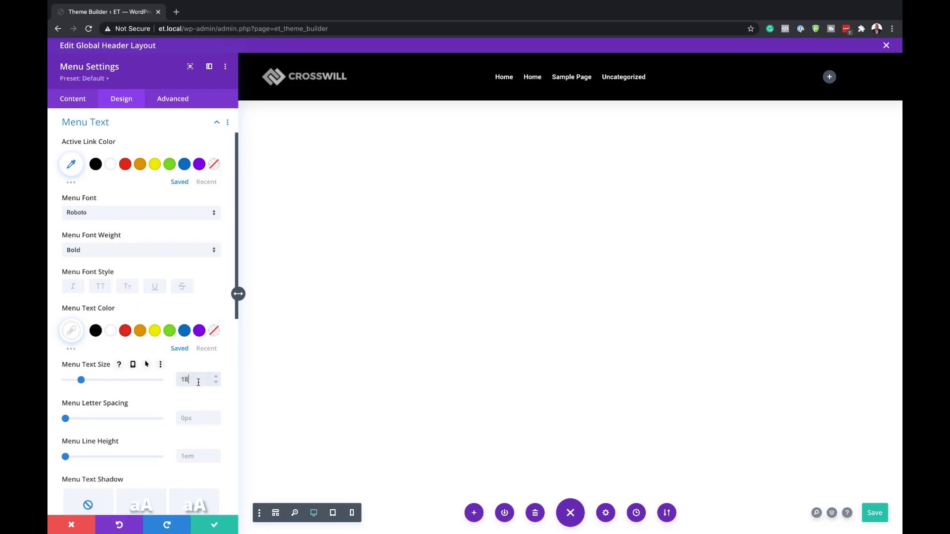
key("Return")
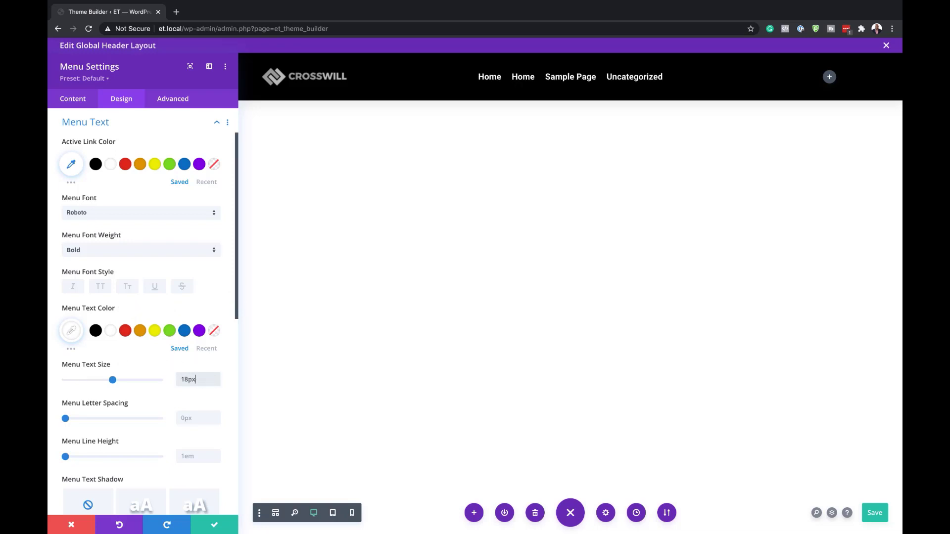
- Set the dropdown menu line color of the Menu module to black
scroll(174, 384, "down", 5)
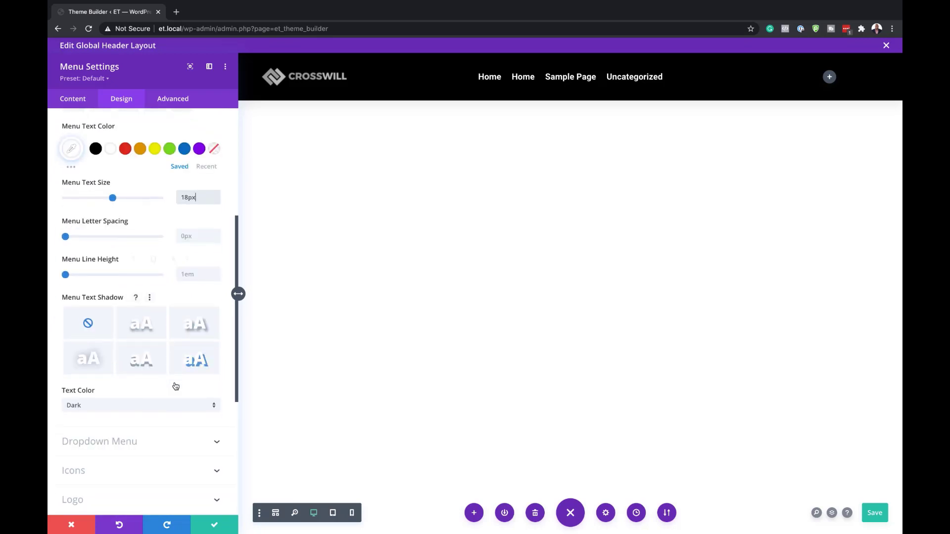
left_click(166, 396)
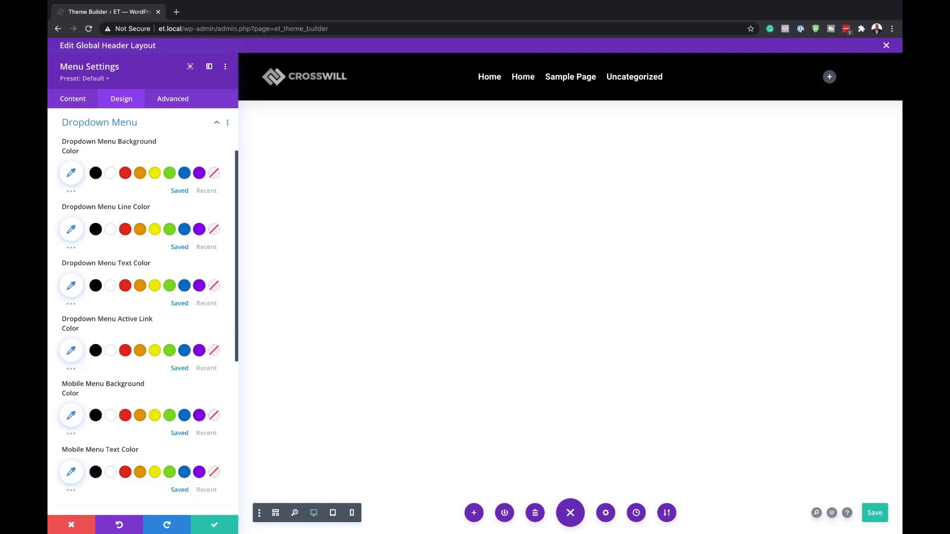
left_click(95, 229)
- Set the Menu module's hamburger menu icon color to white
scroll(131, 339, "down", 3)
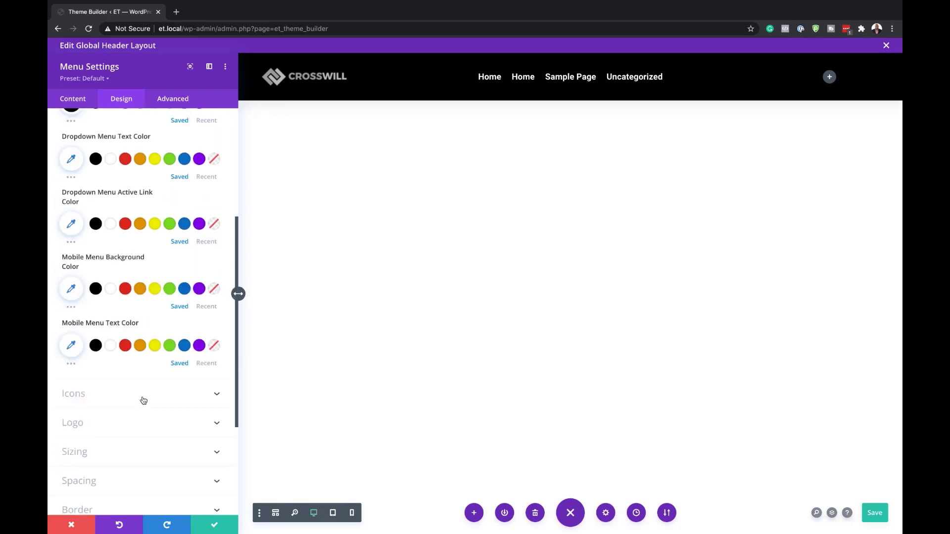
left_click(144, 401)
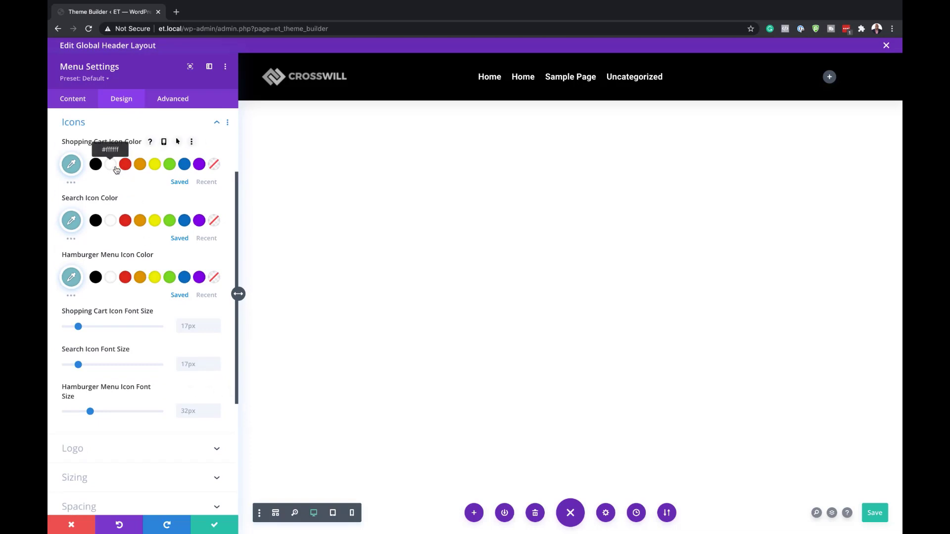
left_click(110, 278)
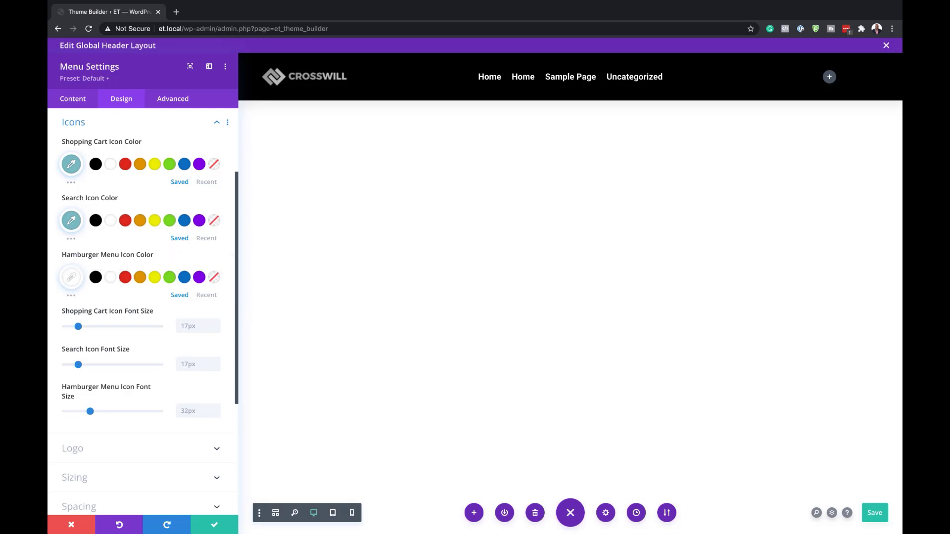
- Give the Menu module 30px of linked left and right padding
scroll(144, 379, "down", 3)
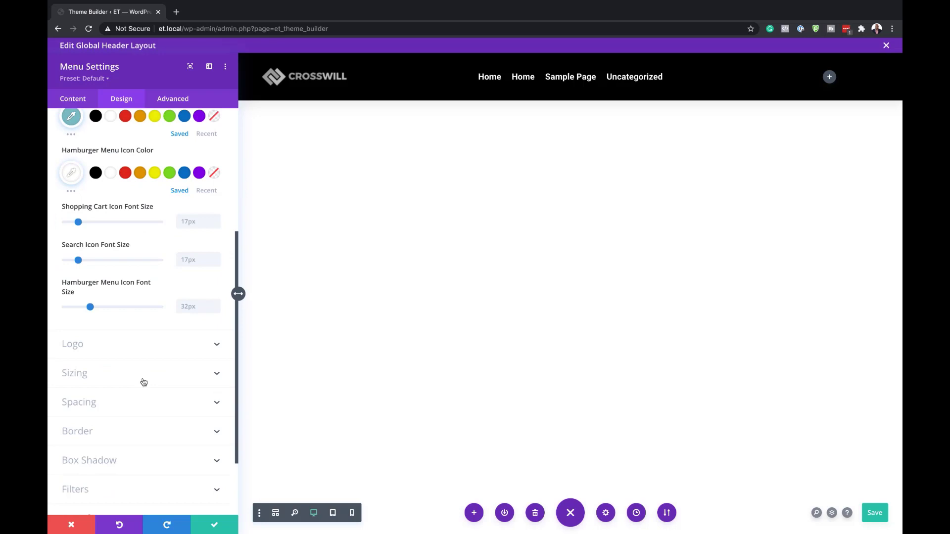
left_click(106, 402)
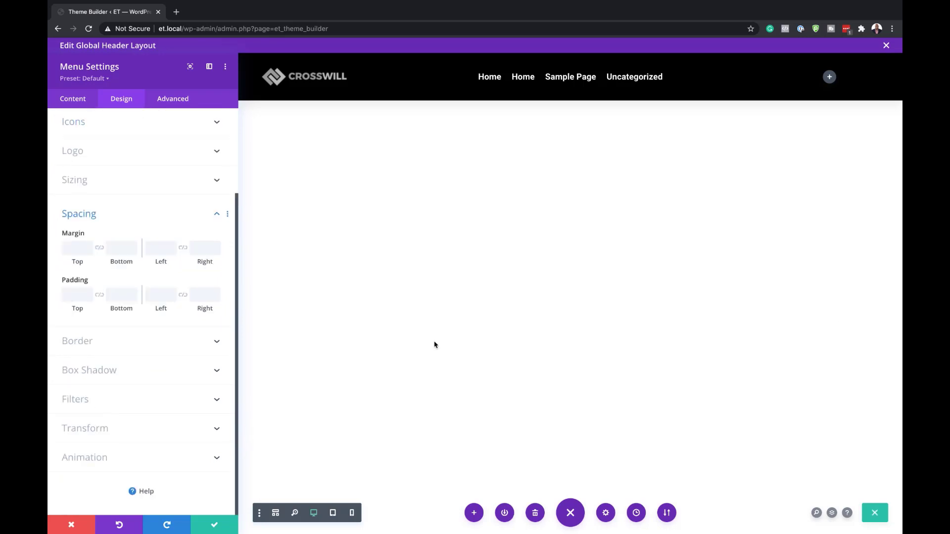
left_click(151, 295)
type("30px")
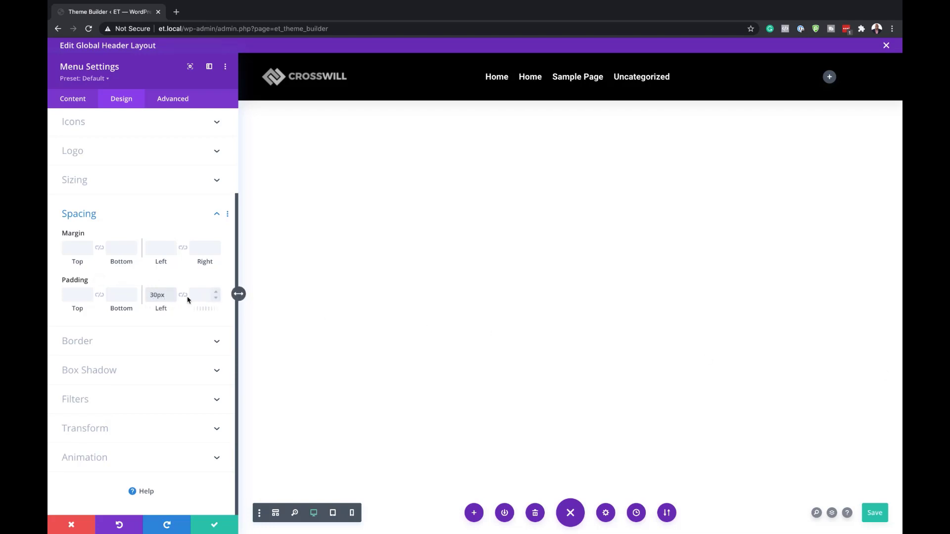
left_click(182, 295)
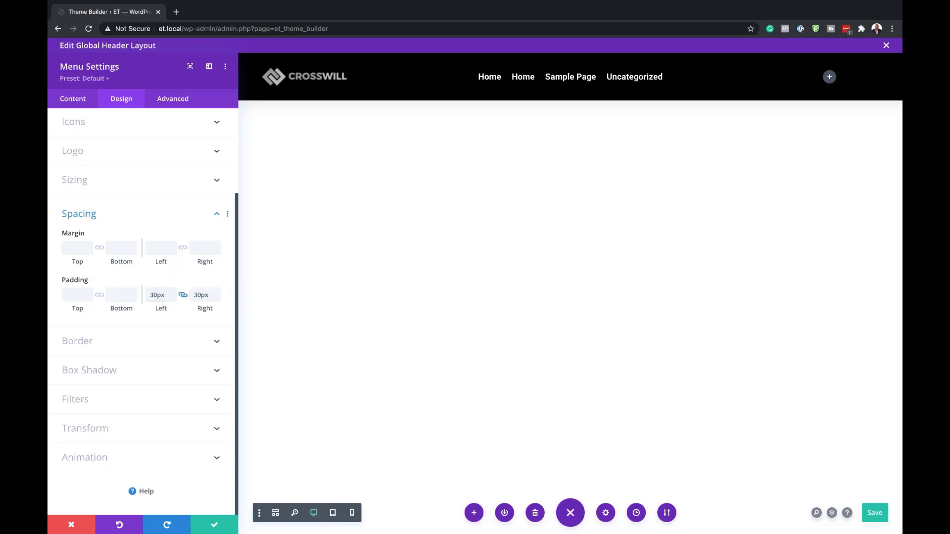
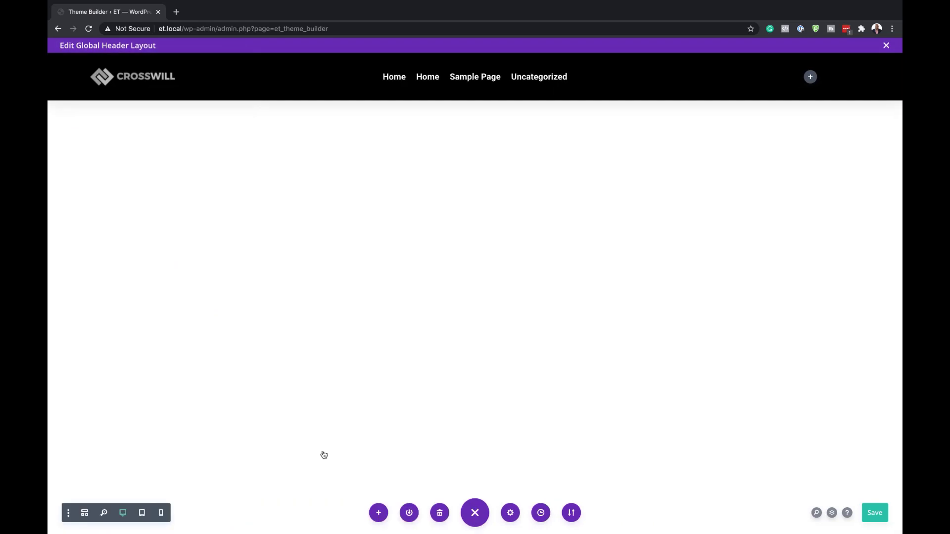
- Insert a Social Media Follow module in the header row's empty last column
left_click(810, 77)
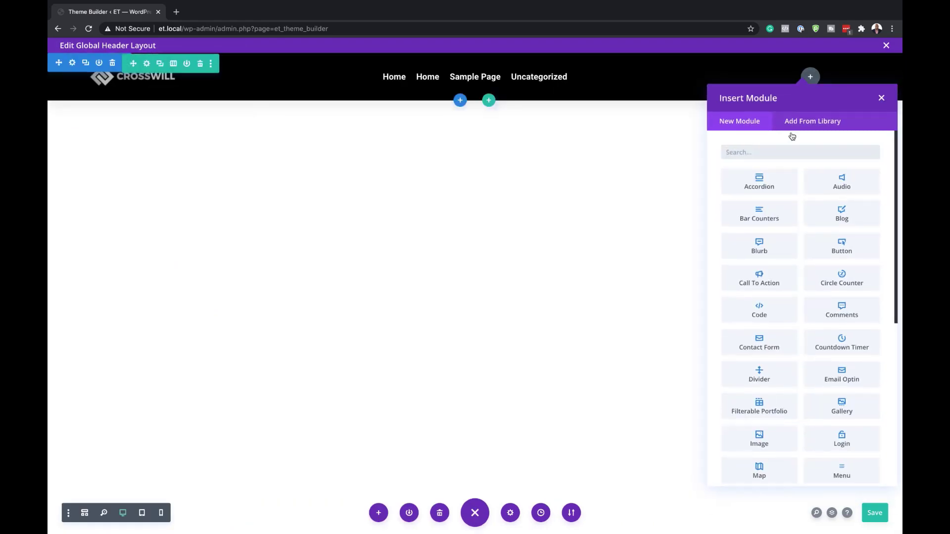
type("foll")
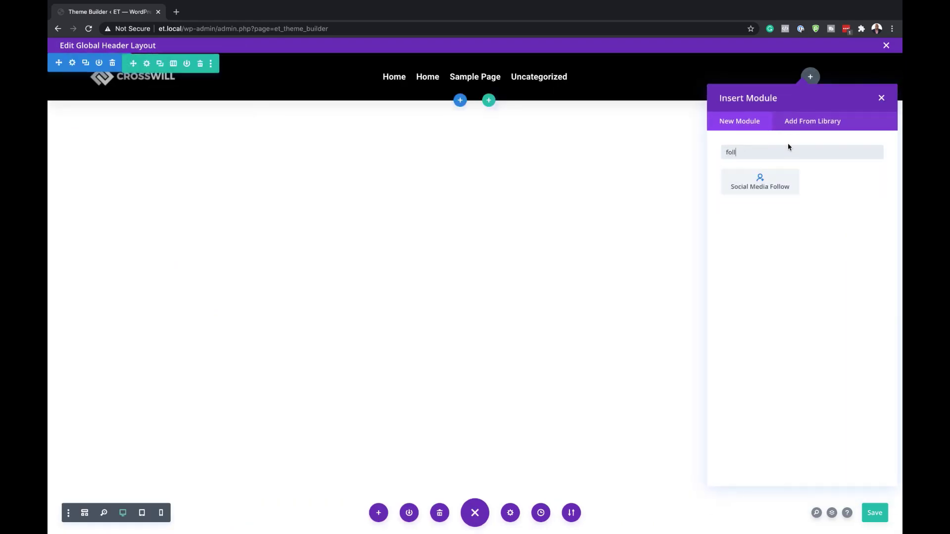
left_click(772, 182)
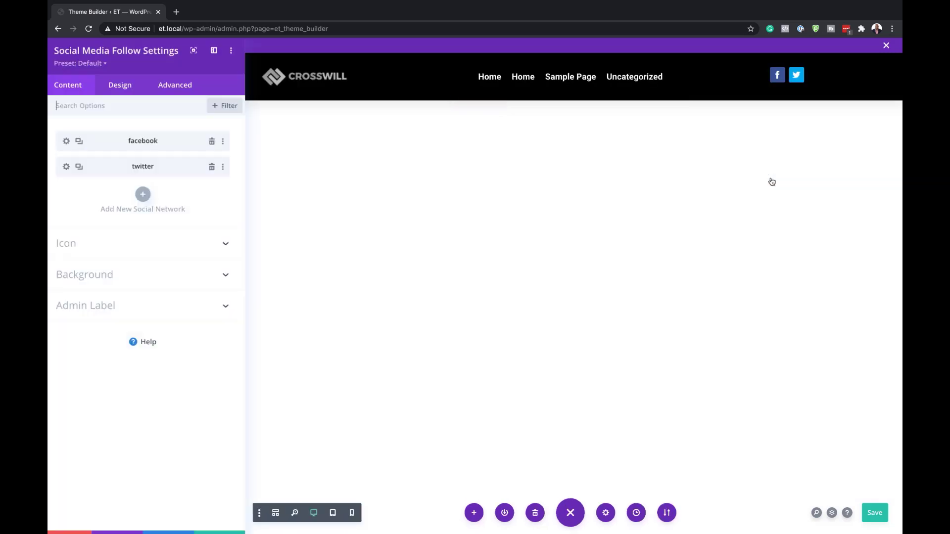
- Add a third social network to the module, choose Youtube, and return to the module settings
left_click(143, 201)
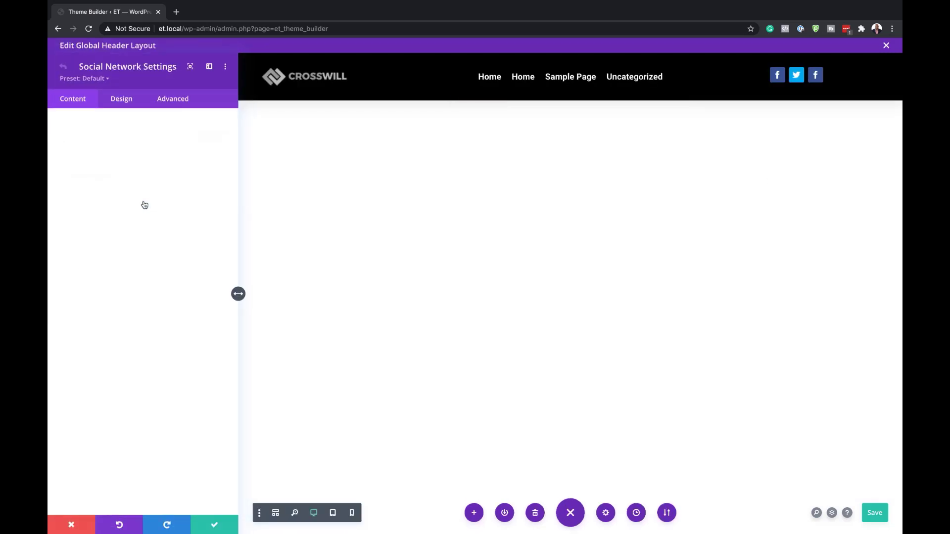
left_click(121, 180)
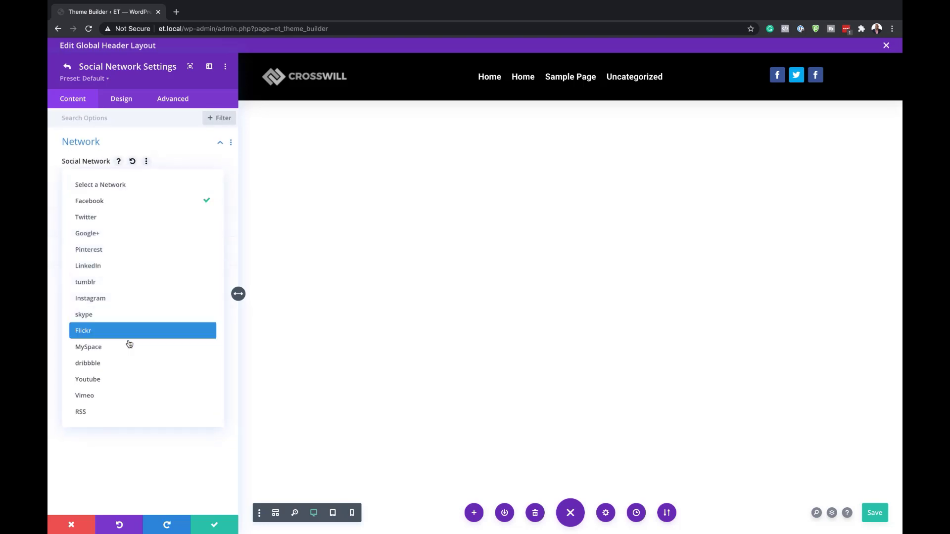
left_click(133, 381)
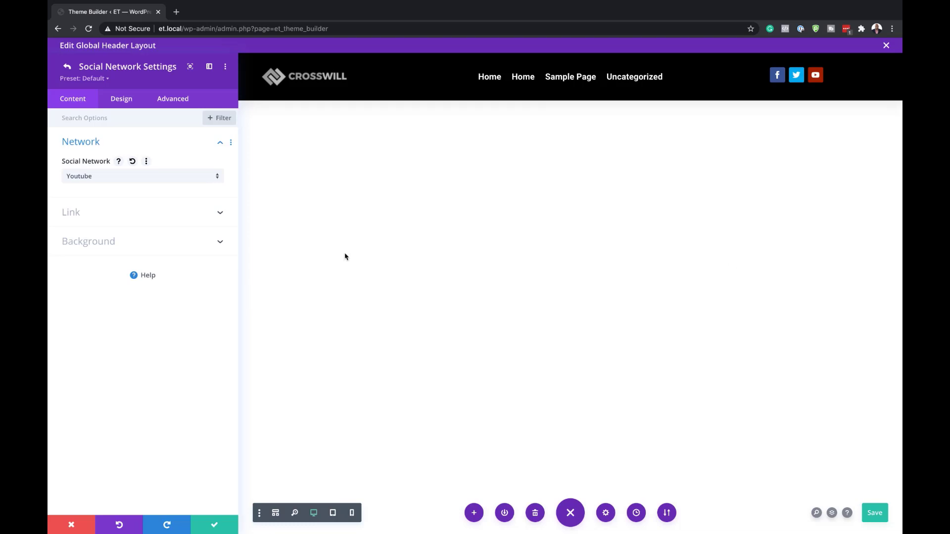
left_click(67, 68)
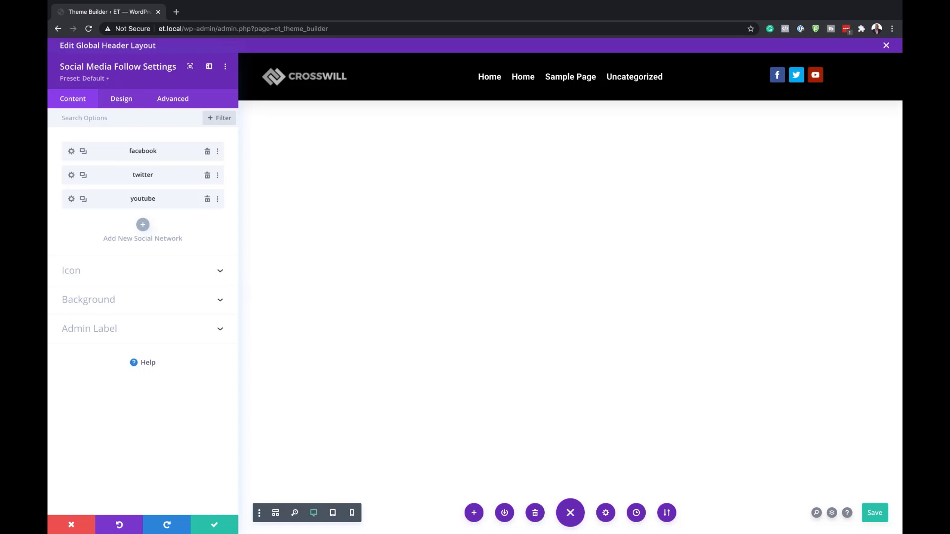
- Set the background color of the facebook, twitter and youtube network items to white (#ffffff)
left_click(72, 153)
left_click(112, 242)
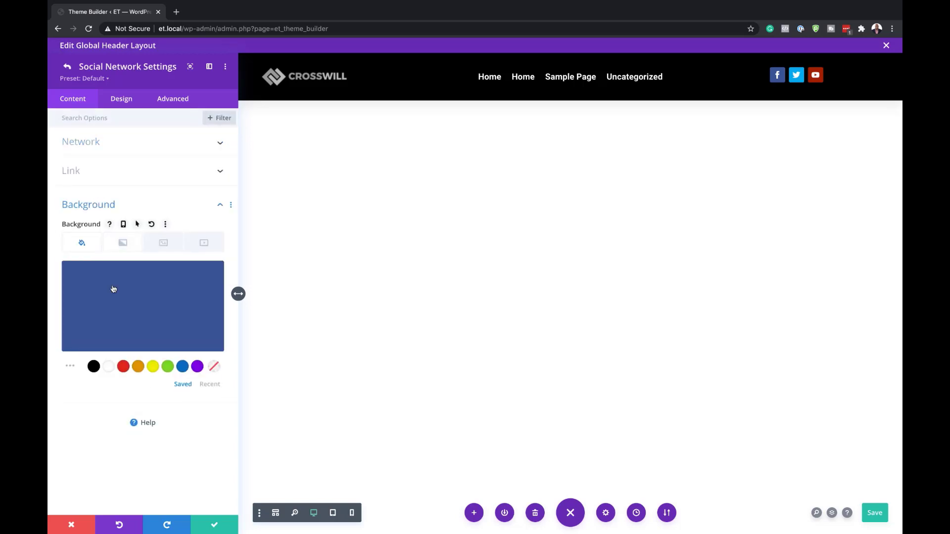
left_click(107, 367)
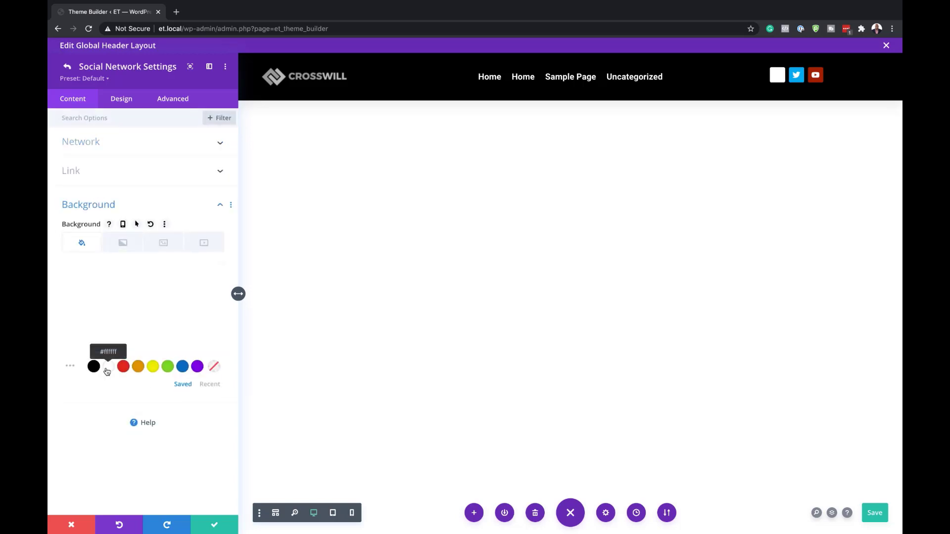
left_click(67, 66)
left_click(74, 179)
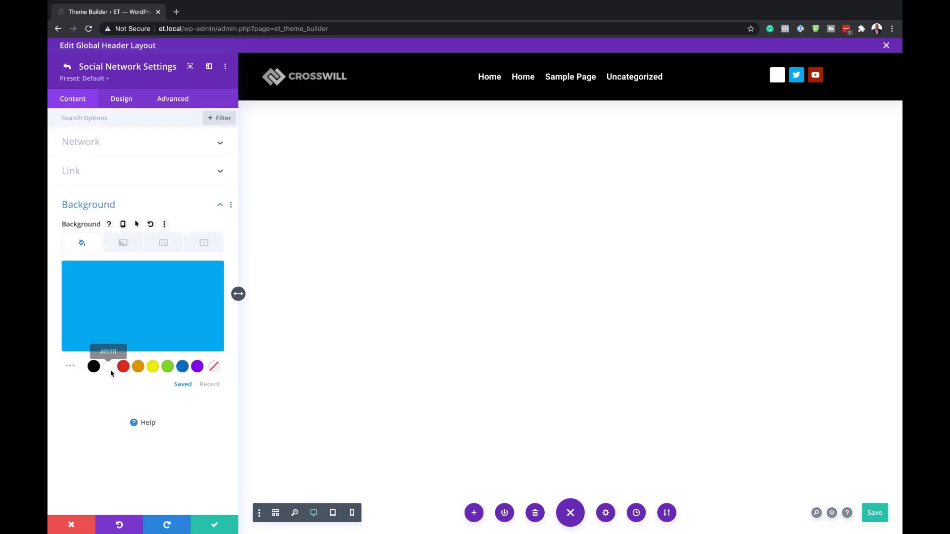
left_click(109, 367)
left_click(67, 71)
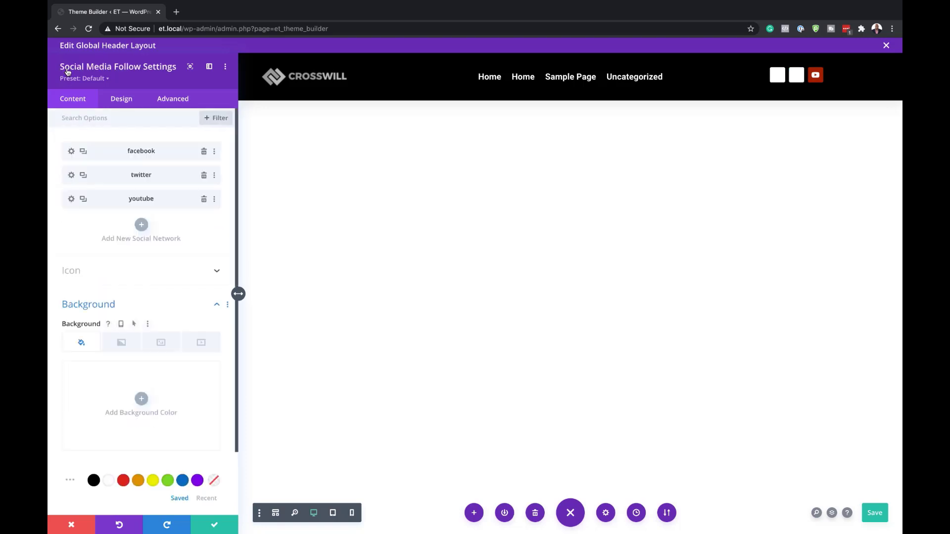
left_click(70, 199)
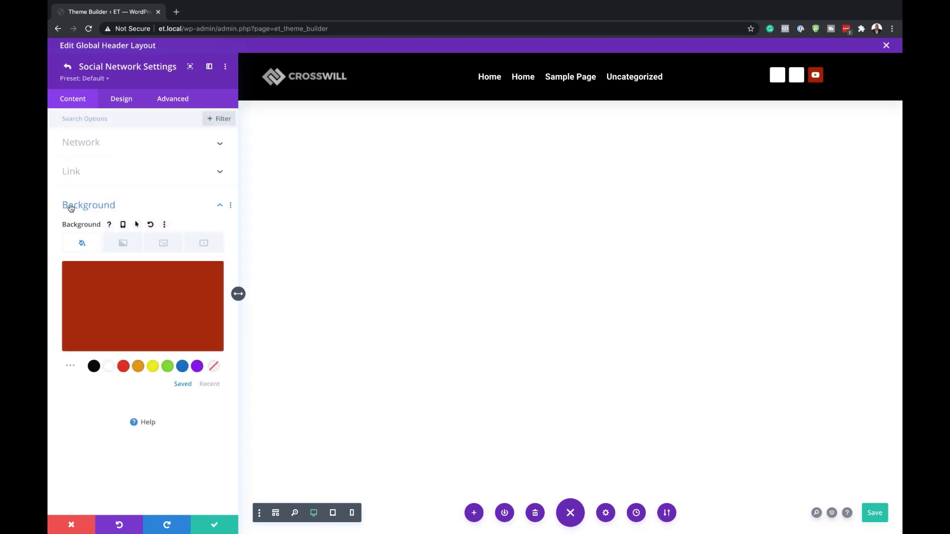
left_click(108, 367)
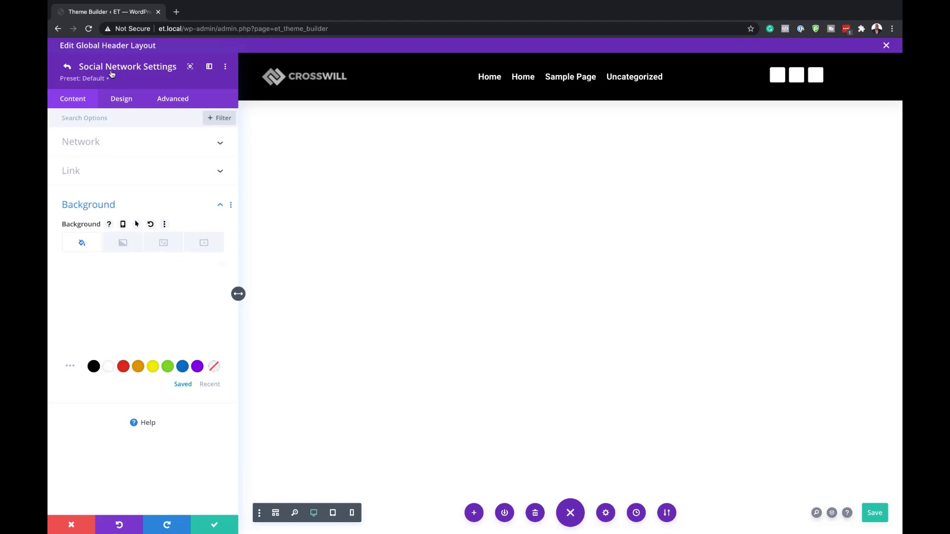
left_click(68, 66)
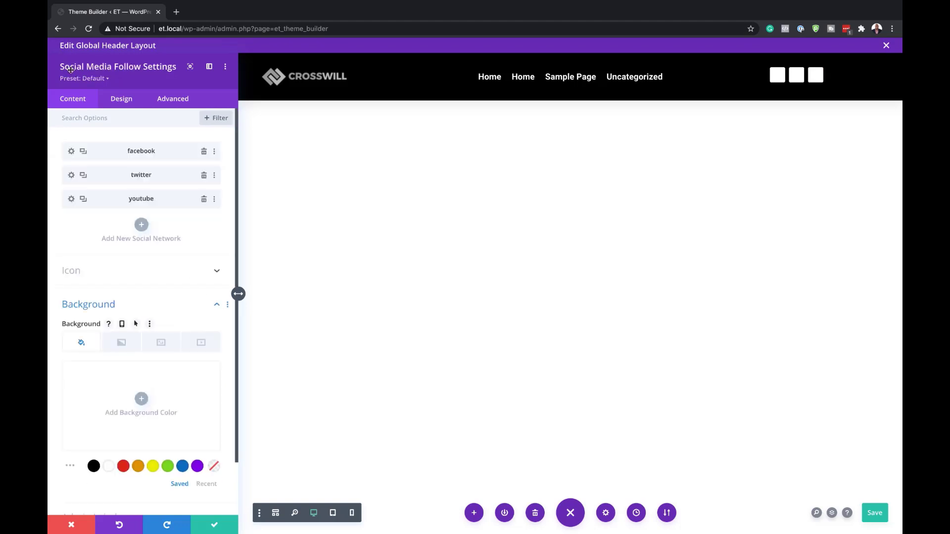
- Set the Social Media Follow module's alignment to center and open its icon design options
left_click(127, 103)
left_click(111, 144)
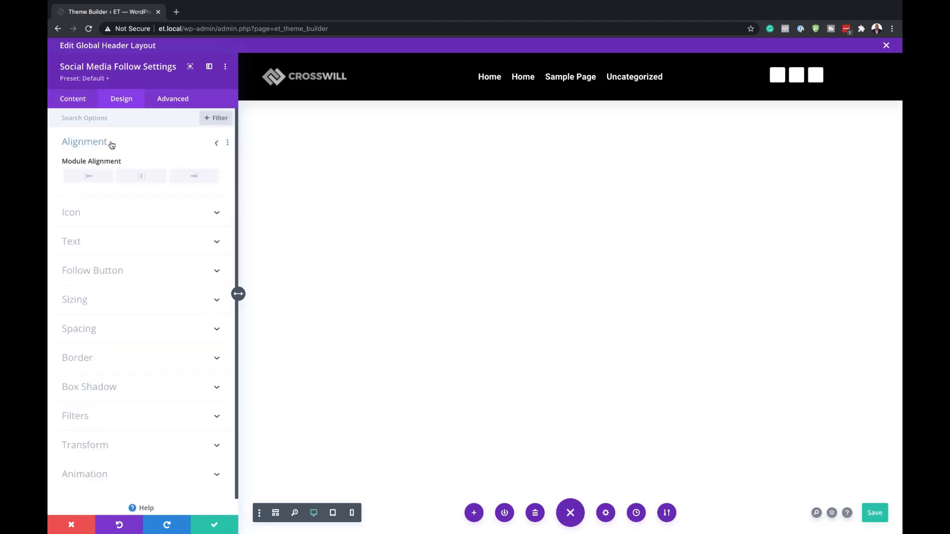
left_click(162, 181)
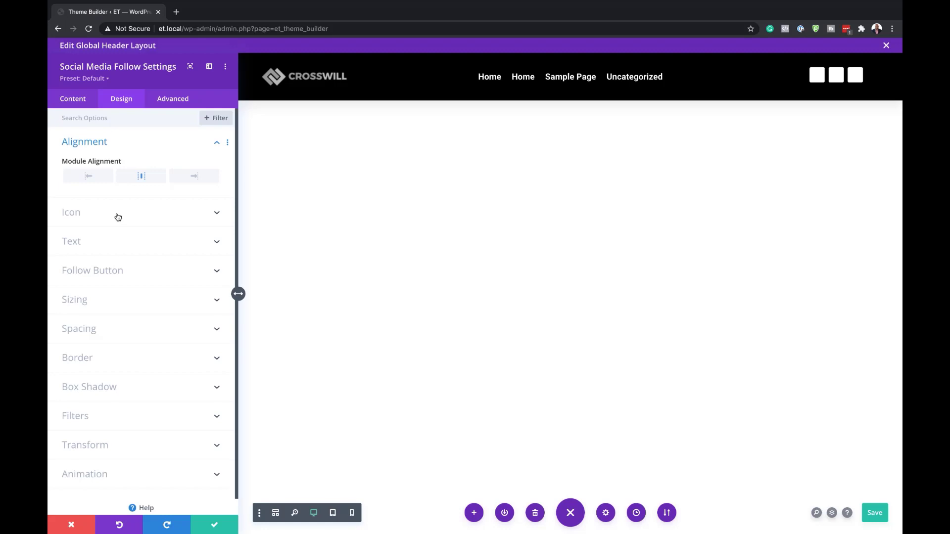
left_click(118, 217)
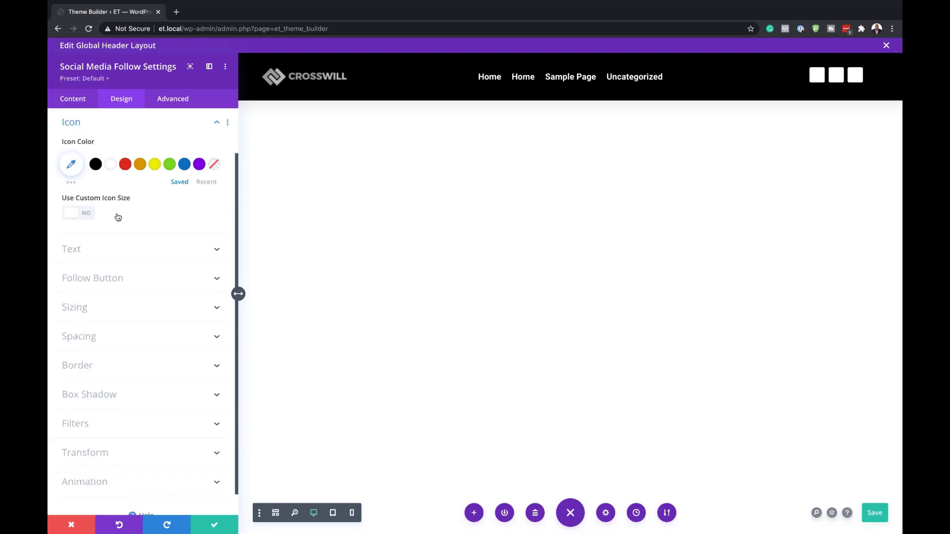
- Set the Social Media Follow module's icon color to #0042c9 and all its rounded corners to 100px
left_click(74, 165)
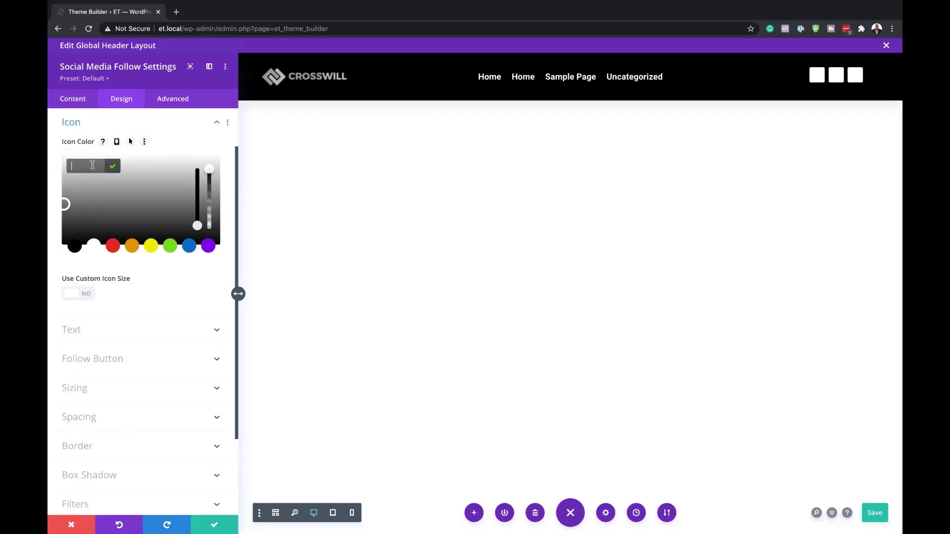
type("#0042c9")
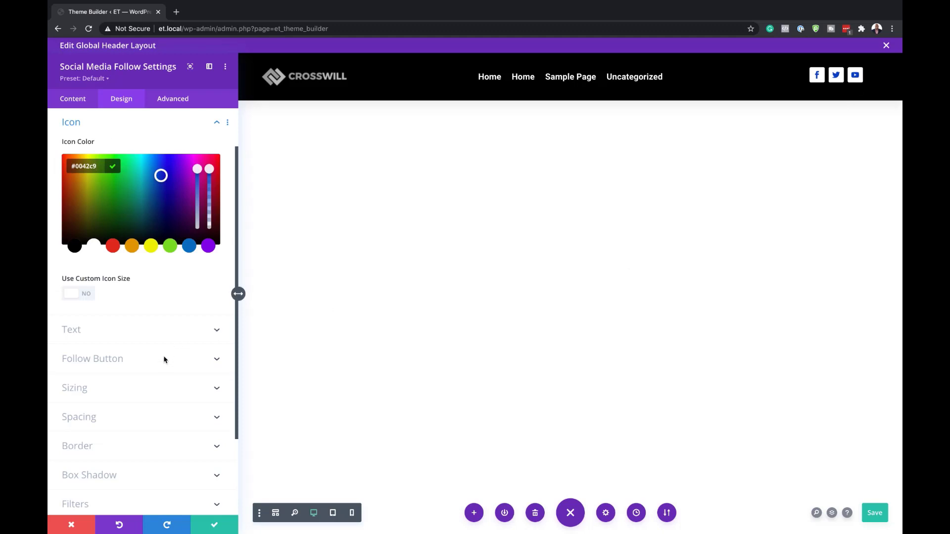
scroll(166, 358, "down", 2)
left_click(146, 396)
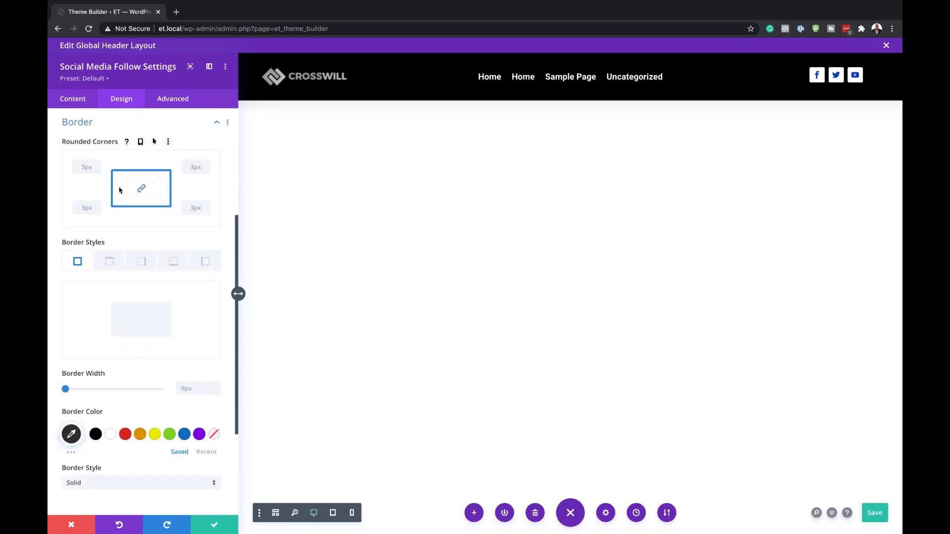
left_click(83, 168)
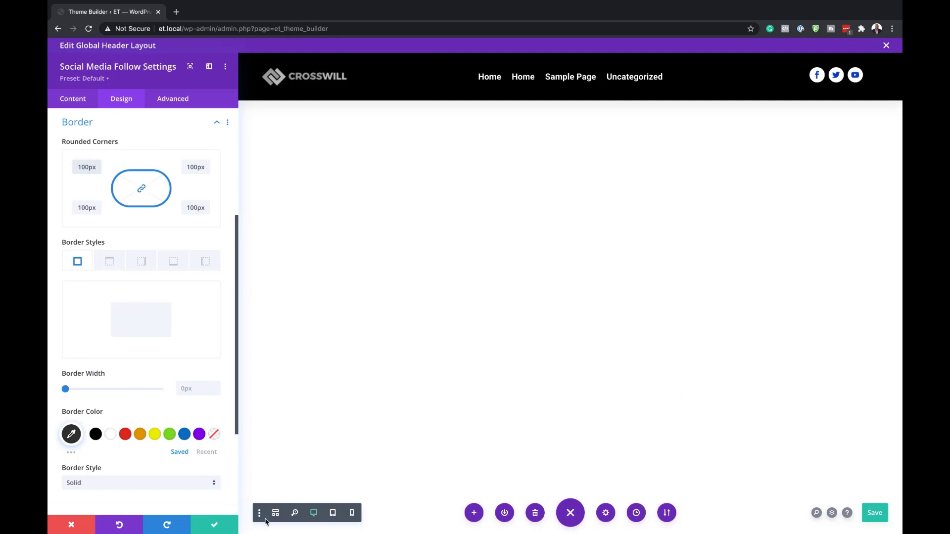
left_click(227, 527)
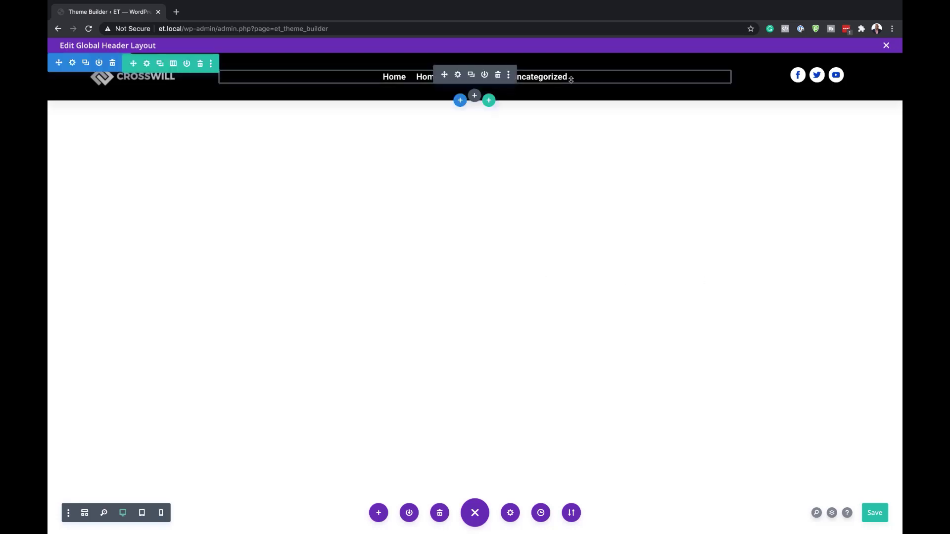
- Insert a second row below the first with a narrow, wide, narrow three-column structure, without adding a module
left_click(489, 100)
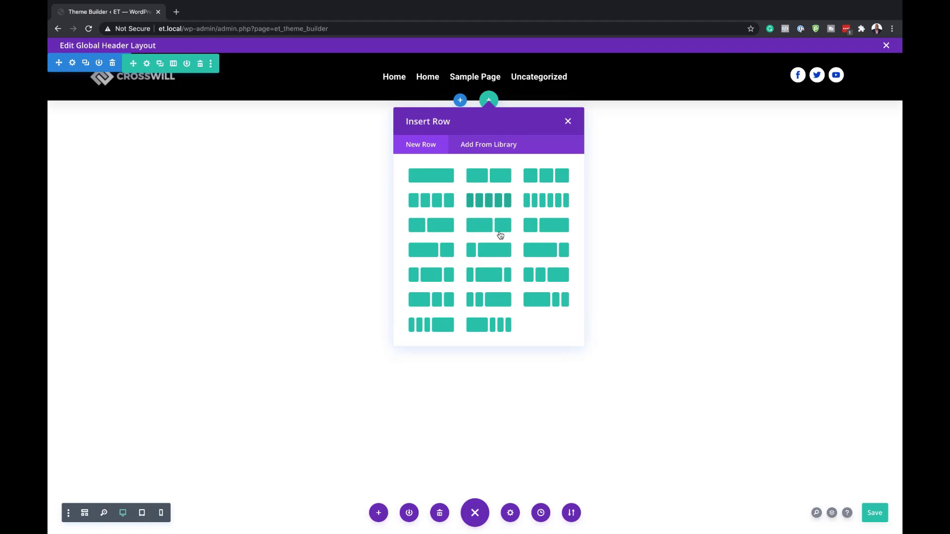
left_click(489, 276)
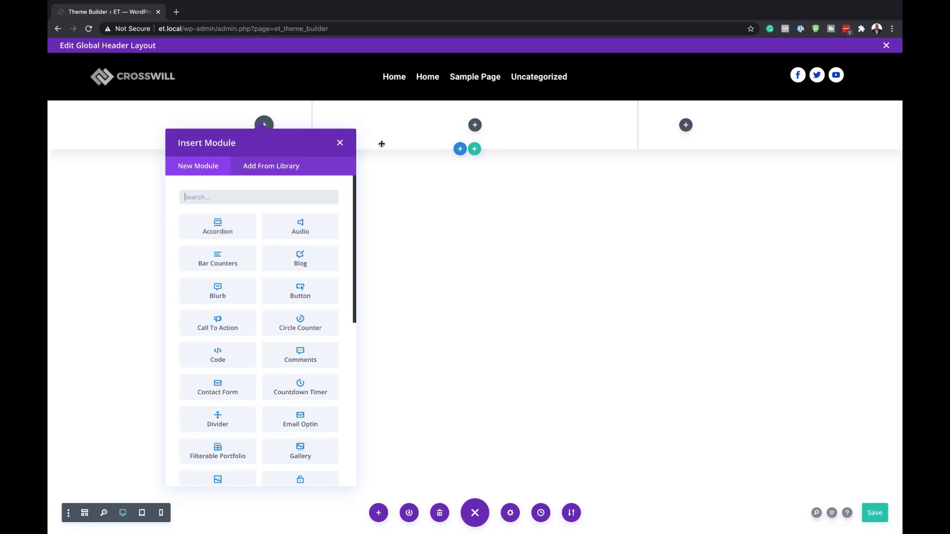
left_click(340, 143)
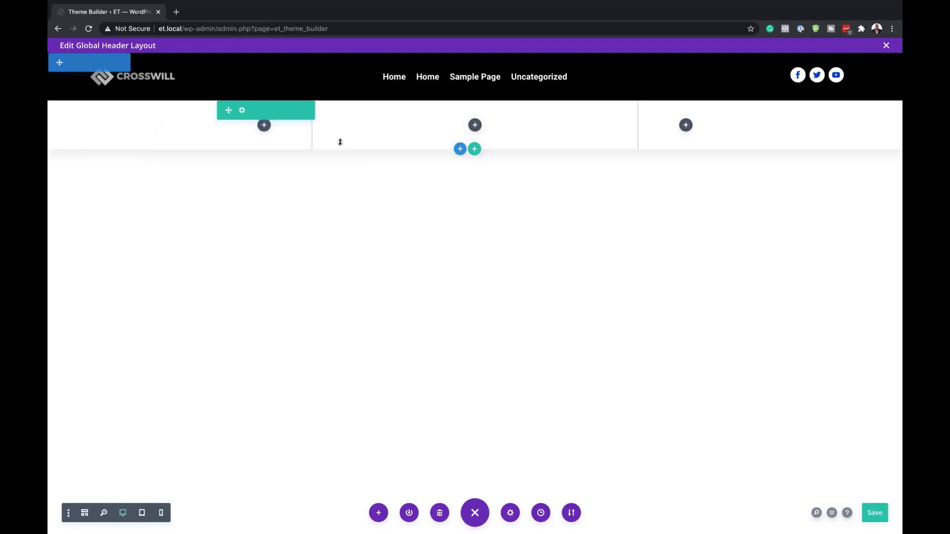
- Enable a custom gutter width of 1 and equalize the column heights in the new row's sizing
left_click(243, 111)
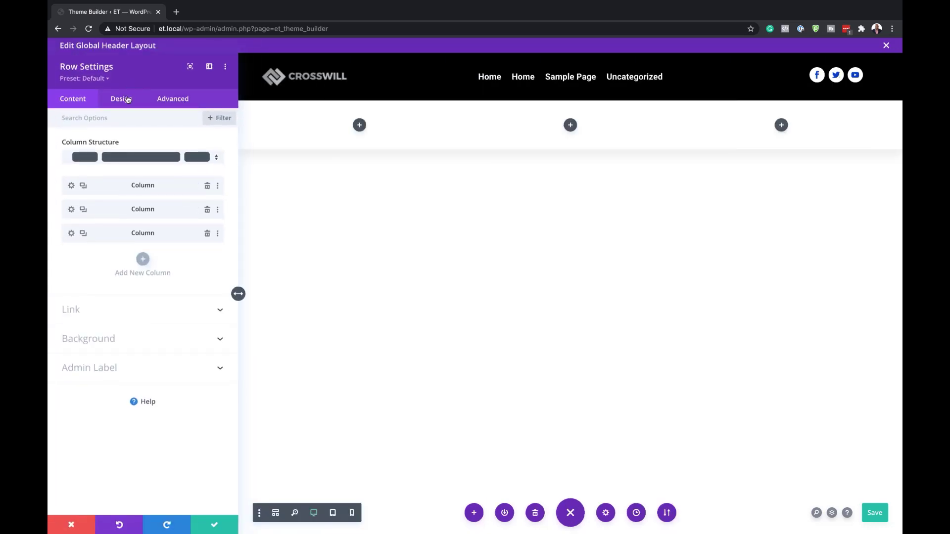
left_click(128, 99)
left_click(106, 141)
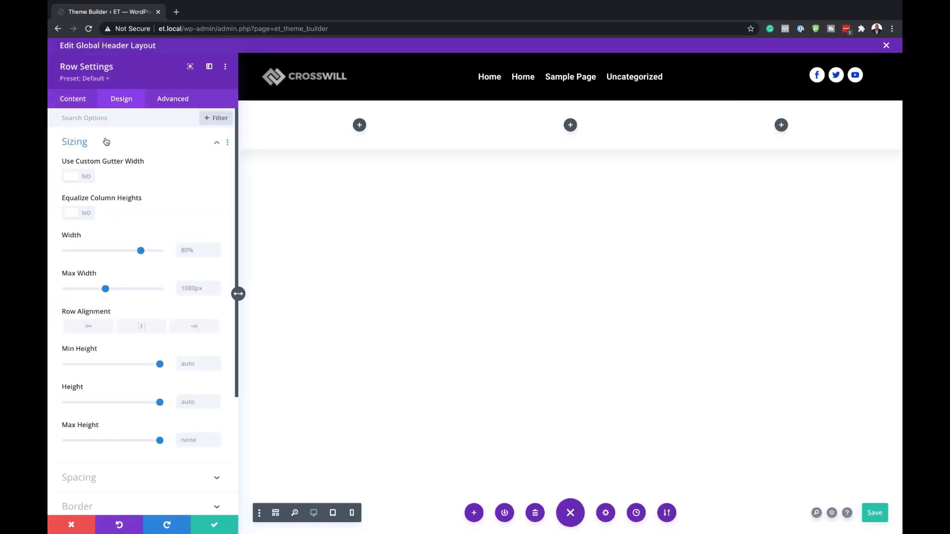
left_click(91, 177)
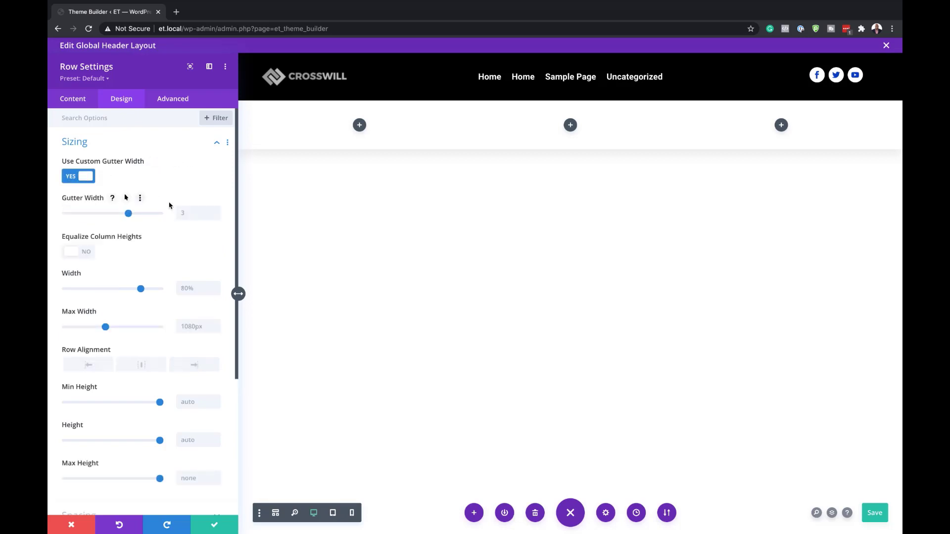
left_click_drag(128, 213, 64, 214)
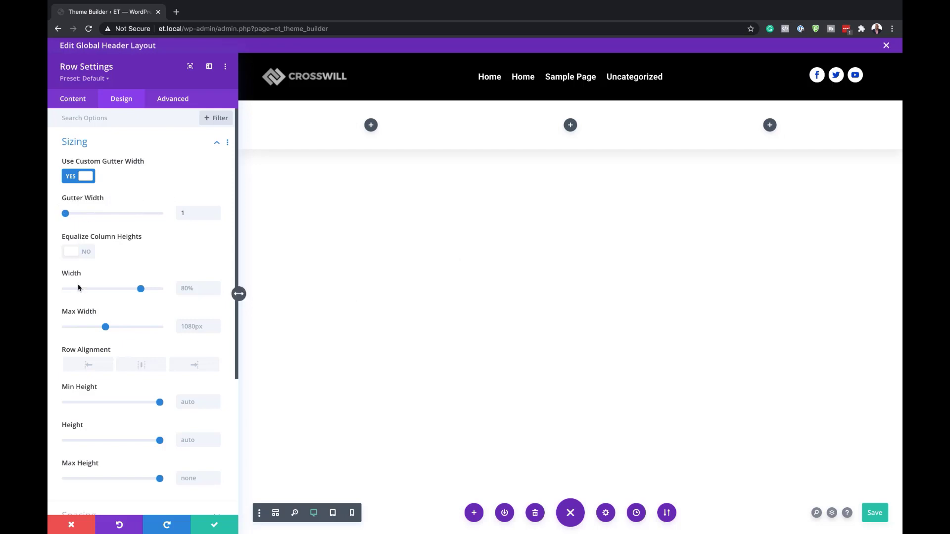
left_click(90, 252)
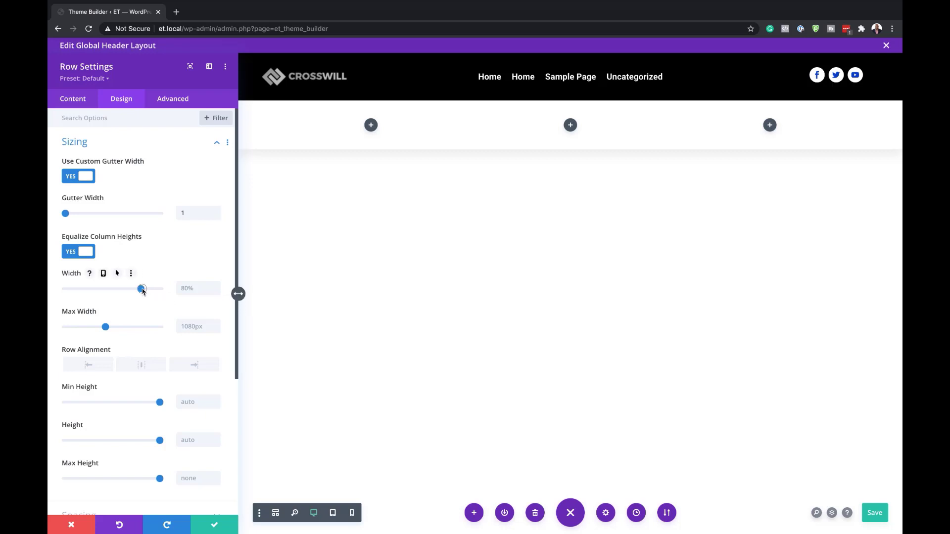
- Set both the width and the max width of the second row to 100%
left_click_drag(142, 291, 164, 290)
double_click(203, 288)
key("super+c")
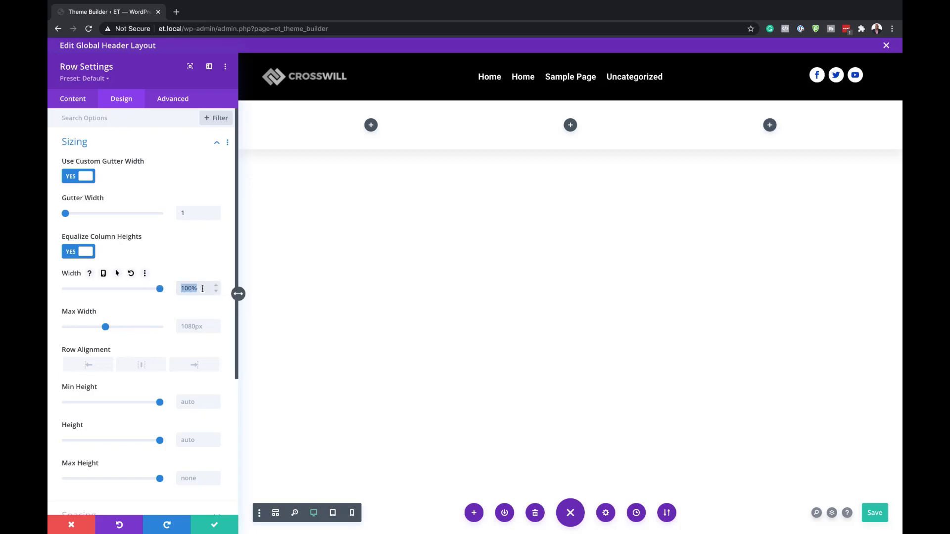
left_click(198, 327)
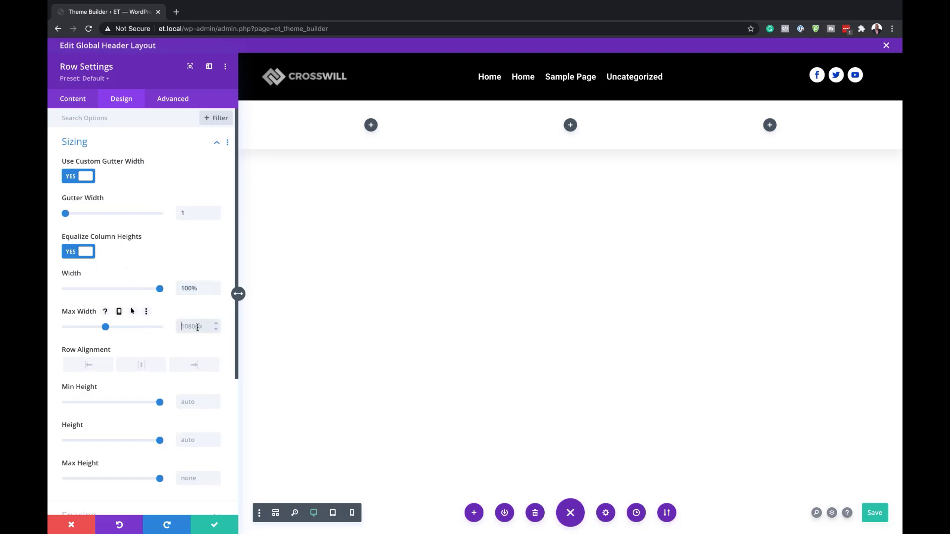
key("super+v")
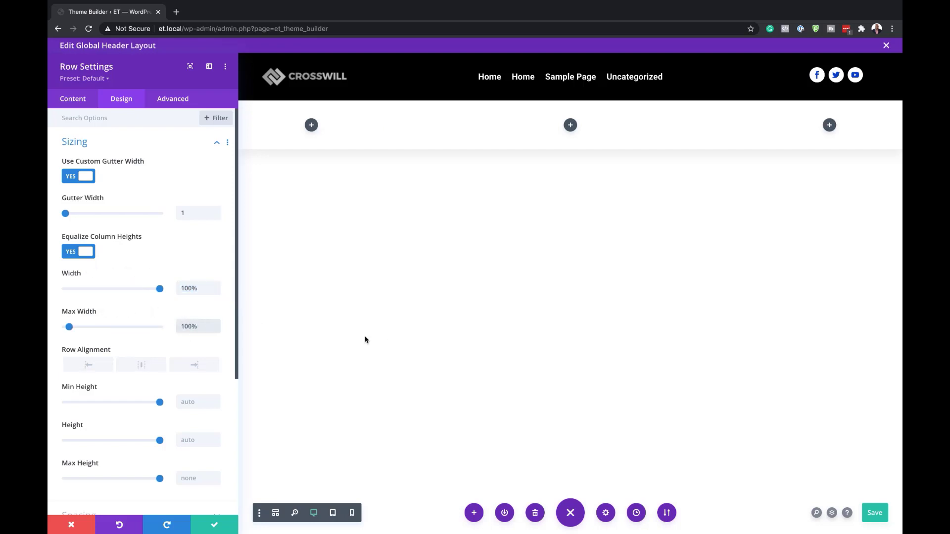
- Set the second row's top and bottom padding to 0px with the two values linked
scroll(181, 372, "down", 5)
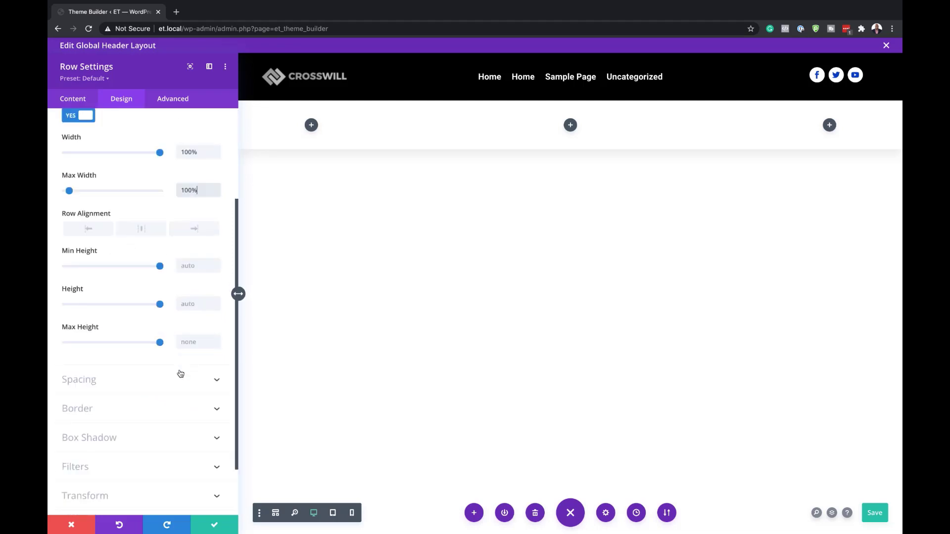
scroll(180, 374, "down", 1)
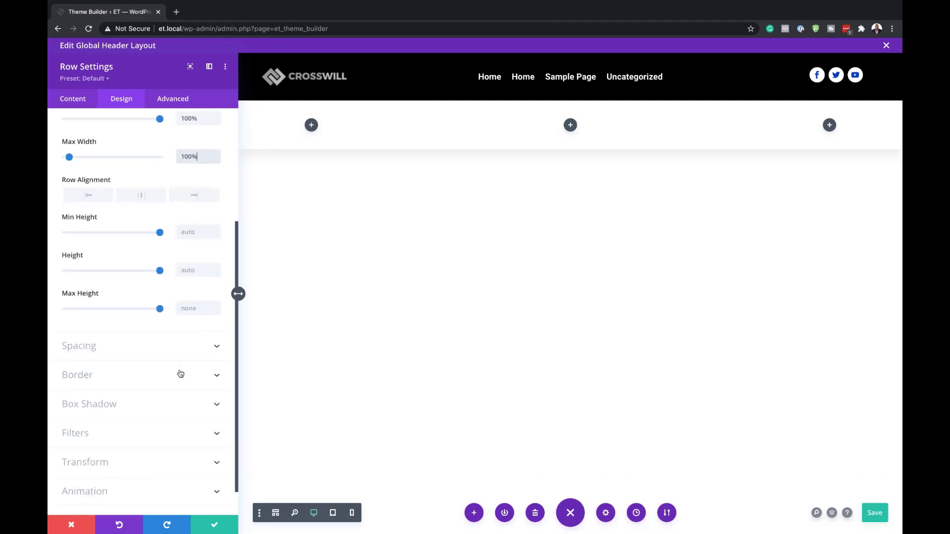
left_click(147, 350)
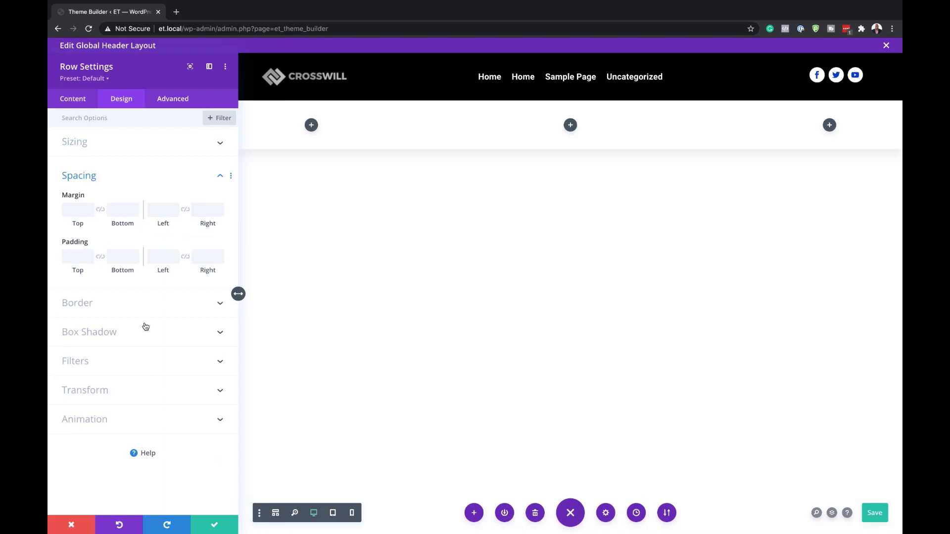
left_click(76, 259)
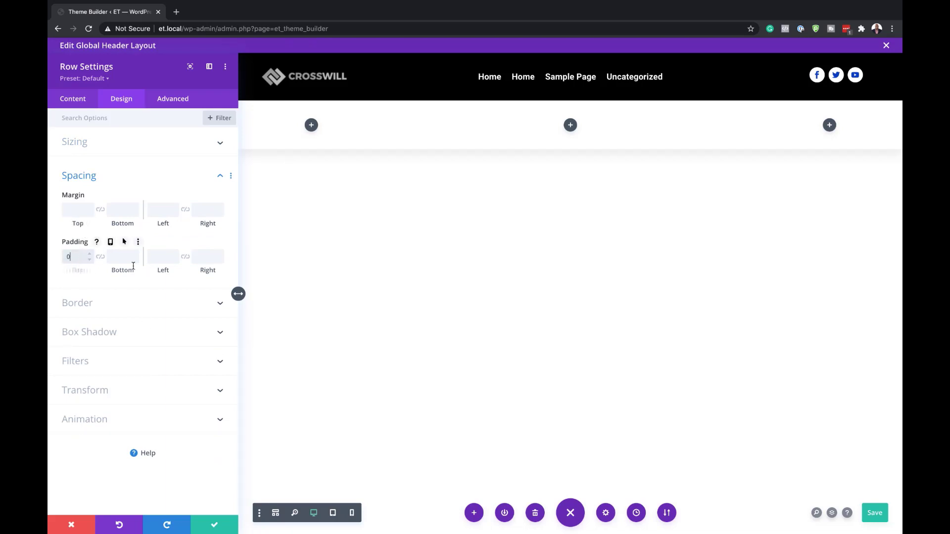
type("0")
left_click(101, 256)
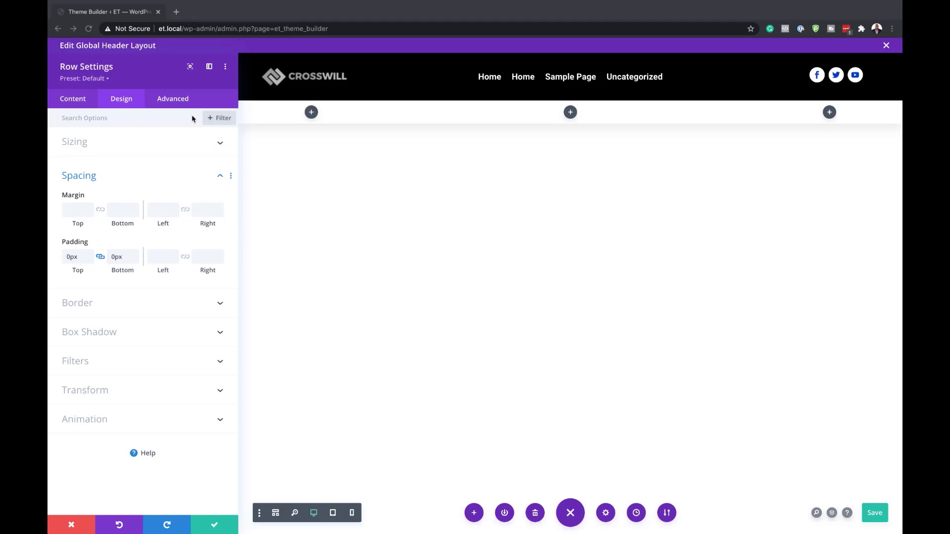
- Add the custom CSS "display: flex; align-items: center;" to the second row's main element
left_click(185, 101)
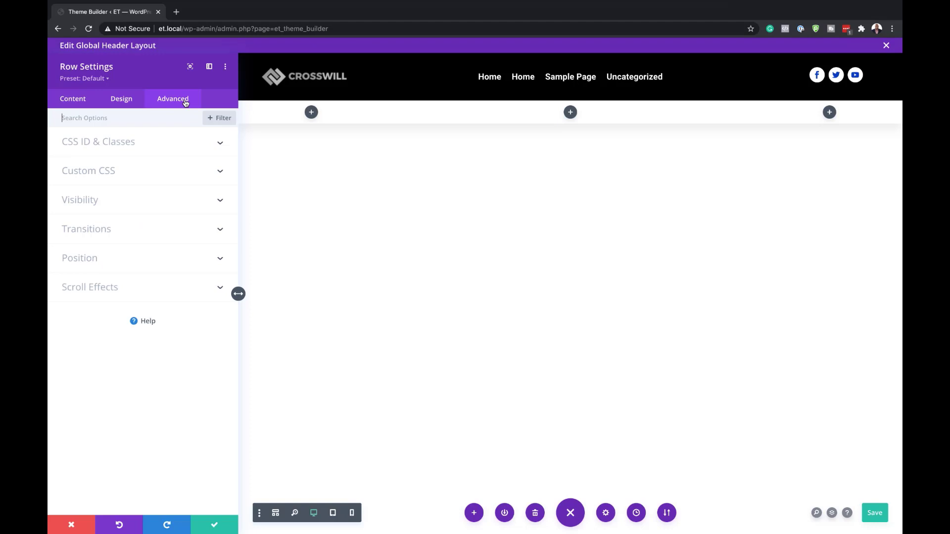
left_click(114, 174)
left_click(112, 240)
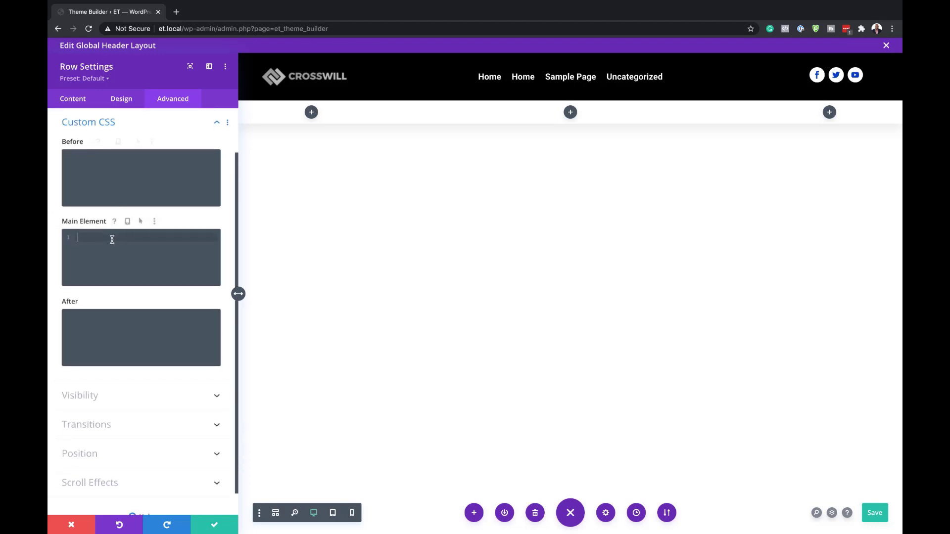
type("display: flex; align-items: center;")
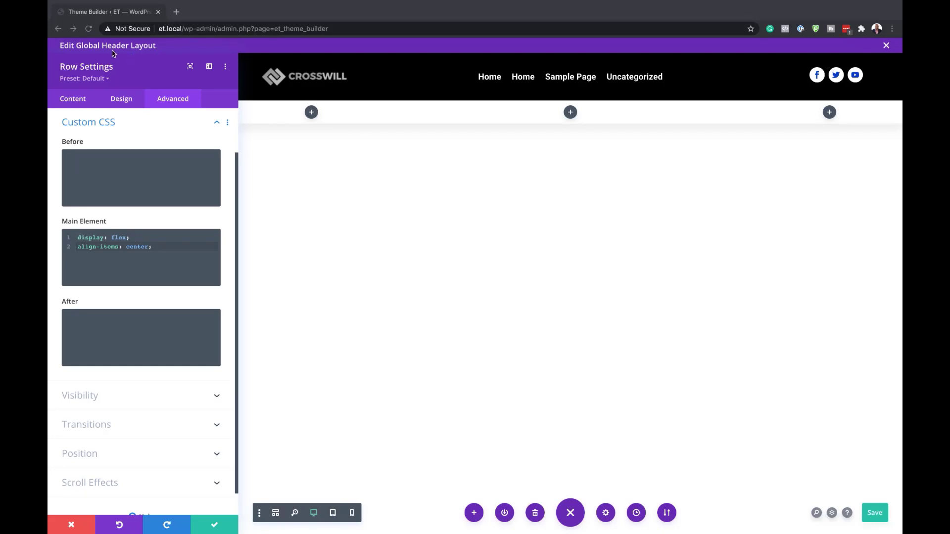
- Set the background color of the second row's third column to #0042c9 and save the row settings
left_click(87, 100)
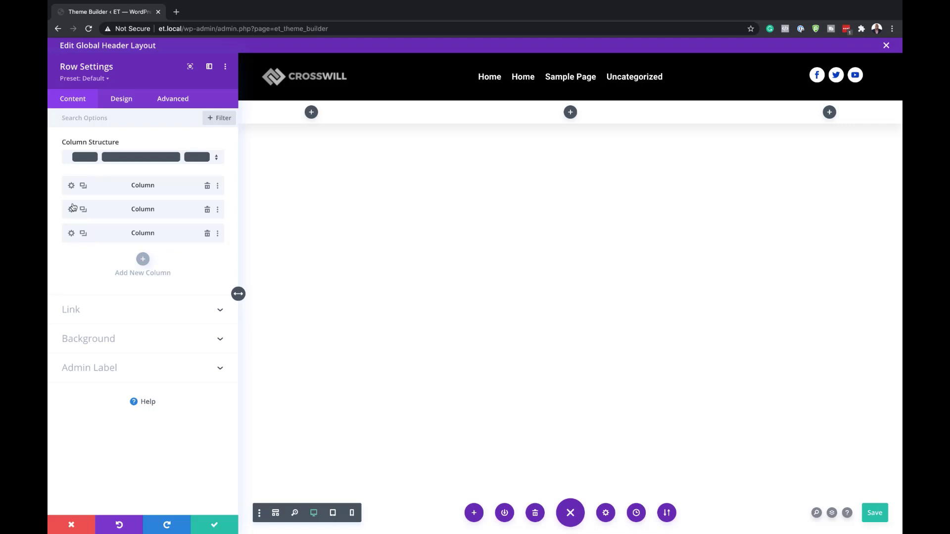
left_click(71, 234)
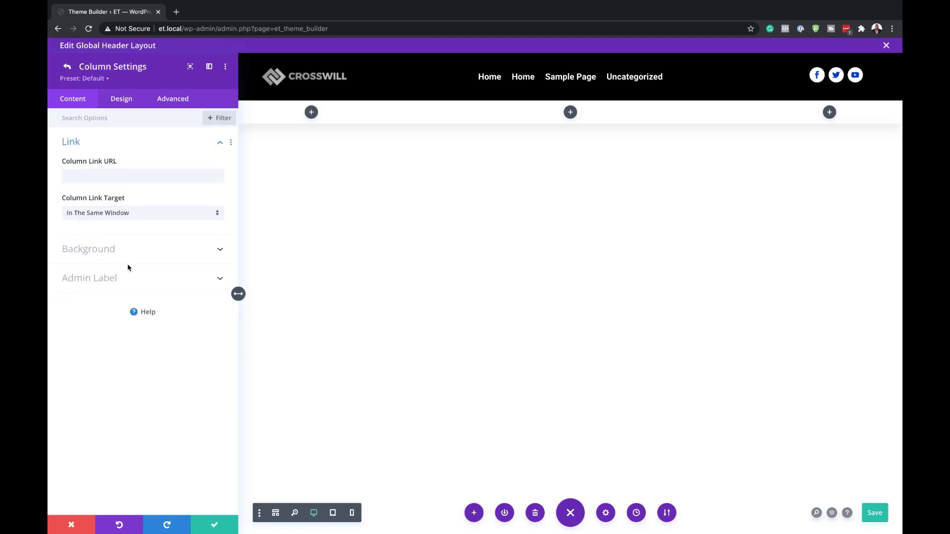
left_click(110, 250)
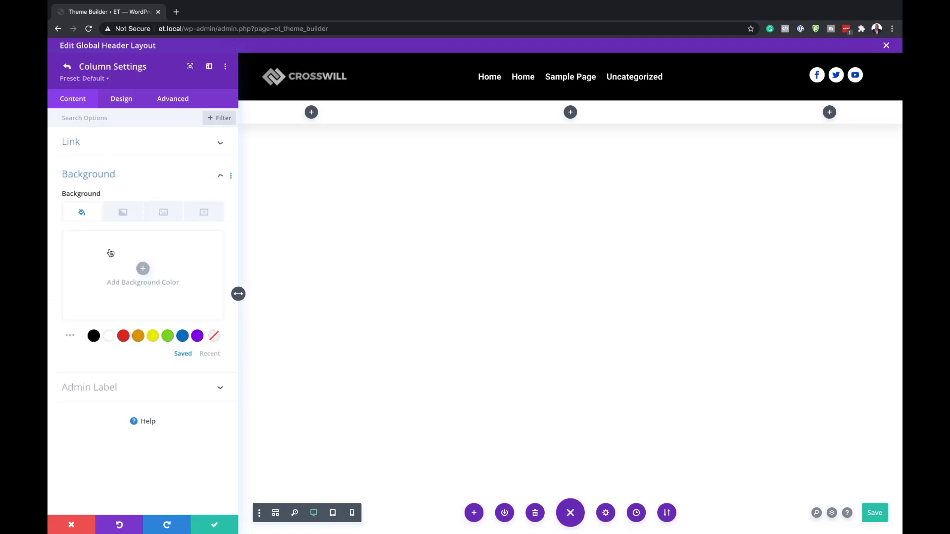
left_click(144, 274)
left_click(94, 246)
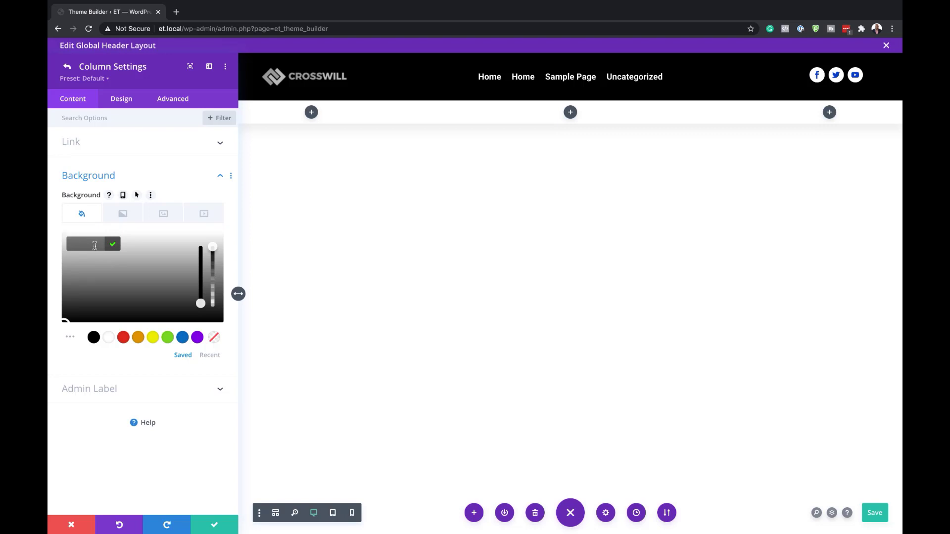
type("#0042c9")
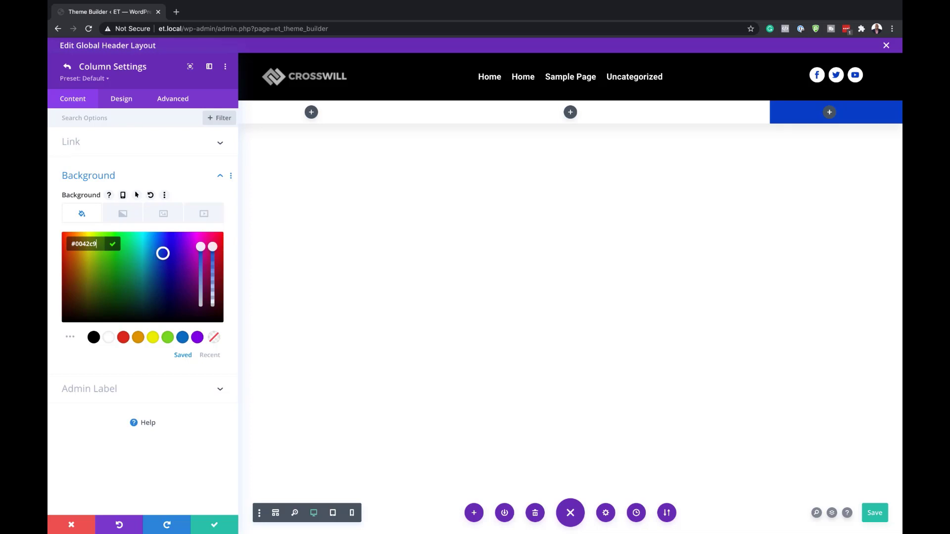
left_click(217, 524)
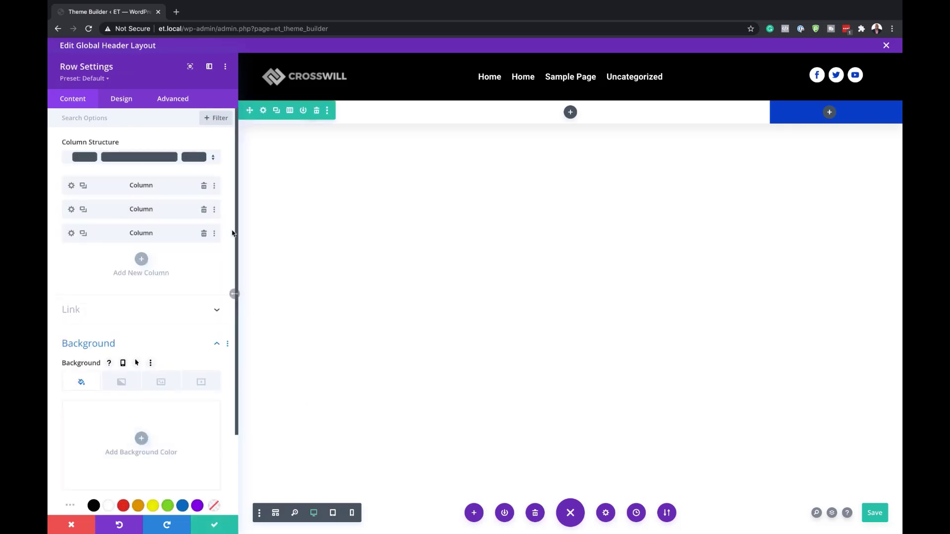
left_click(214, 525)
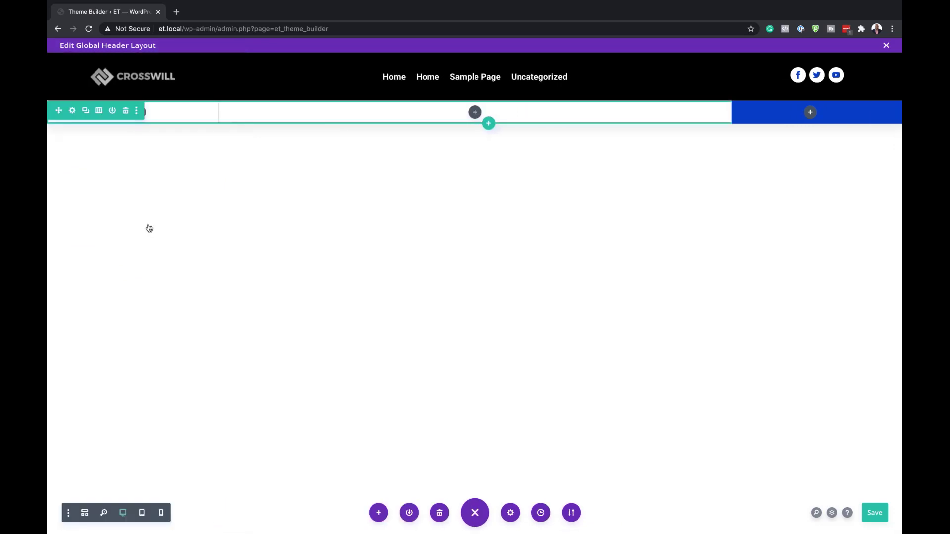
- Switch the layout to wireframe view and duplicate the Image module in the first row
left_click(83, 514)
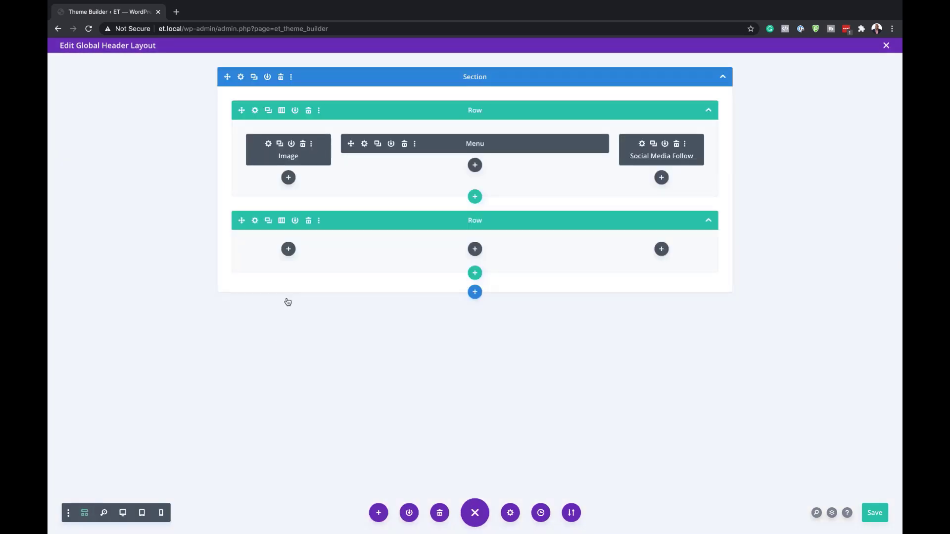
left_click(289, 249)
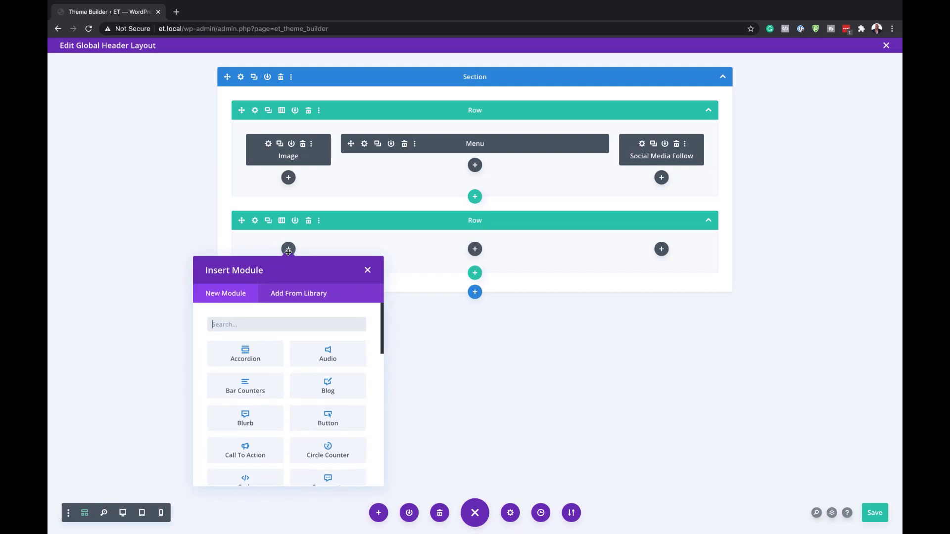
left_click(369, 271)
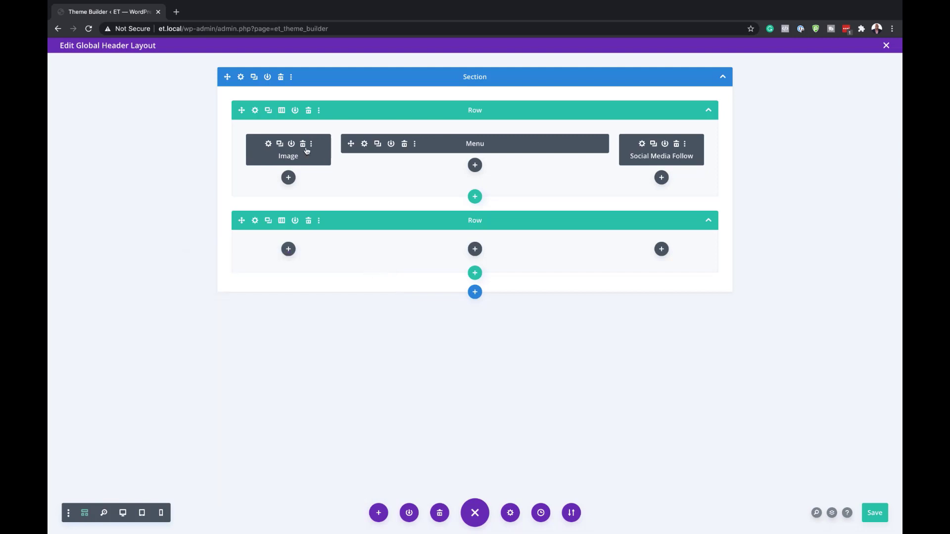
left_click(280, 144)
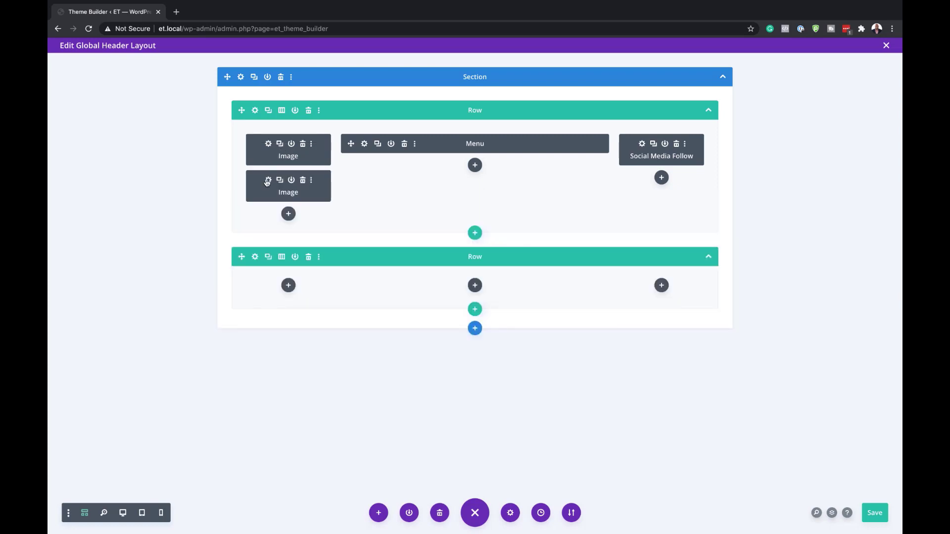
- Move the duplicated Image module into the second row's first column and return to the desktop view
left_click_drag(259, 180, 265, 285)
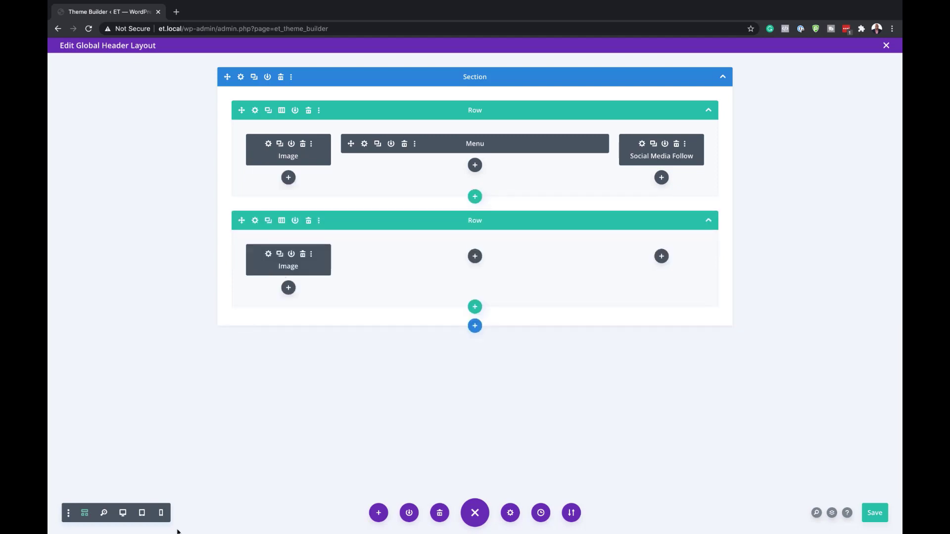
left_click(125, 515)
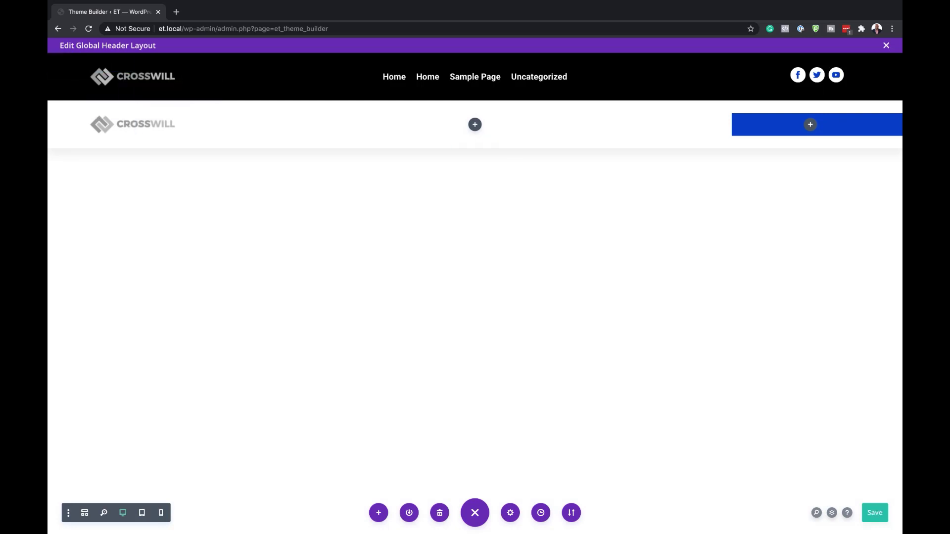
- Check the image alignment of the second row's logo and save the module settings
left_click(114, 105)
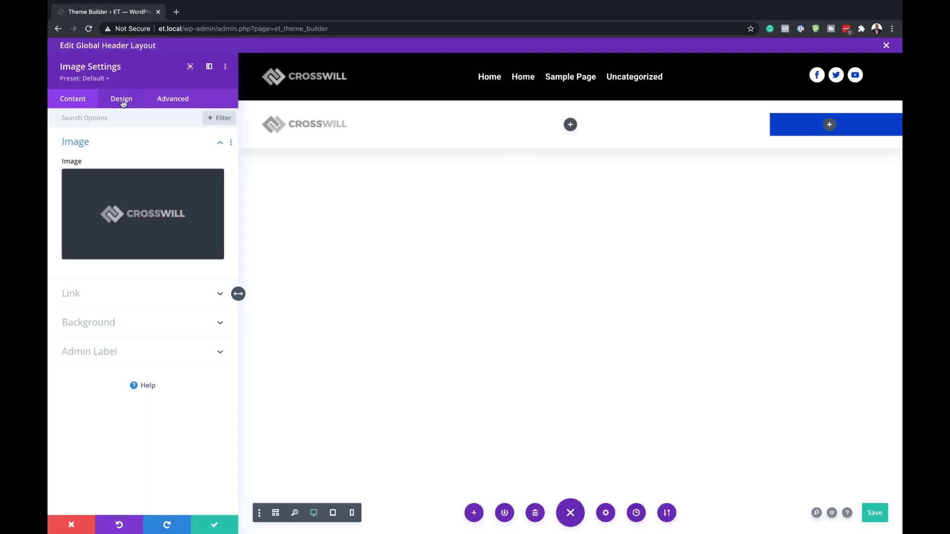
left_click(123, 102)
left_click(108, 144)
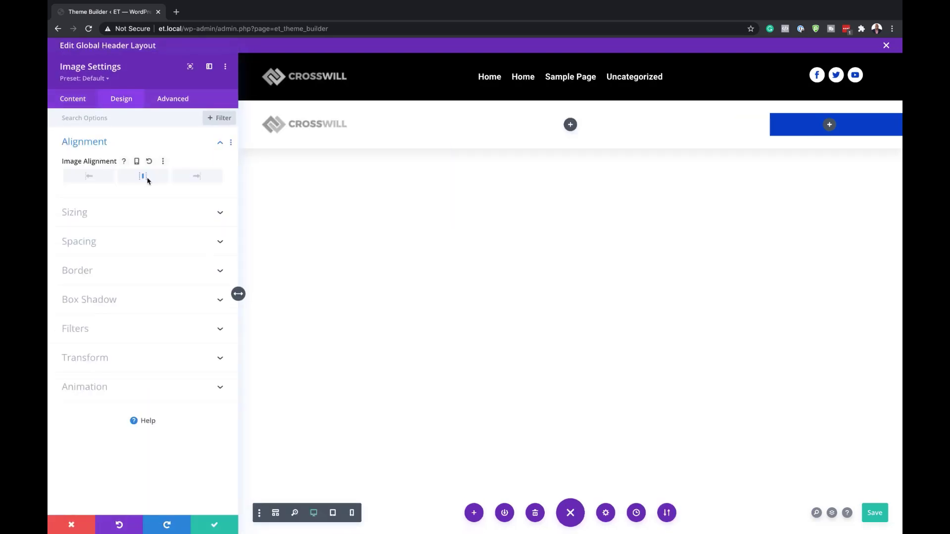
left_click(214, 525)
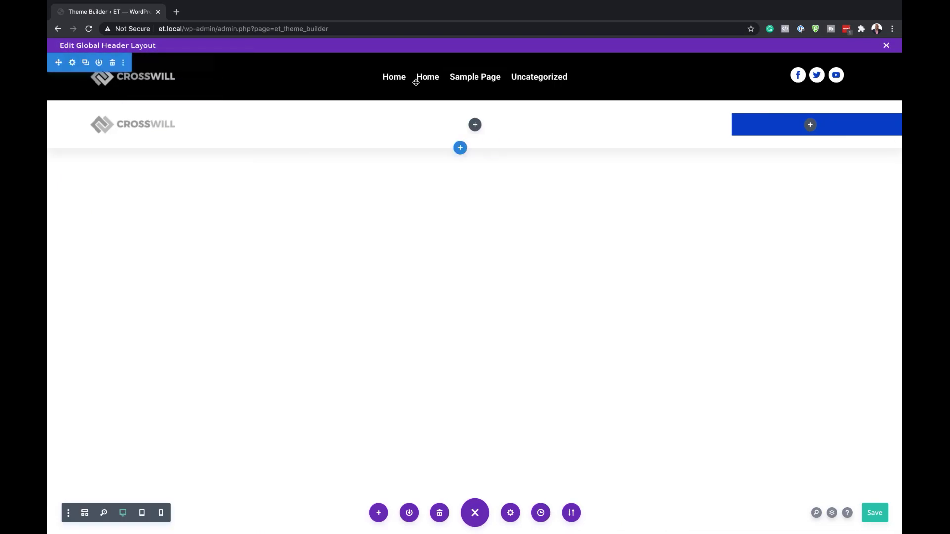
- Duplicate the first row's Menu module and move the copy into the second row's middle column
left_click(471, 74)
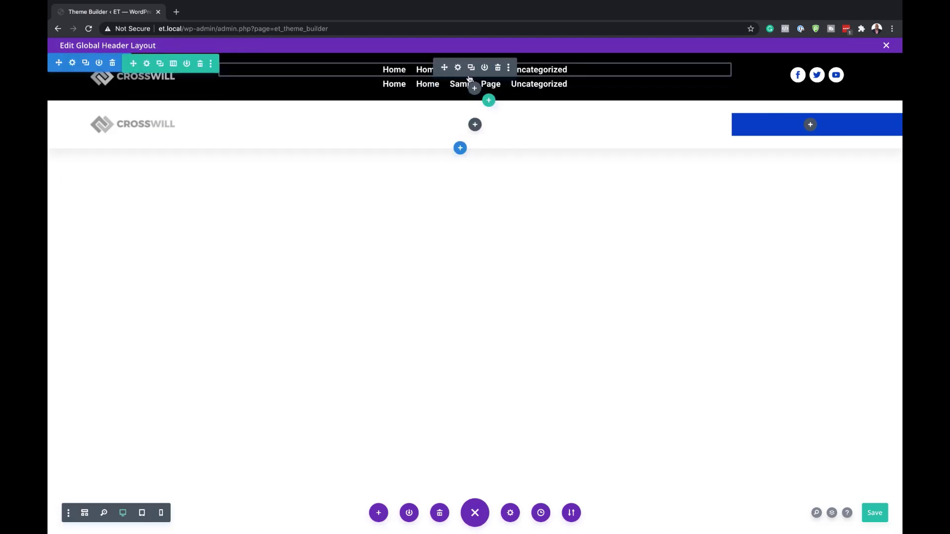
left_click_drag(444, 67, 447, 127)
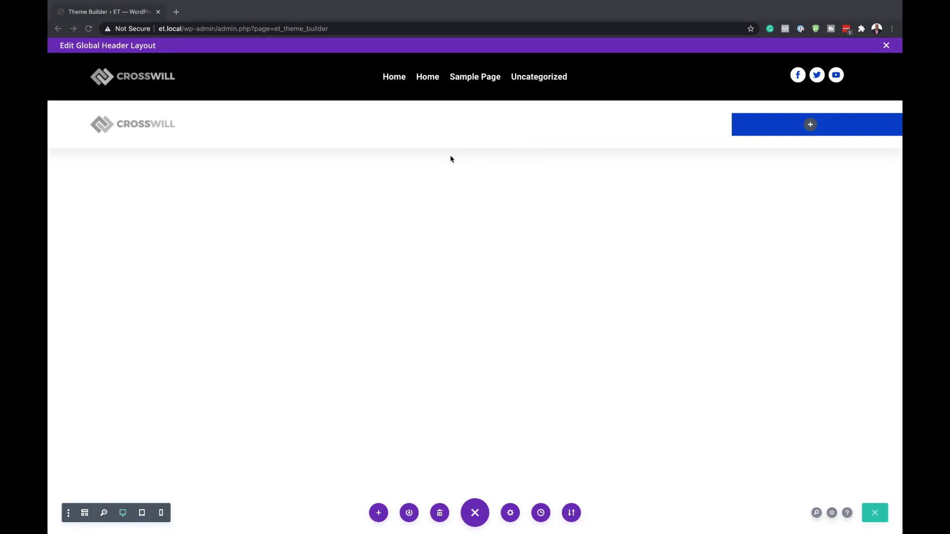
- Set the menu text color of the second row's Menu module to #0042c9
left_click(400, 130)
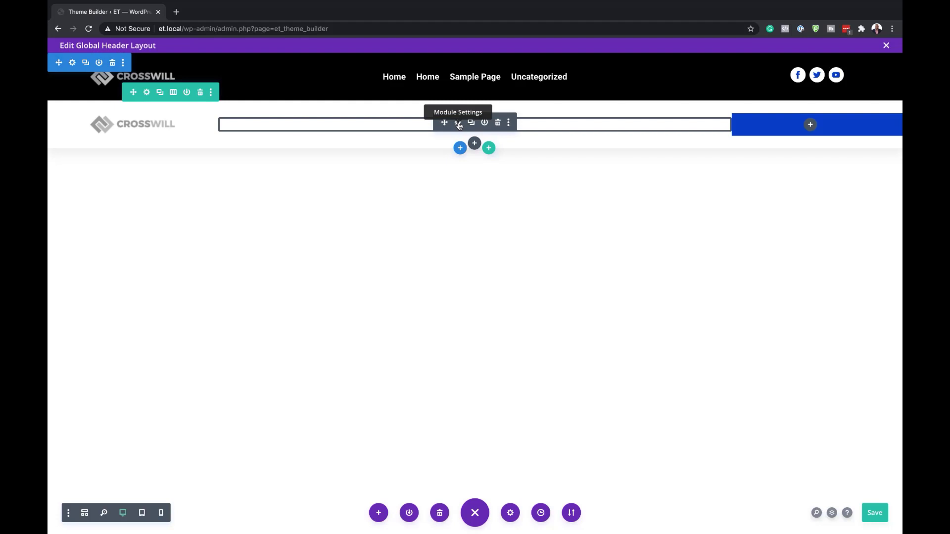
left_click(458, 125)
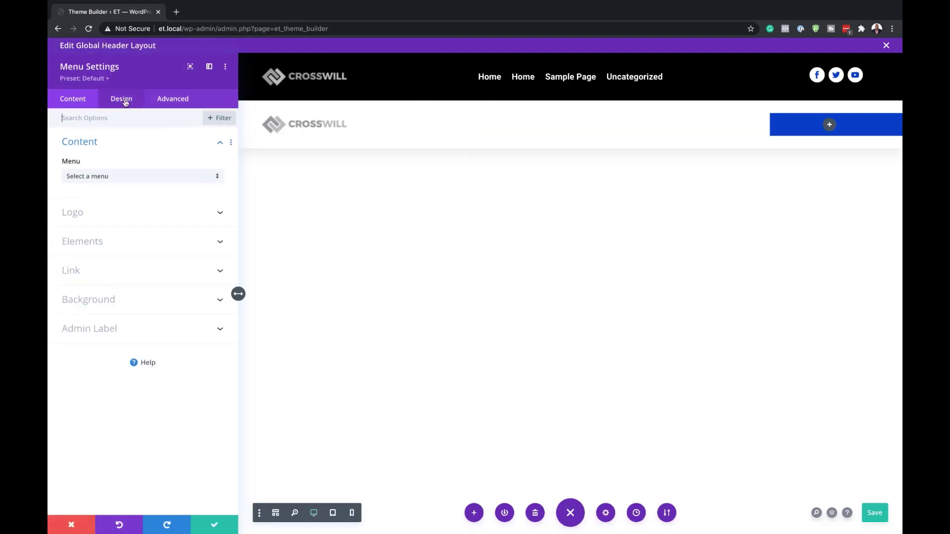
left_click(125, 101)
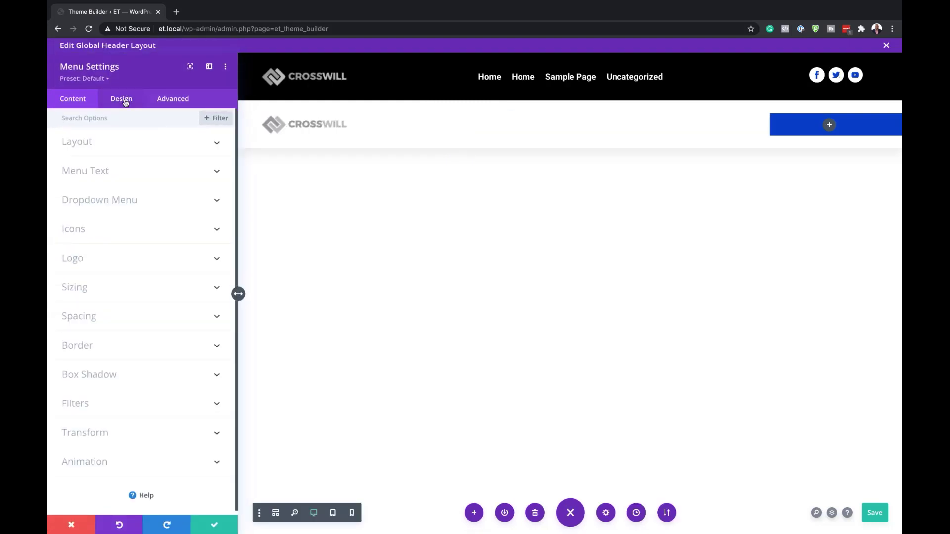
left_click(128, 176)
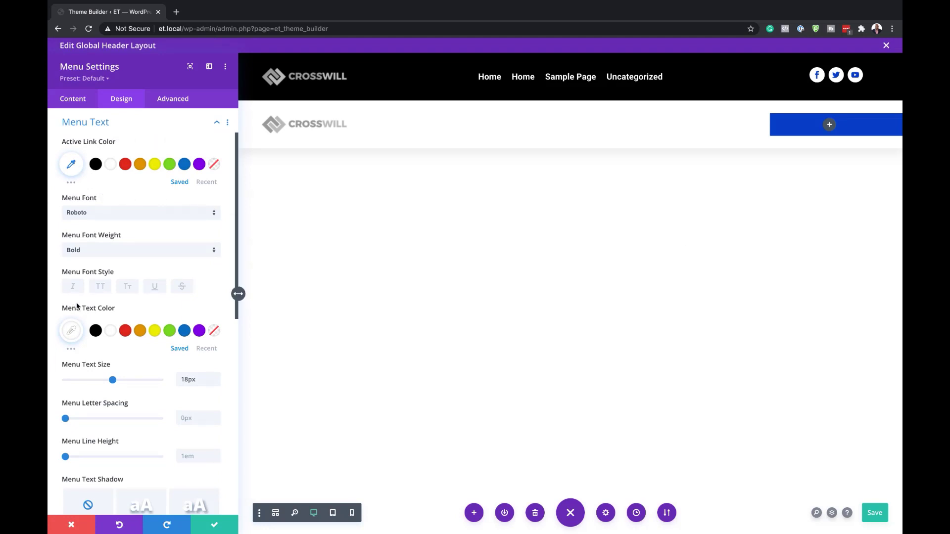
left_click(73, 332)
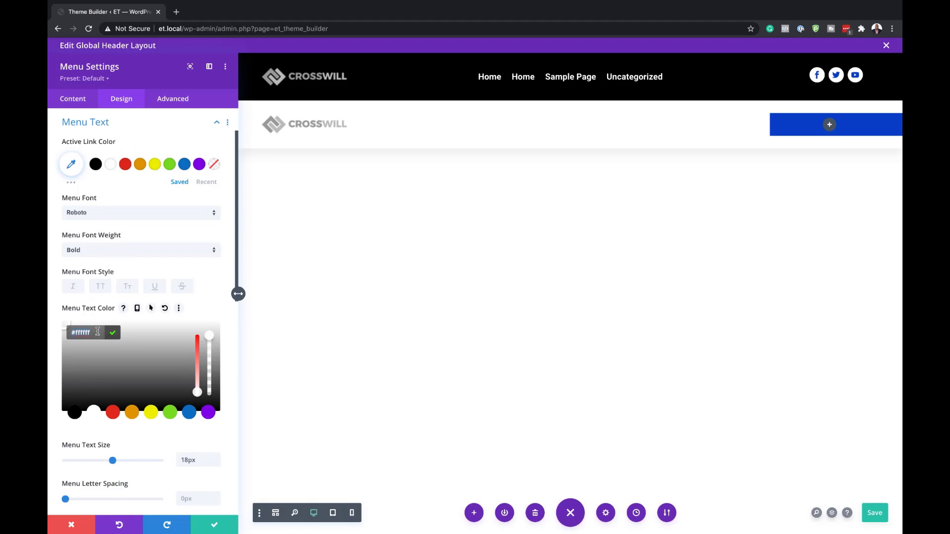
type("#0042c9")
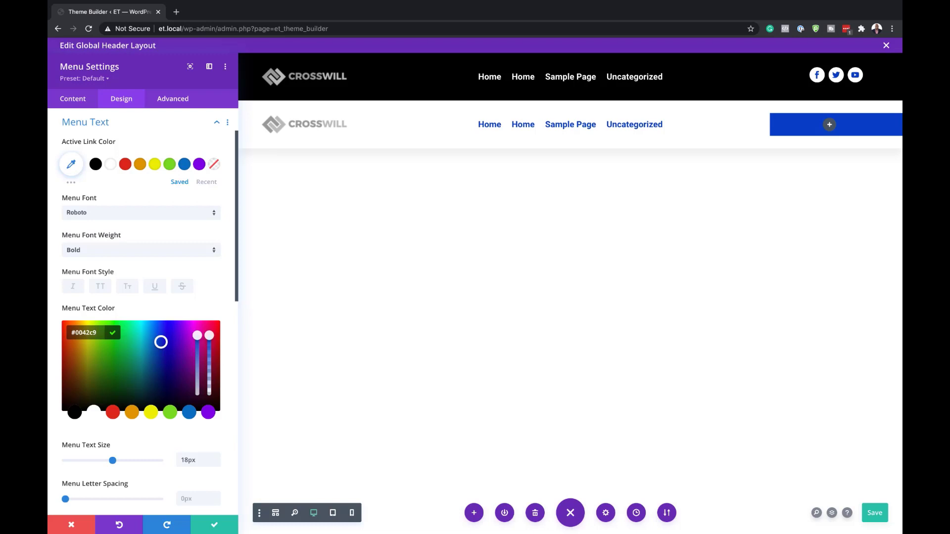
- Set the dropdown menu line color of the second row's Menu module to #ffc31d
scroll(213, 273, "down", 5)
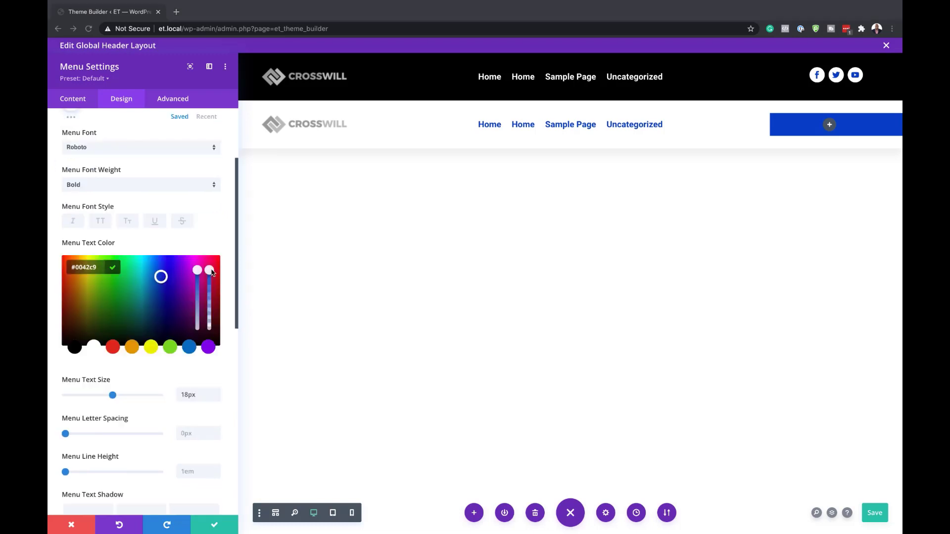
scroll(213, 272, "down", 2)
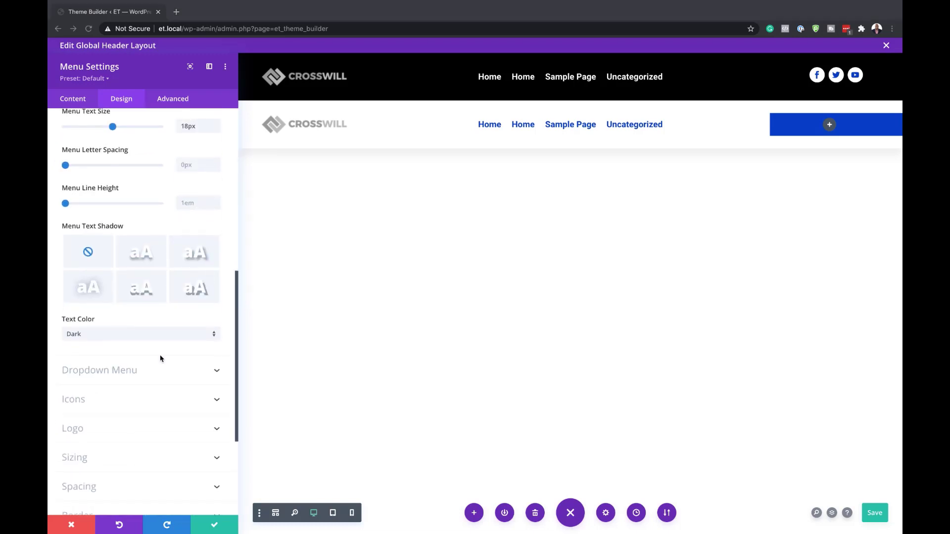
left_click(137, 373)
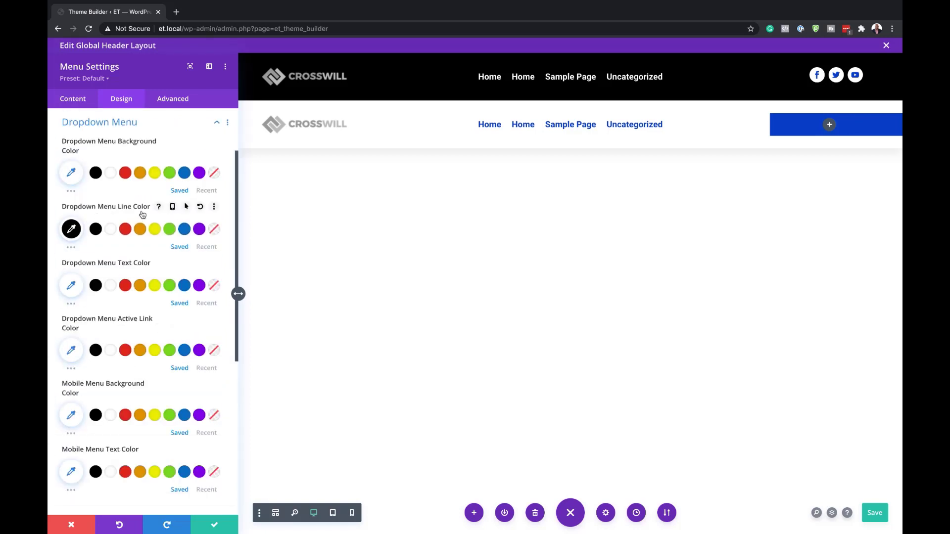
left_click(73, 230)
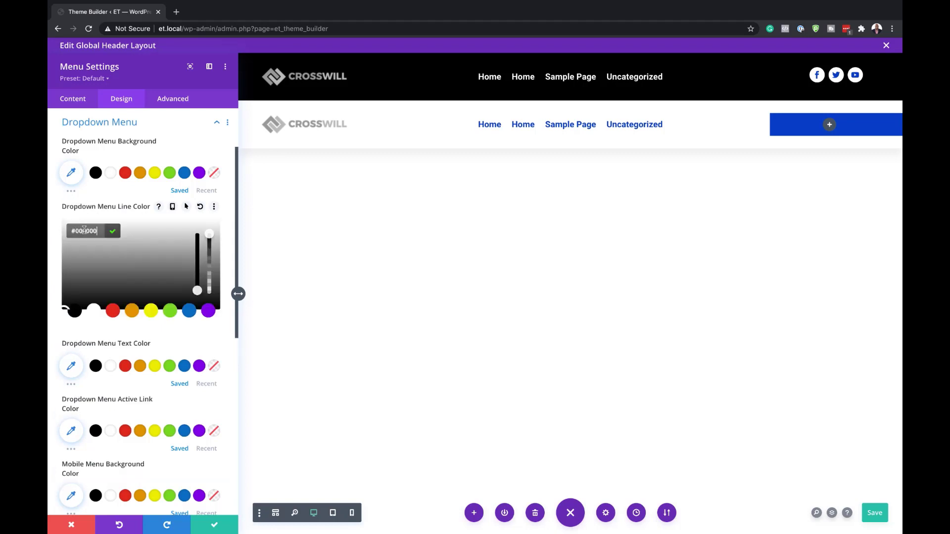
type("ffc31d")
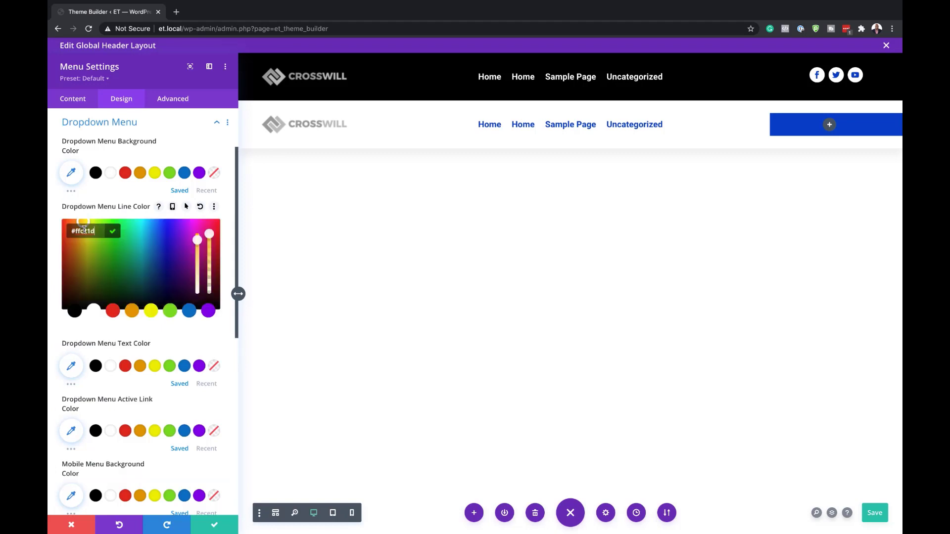
- Set the hamburger menu icon color of the second row's Menu module to #0042c9 and save the module settings
scroll(150, 376, "down", 5)
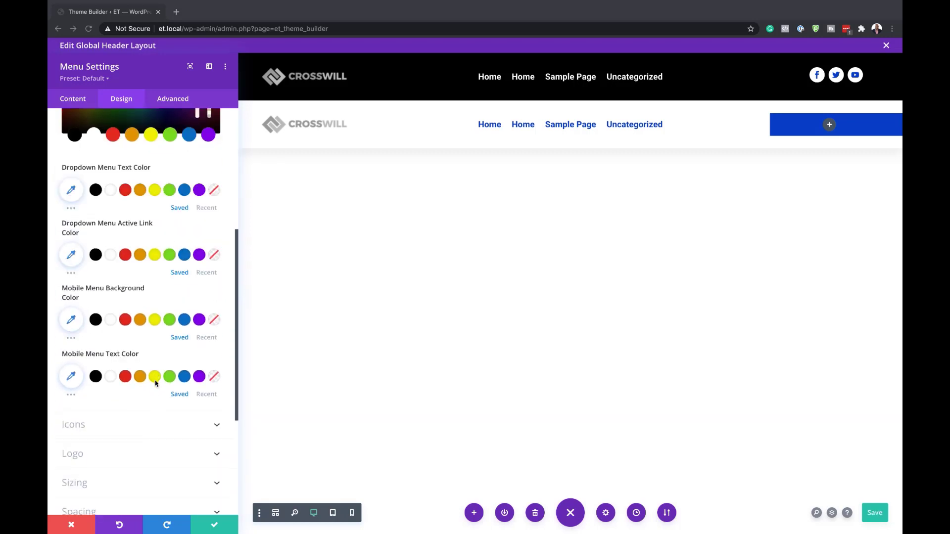
scroll(156, 346, "down", 1)
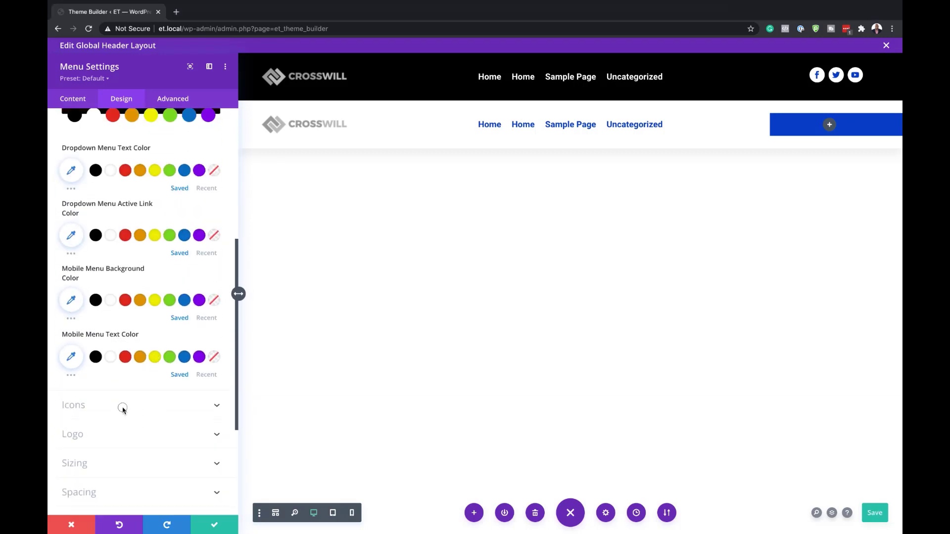
left_click(121, 406)
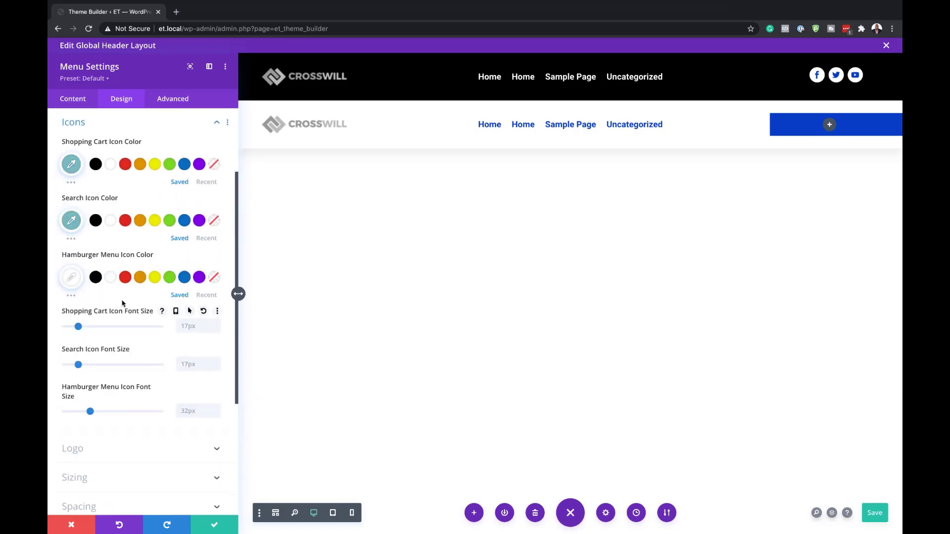
left_click(71, 277)
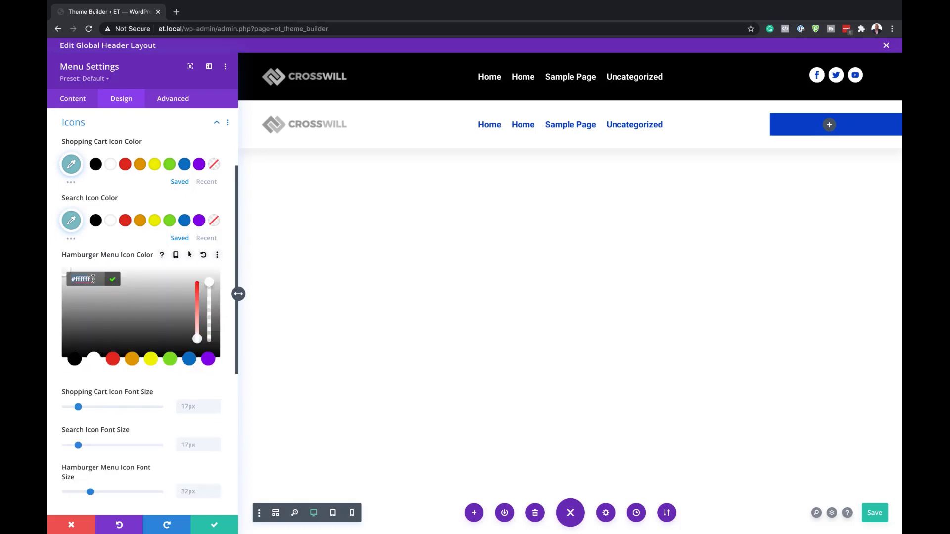
type("#0042c9")
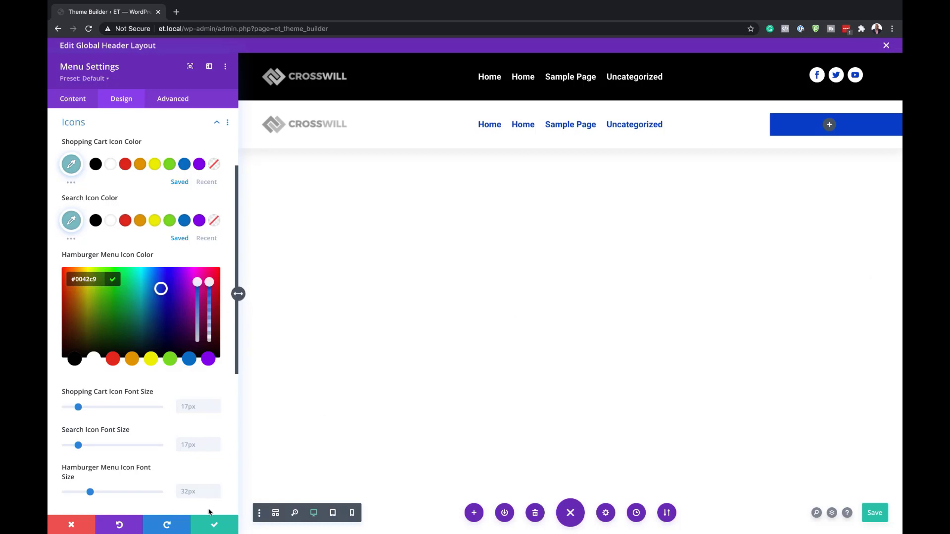
left_click(215, 526)
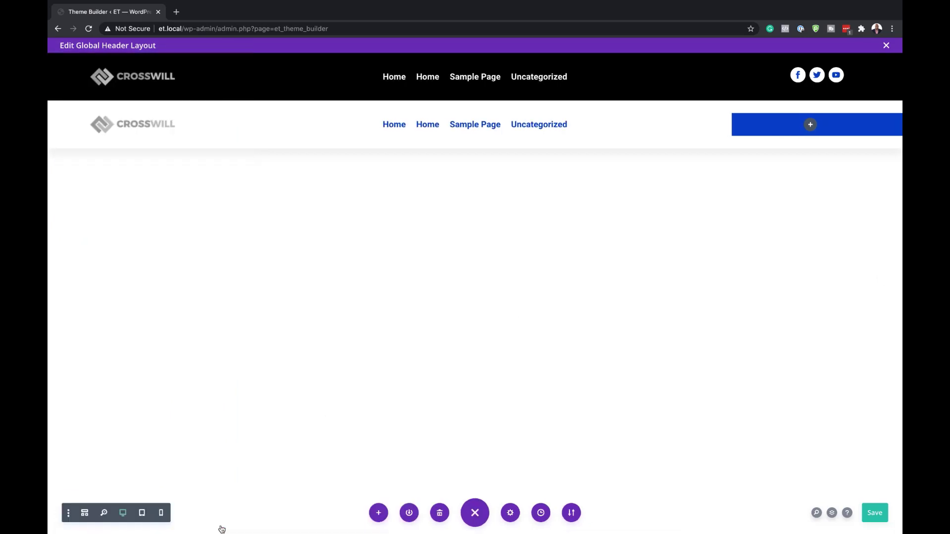
- Add a Button module to the second row's third column with the text "Get a Quote"
left_click(810, 125)
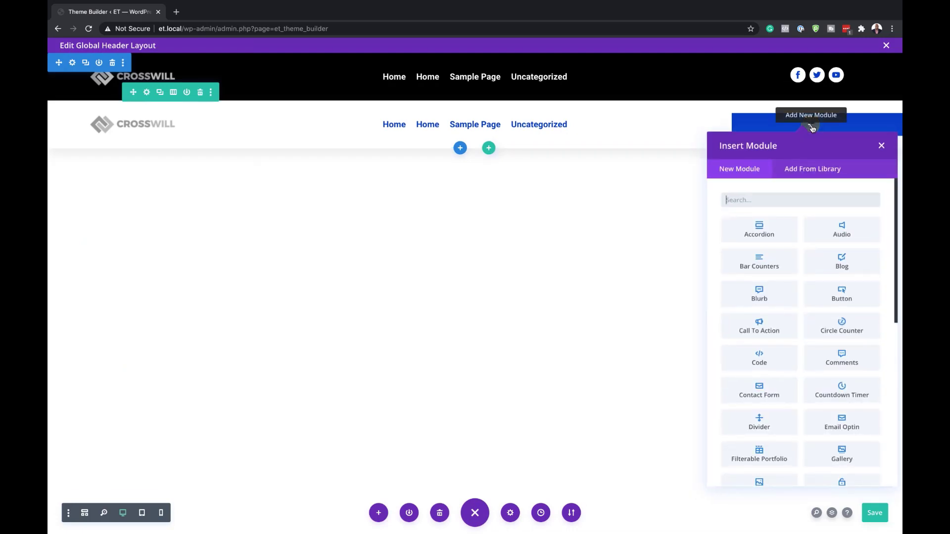
type("but")
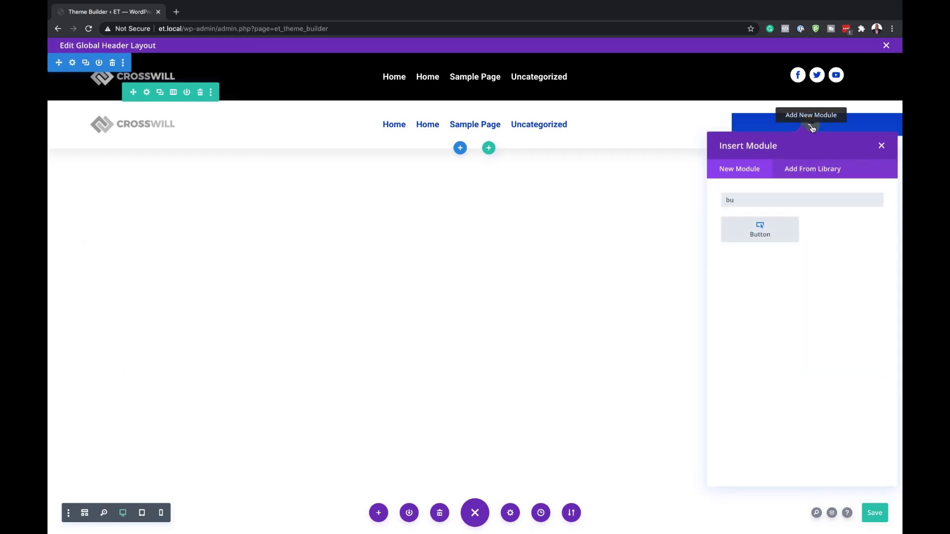
left_click(786, 227)
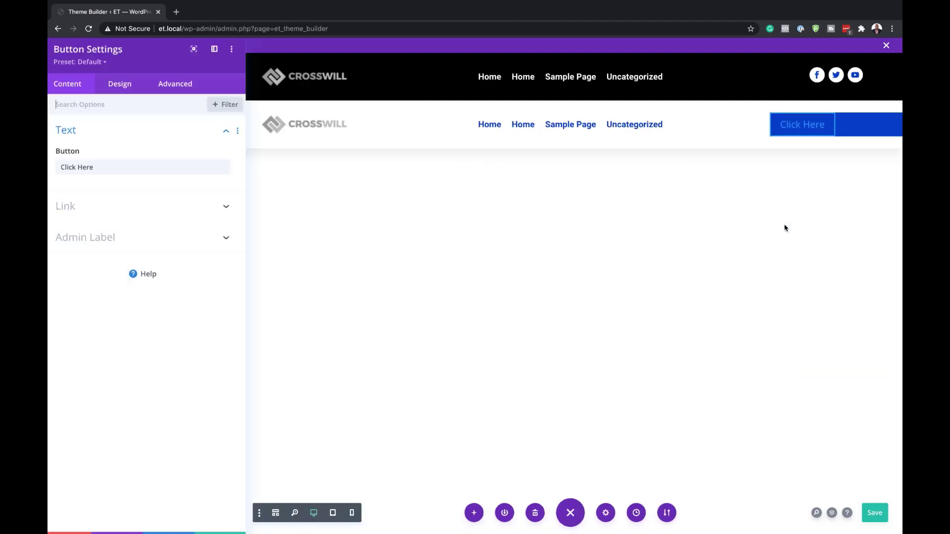
triple_click(119, 176)
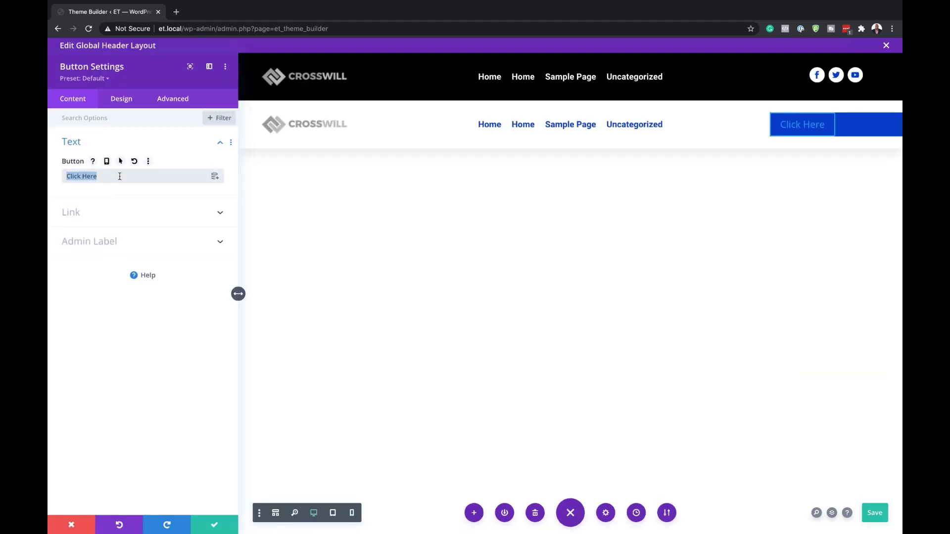
type("Get")
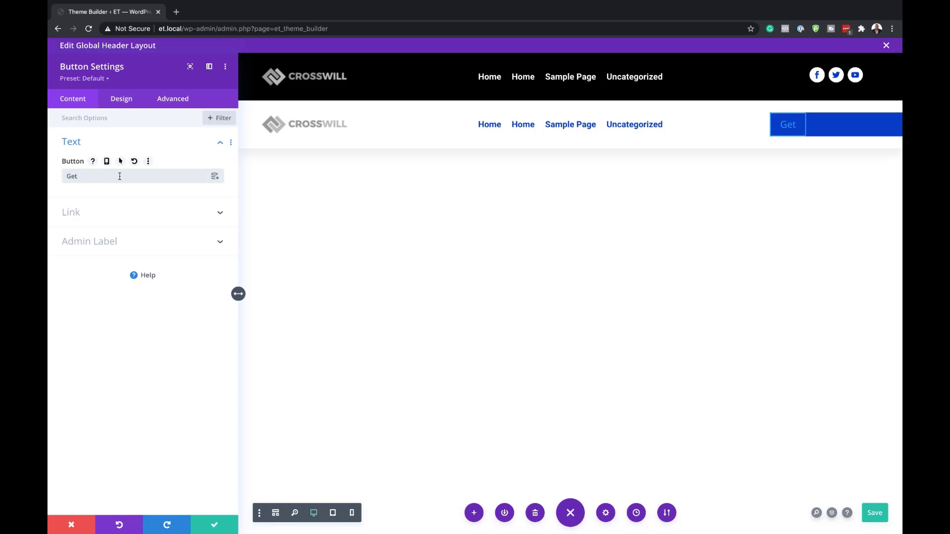
type(" a Quote")
- Center the Get a Quote button's alignment and enable custom styles for the button
left_click(121, 98)
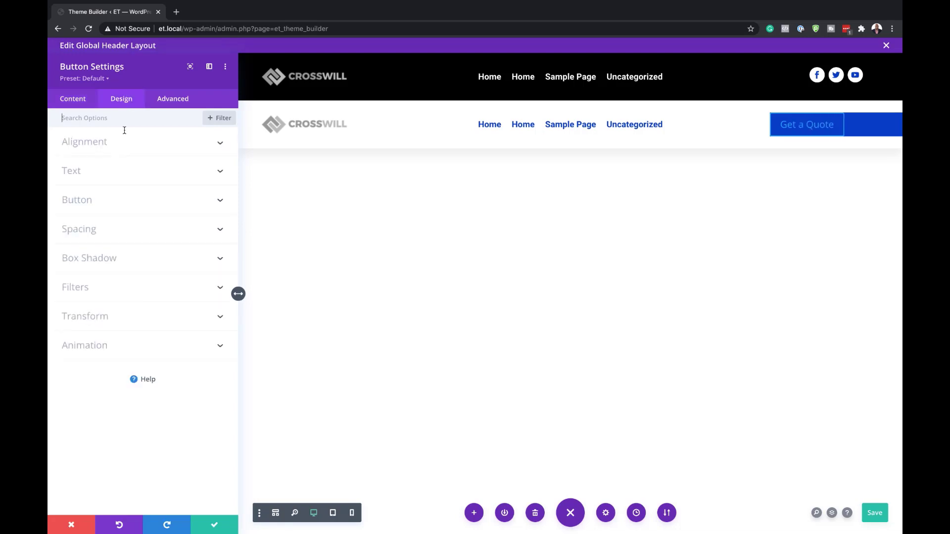
left_click(143, 176)
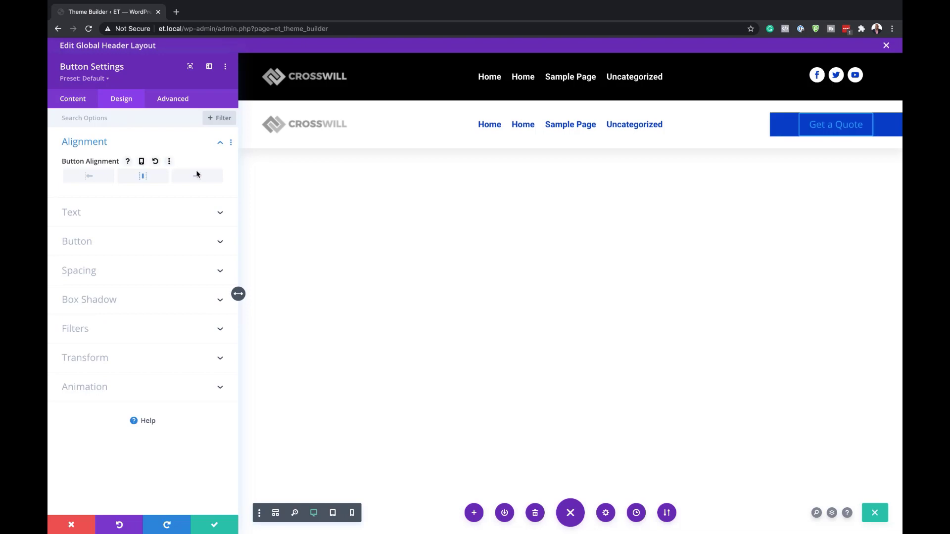
left_click(150, 243)
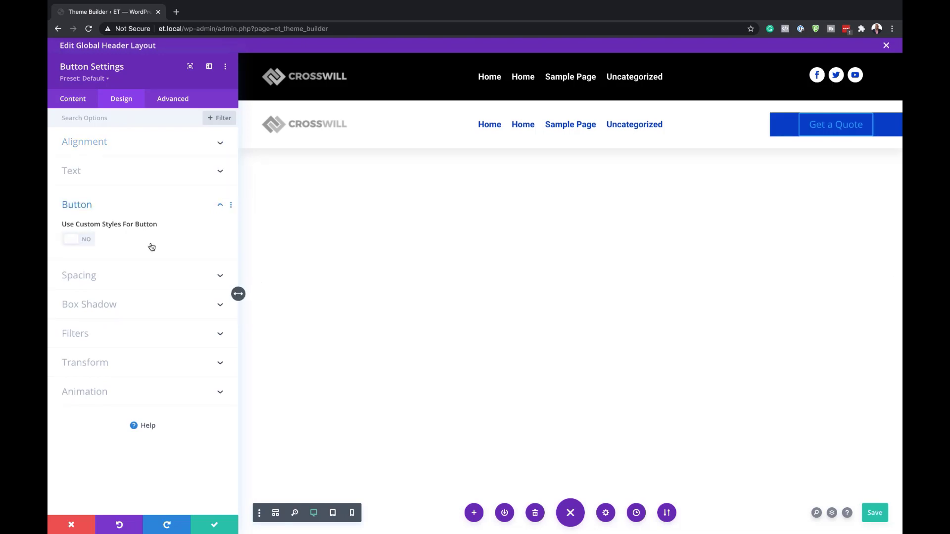
left_click(88, 241)
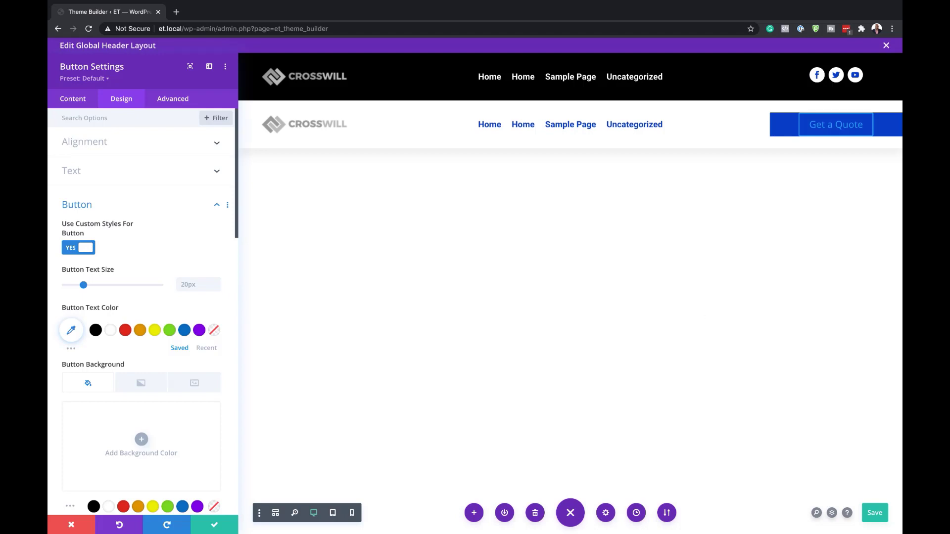
scroll(158, 358, "down", 1)
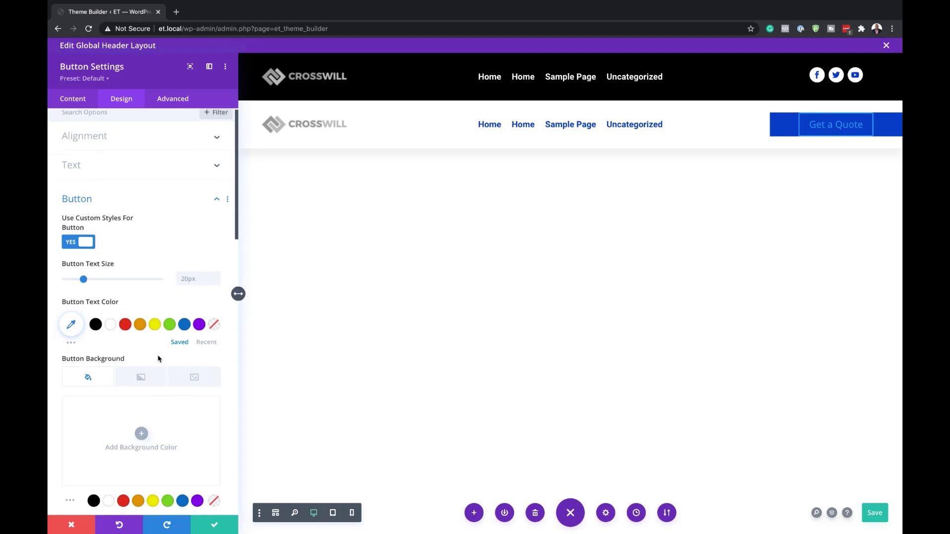
mouse_move(159, 357)
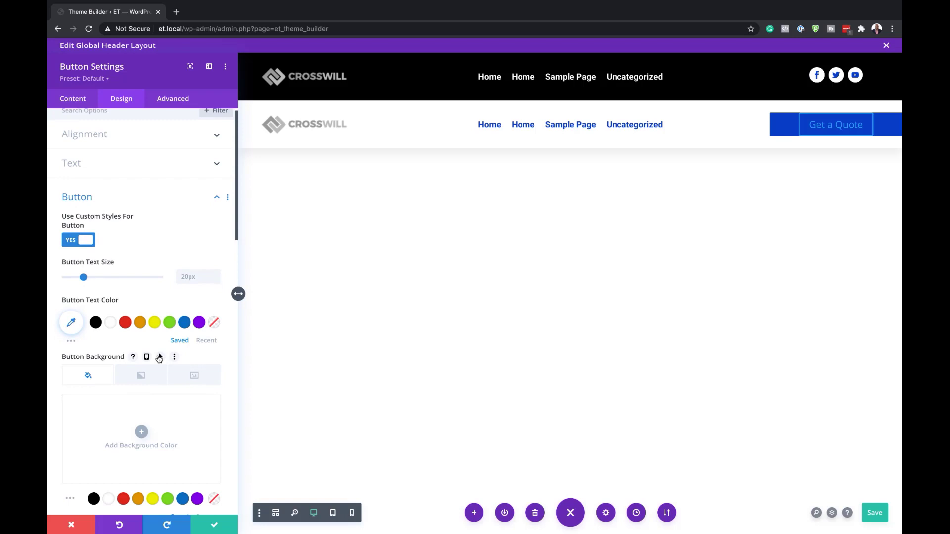
- Set the Get a Quote button's text color to white and its border width to 0px
left_click(110, 324)
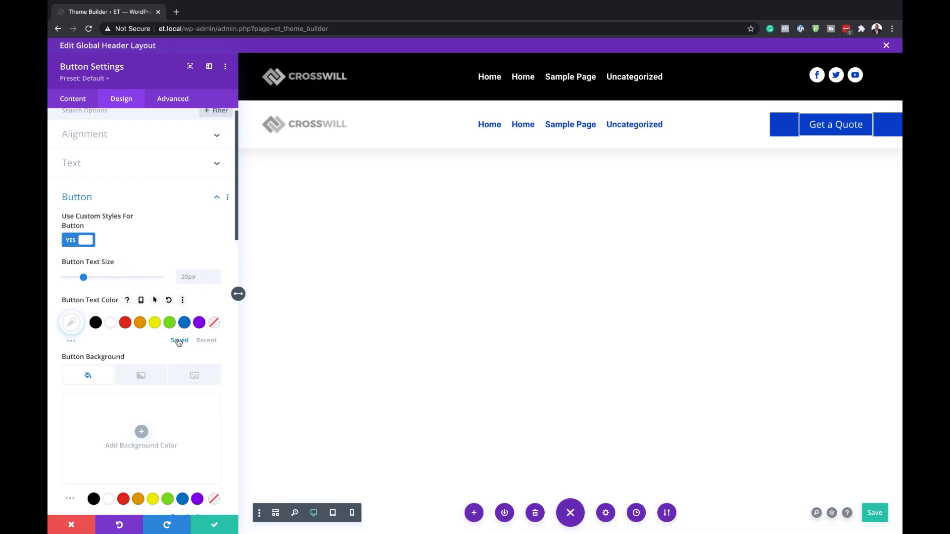
scroll(179, 342, "down", 1)
scroll(179, 342, "down", 5)
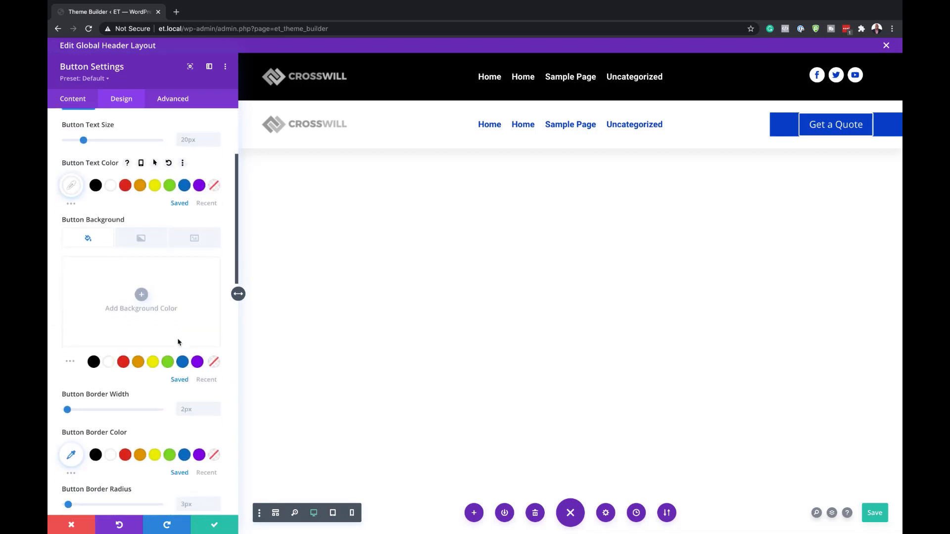
left_click_drag(67, 410, 54, 413)
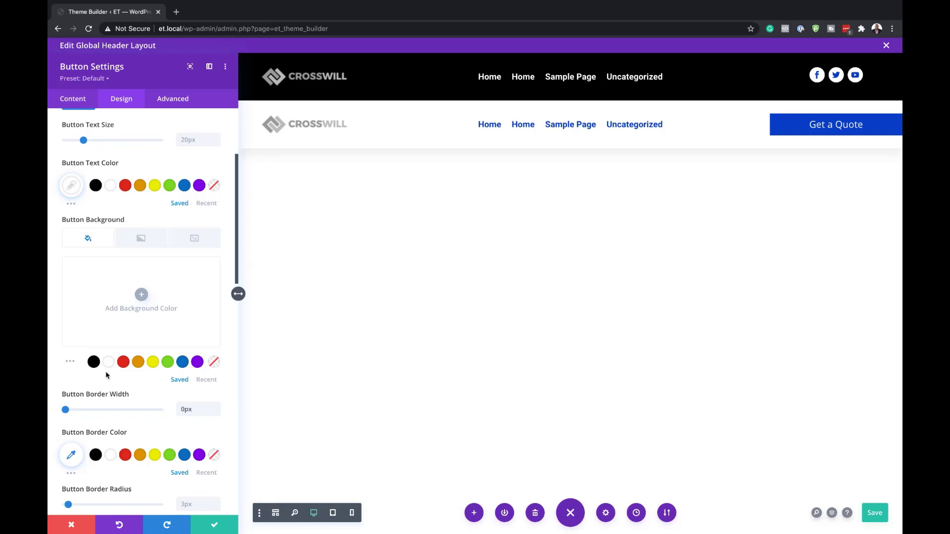
- Set the Get a Quote button's font to Roboto with a Bold font weight
scroll(110, 376, "down", 4)
scroll(110, 376, "down", 6)
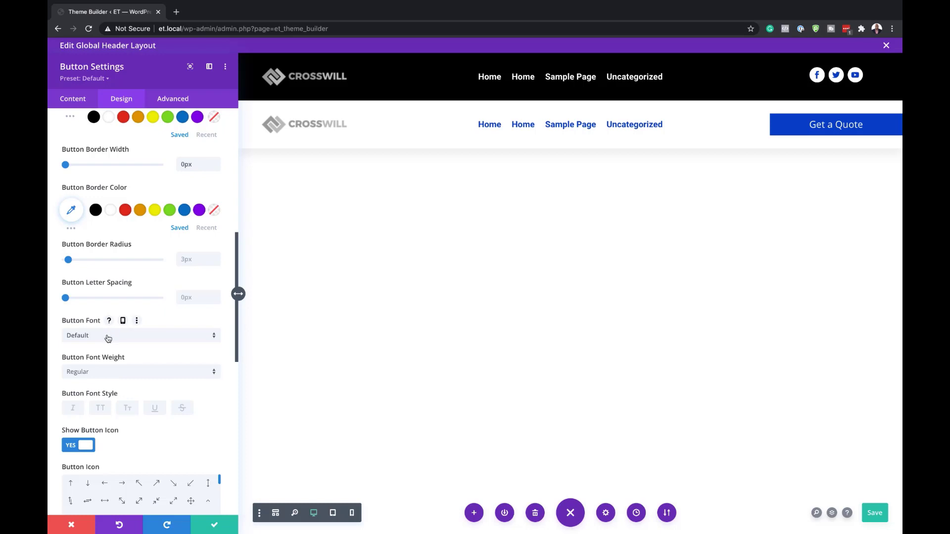
left_click(108, 336)
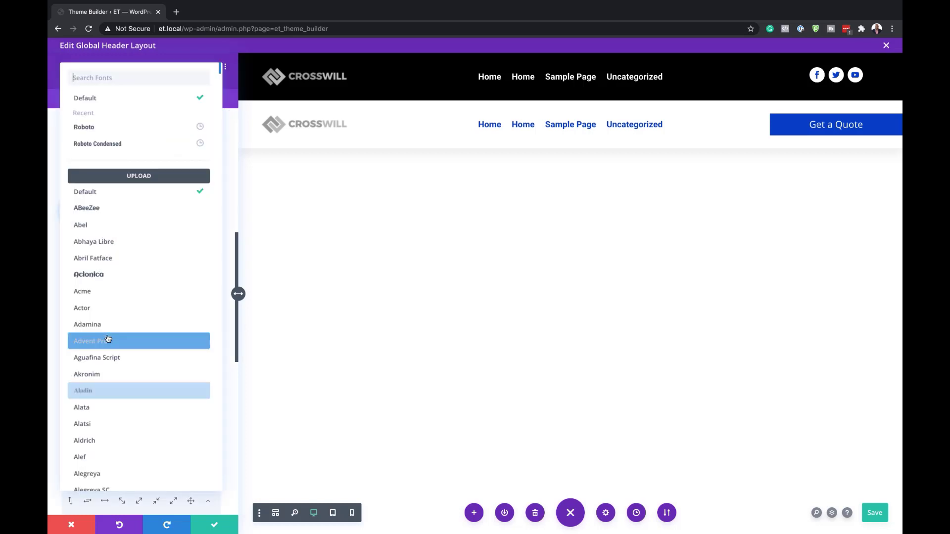
left_click(142, 132)
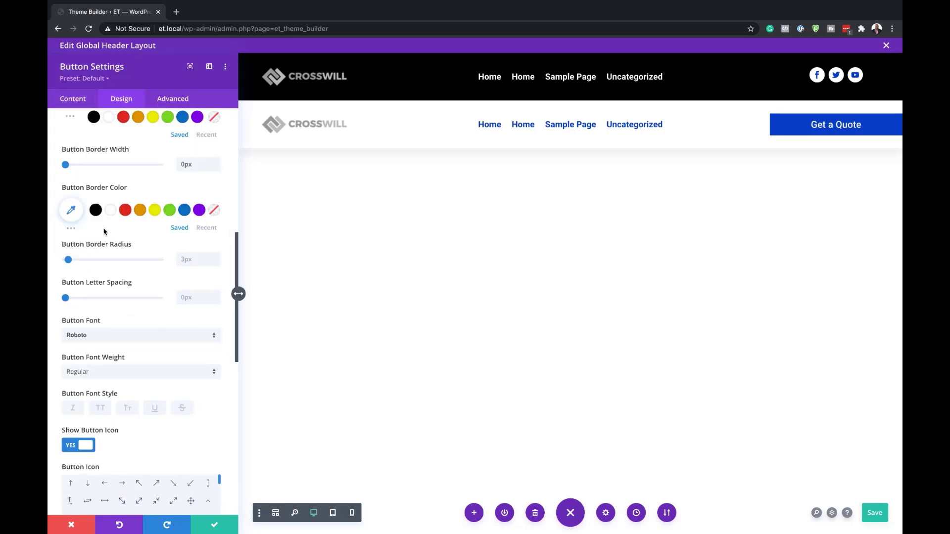
left_click(130, 371)
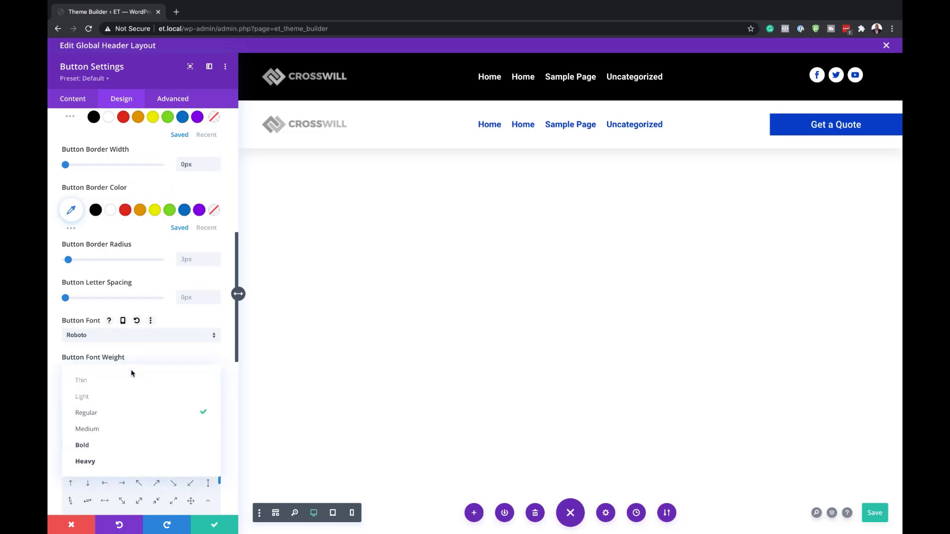
left_click(131, 446)
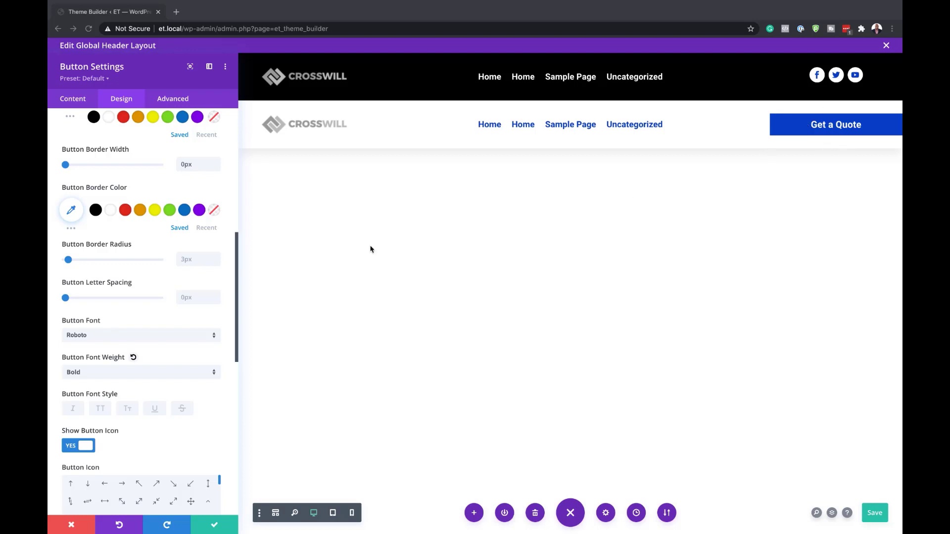
- Give the Get a Quote button 33px linked top and bottom padding and save the module settings
scroll(146, 310, "down", 2)
scroll(146, 311, "down", 10)
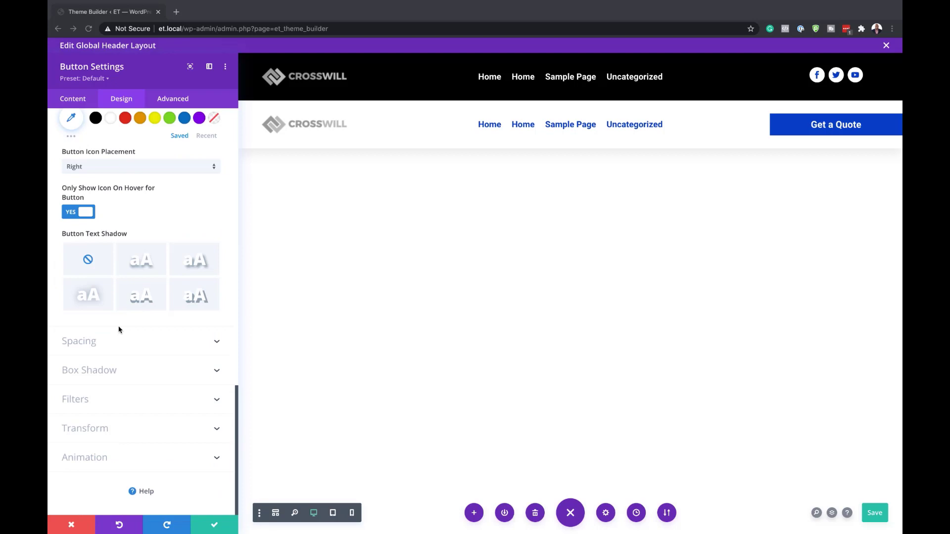
left_click(91, 341)
left_click(77, 319)
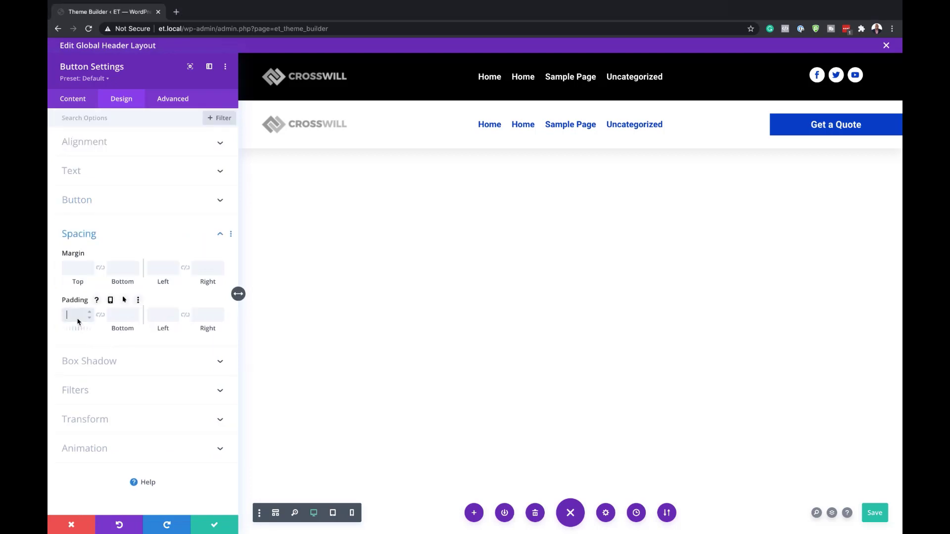
type("33px")
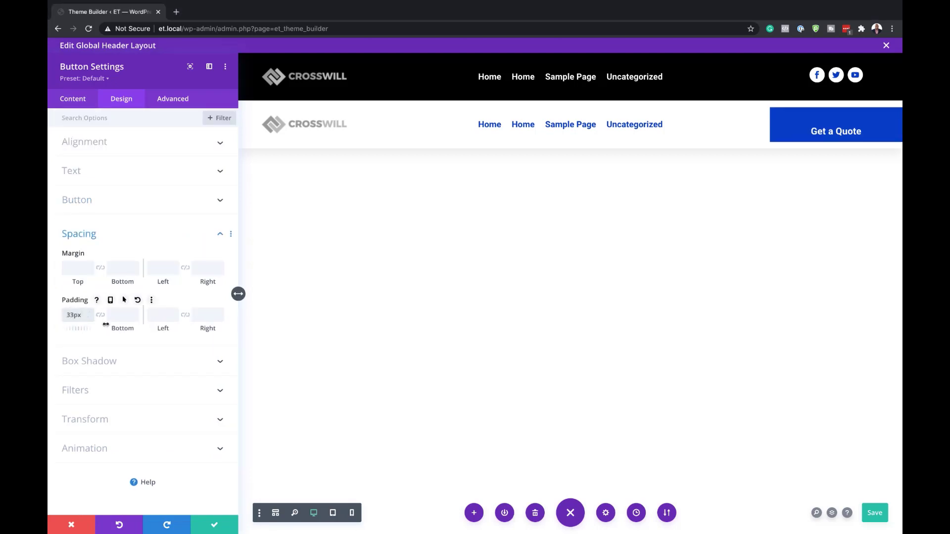
left_click(101, 316)
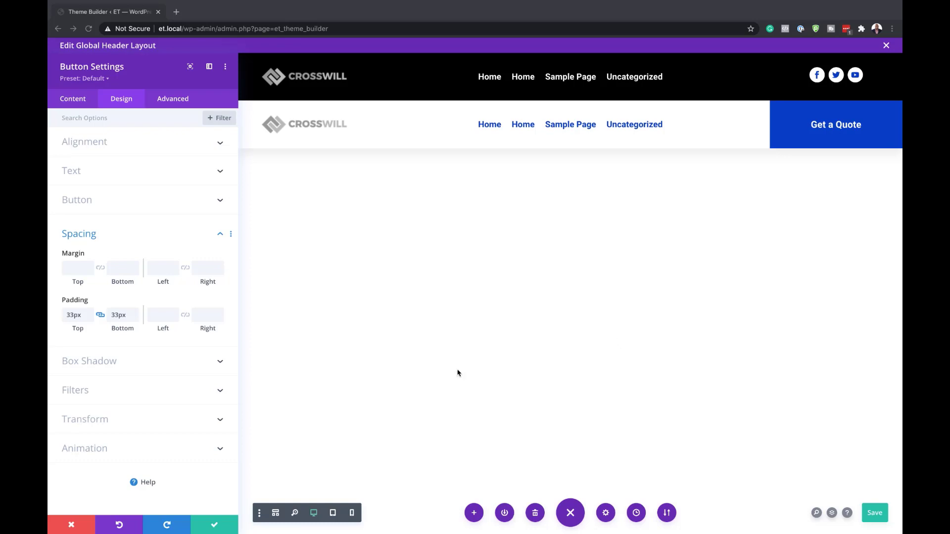
left_click(217, 528)
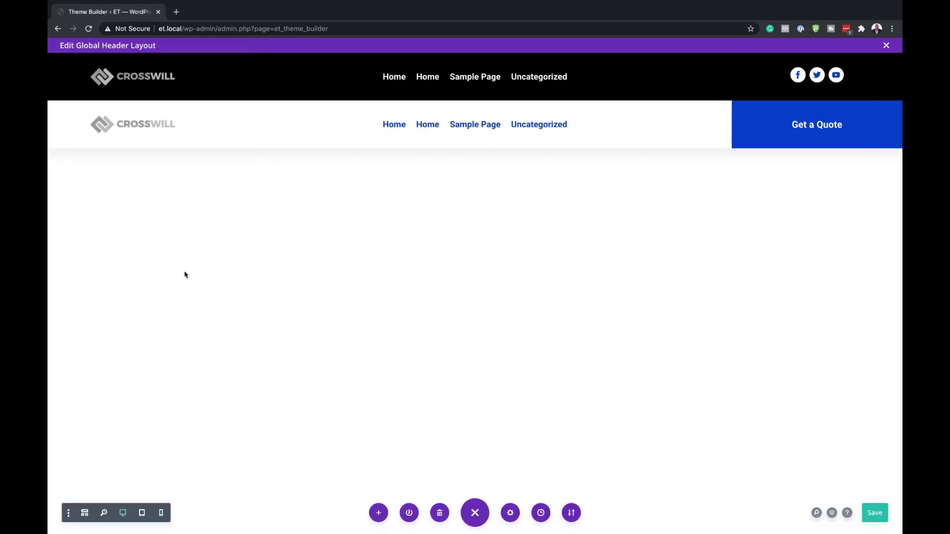
- Assign the CSS class "header-section" to the header section and save the section settings
mouse_move(73, 64)
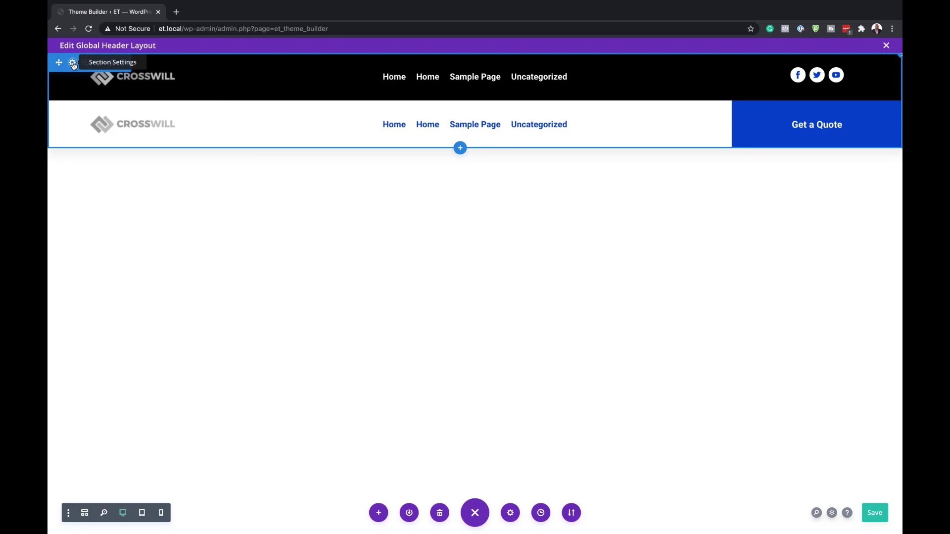
left_click(73, 65)
left_click(179, 100)
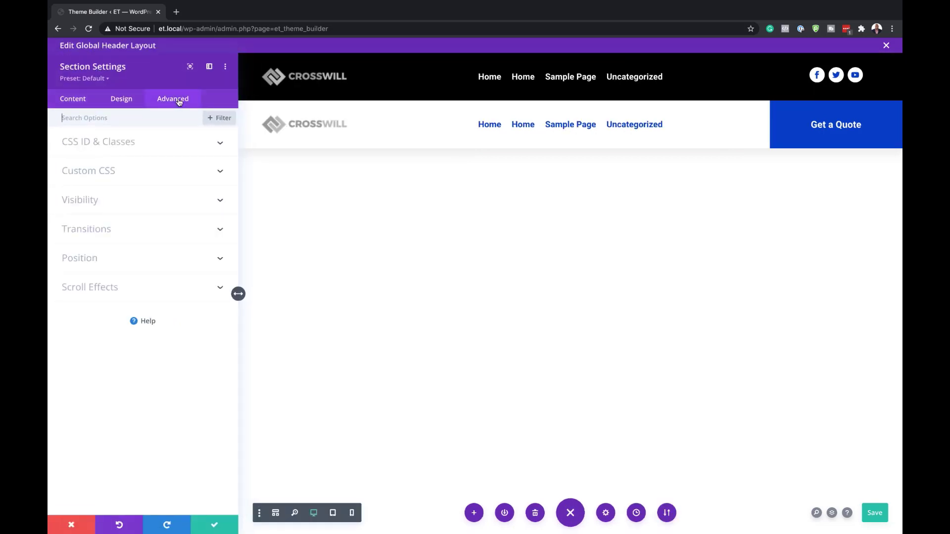
left_click(156, 142)
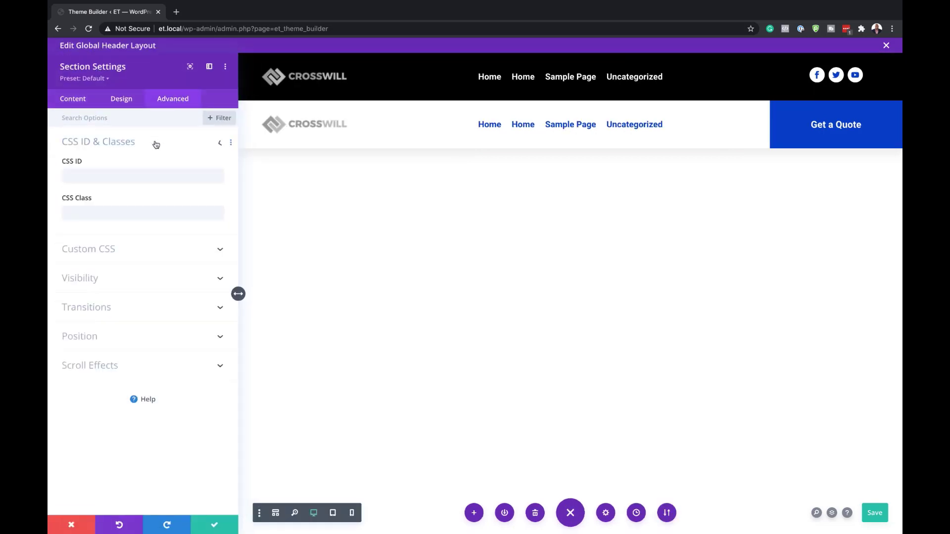
left_click(135, 213)
type("header-section")
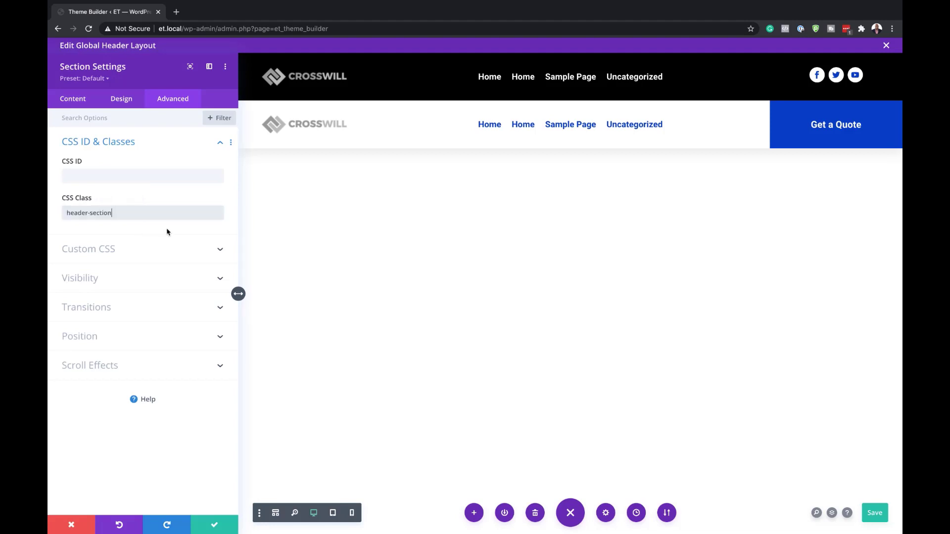
left_click(214, 528)
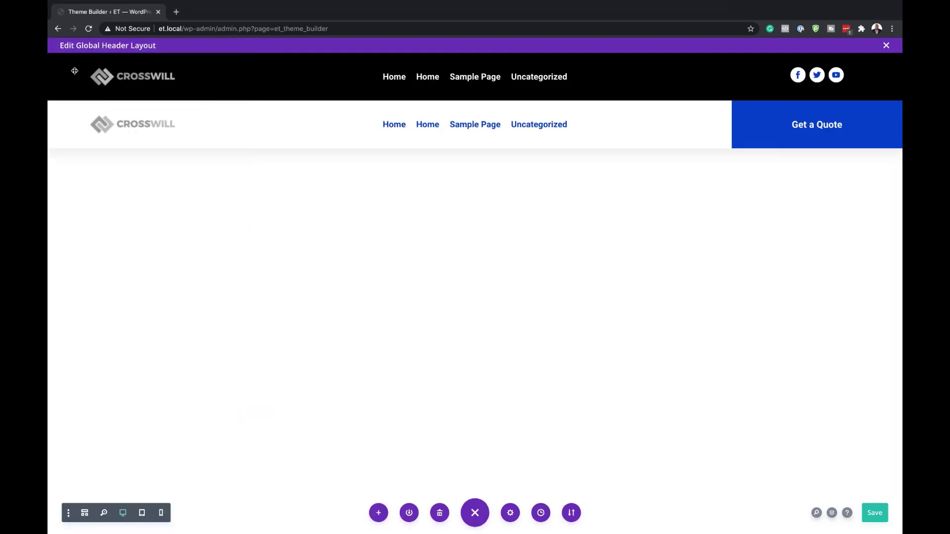
- Assign the CSS class "header-1" to the first row and save the row settings
mouse_move(148, 66)
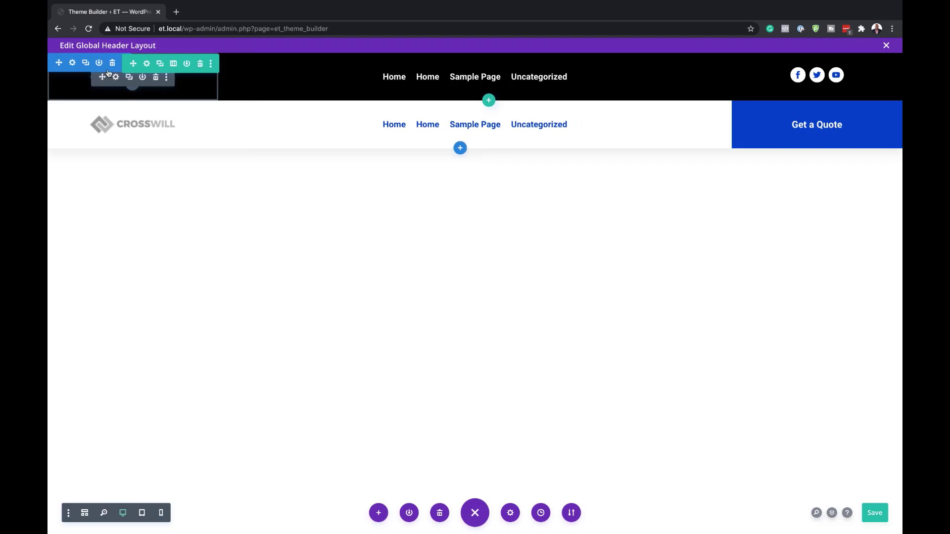
left_click(148, 66)
left_click(172, 99)
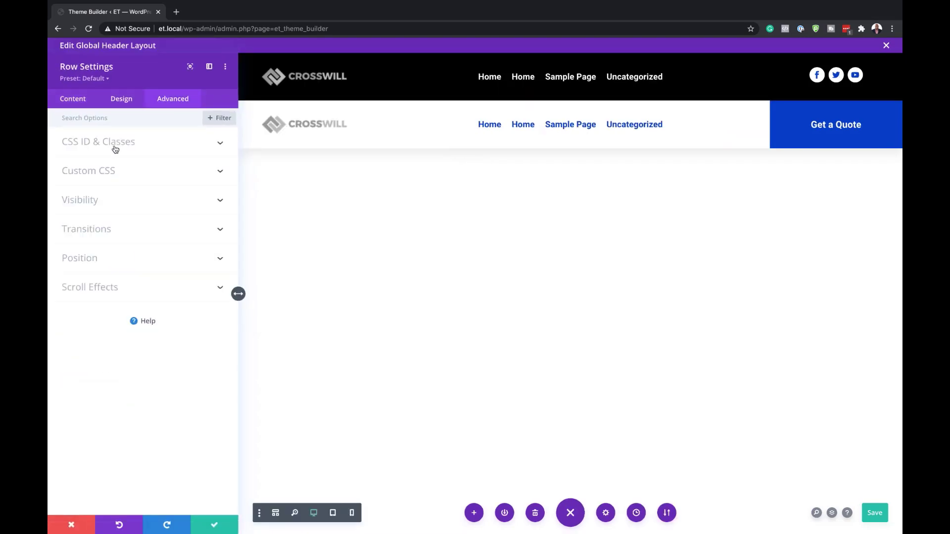
left_click(114, 143)
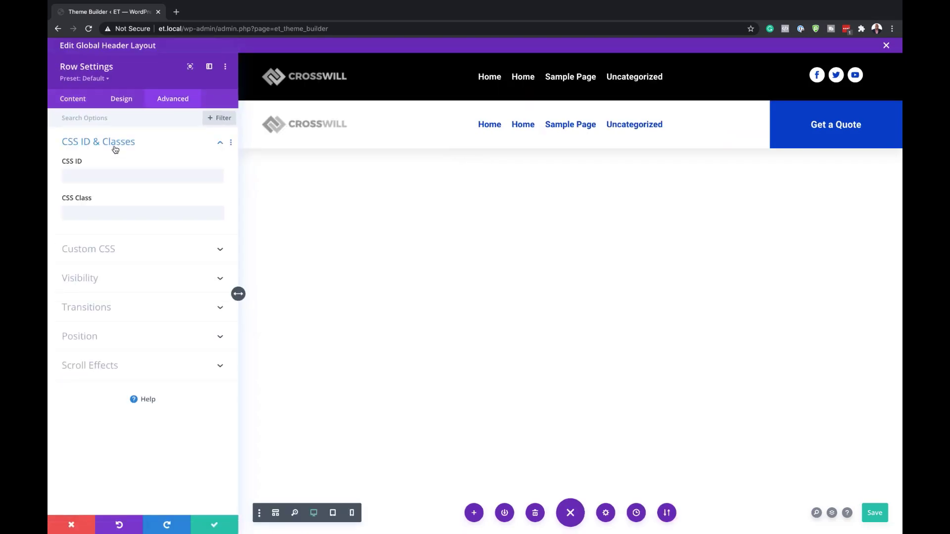
left_click(108, 214)
type("header-1")
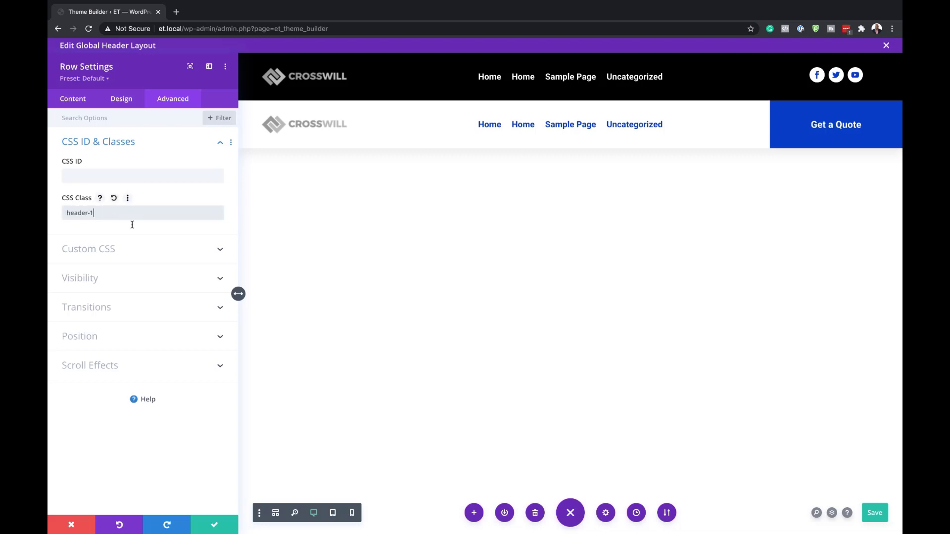
left_click(216, 526)
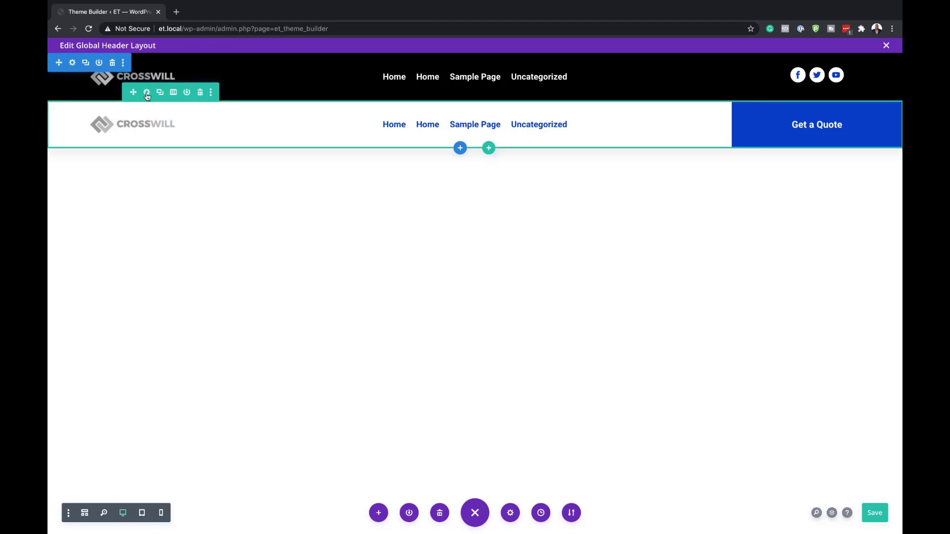
- Assign the CSS class "header-2" to the second row and save the row settings
left_click(147, 94)
left_click(173, 99)
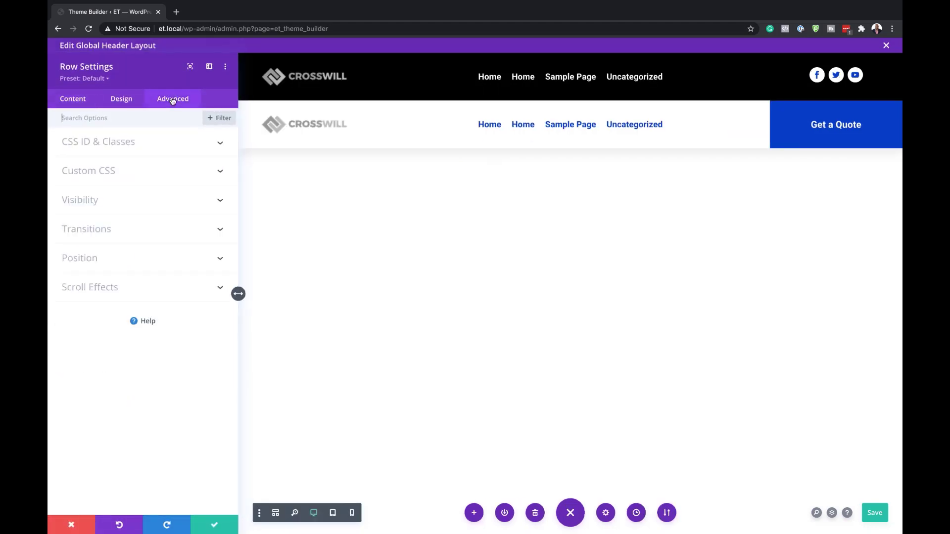
left_click(115, 142)
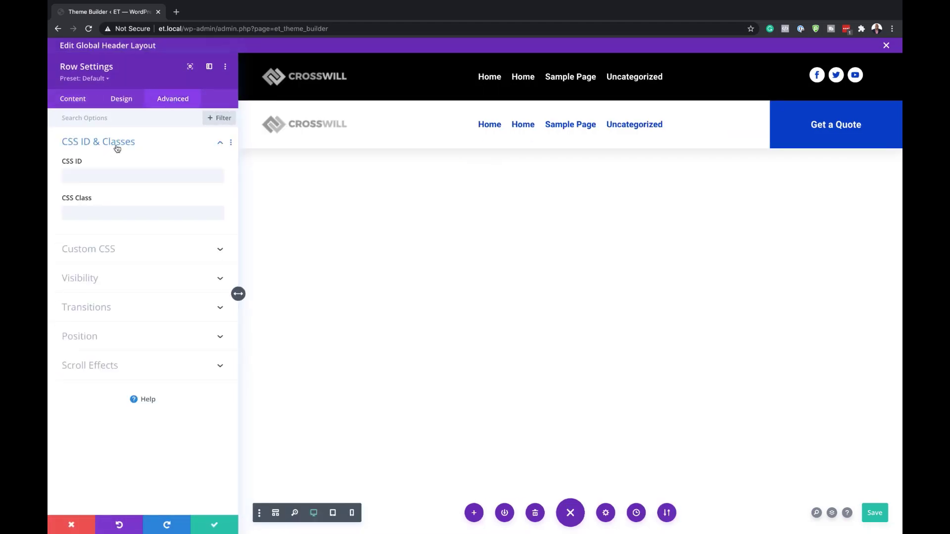
left_click(114, 210)
type("header-2")
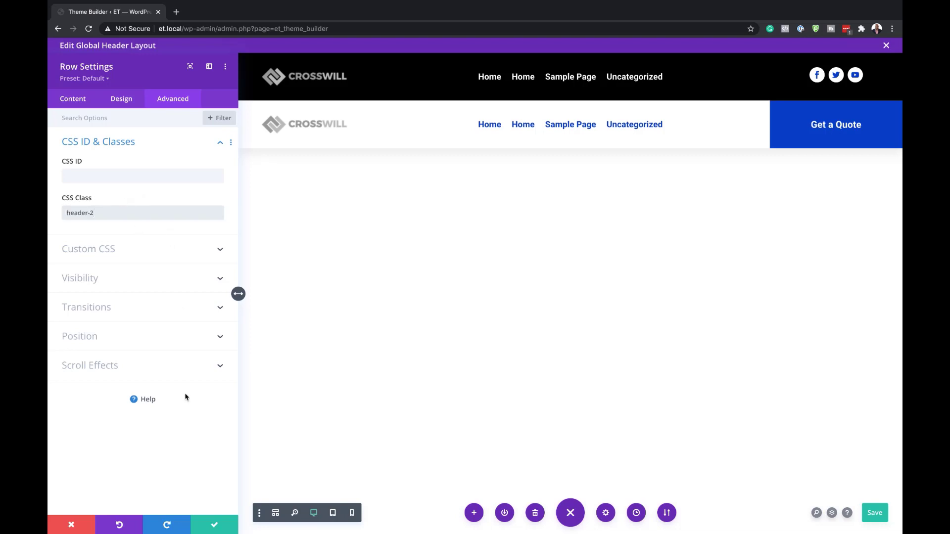
left_click(214, 526)
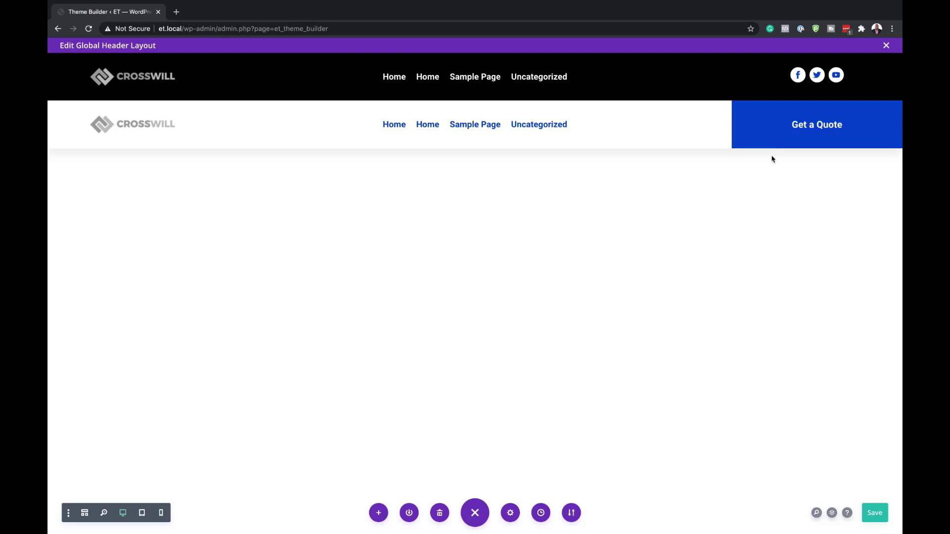
- Add a Code module below the Get a Quote button containing the jQuery that swaps header-1 and header-2 at scroll positions 400 and 0
mouse_move(812, 127)
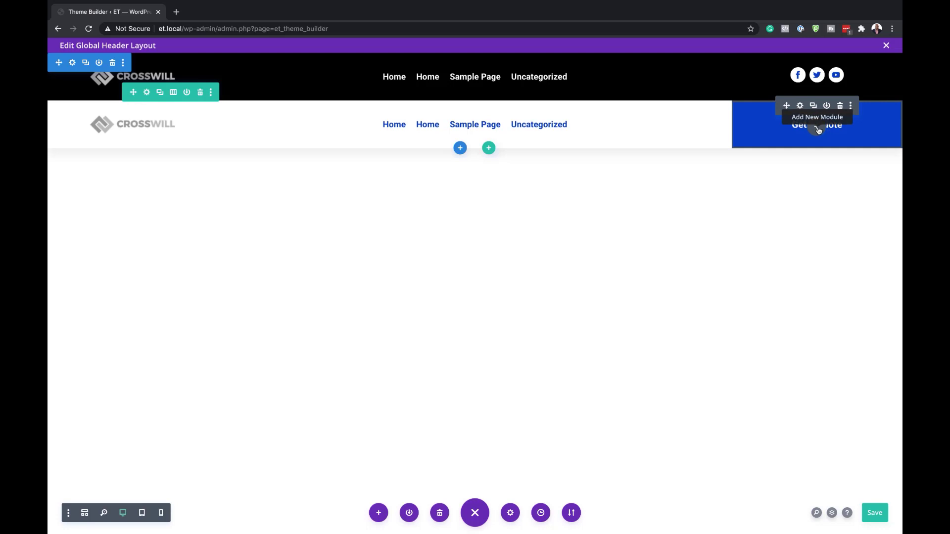
left_click(817, 128)
type("code")
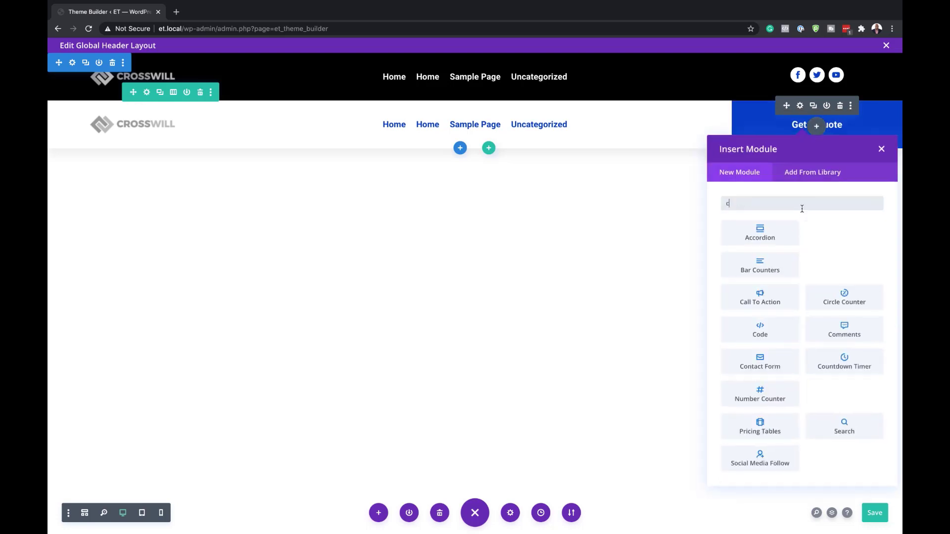
left_click(776, 238)
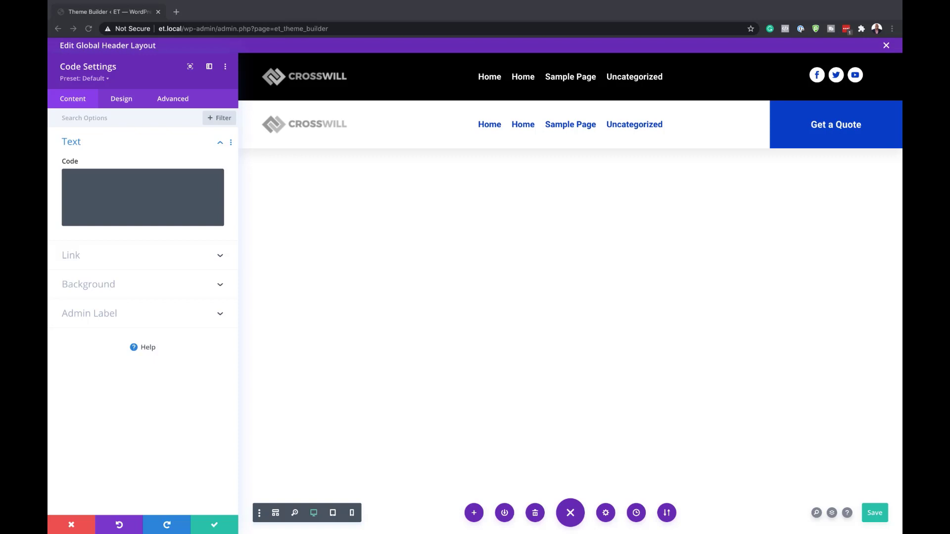
left_click(158, 193)
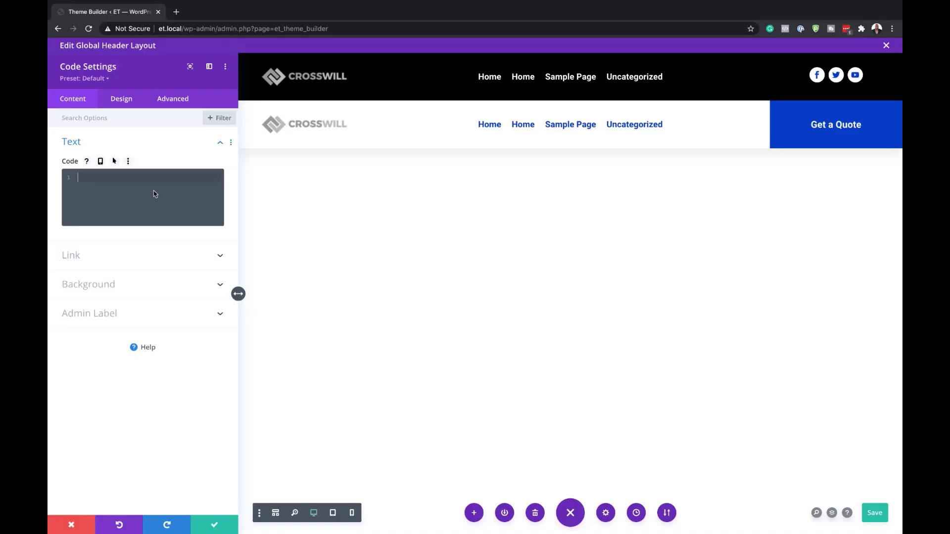
type("jQuery(function($){  var firstHeader = $('.header-1'); var secondHeader = $('.header-2'); var headerSection = $('.header-section');  headerSection.wrap('<div class=\"header-placeholder\"></div>'); var headerWrap = $('.header-placeholder');  var headerHeight = firstHeader.outerHeight(); headerWrap.css('height', headerHeight);   secondHeader.hide();  $(window).scroll(function() {      var topPosition = $(window).scrollTop();      if (topPosition >= 400) {           firstHeader.slideUp();           secondHeader.slideDown();     }      if (topPosition == 0) {           secondHeader.slideUp();           firstHeader.slideDown();     }  }); });")
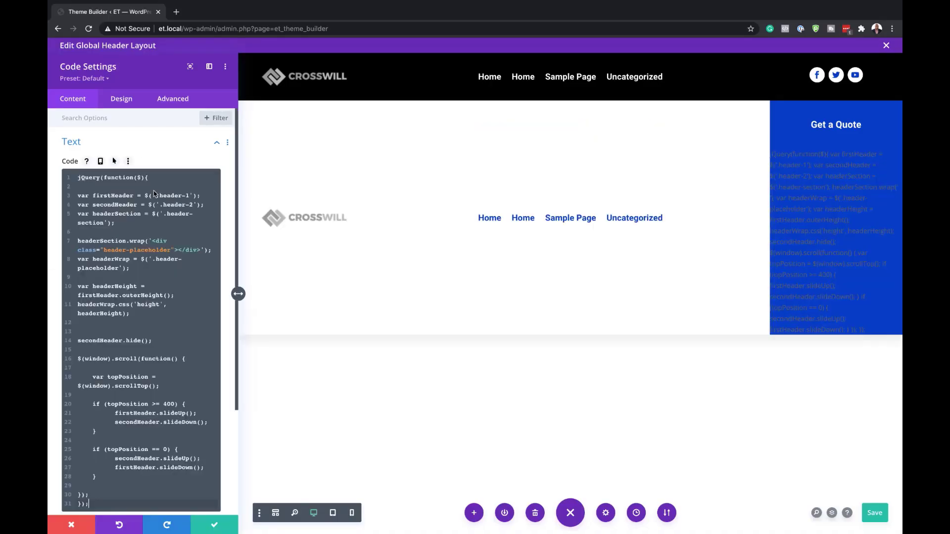
- Add an opening <script> tag on its own line above the jQuery code, without a closing tag beside it
left_click(78, 177)
key("Return")
key("Up")
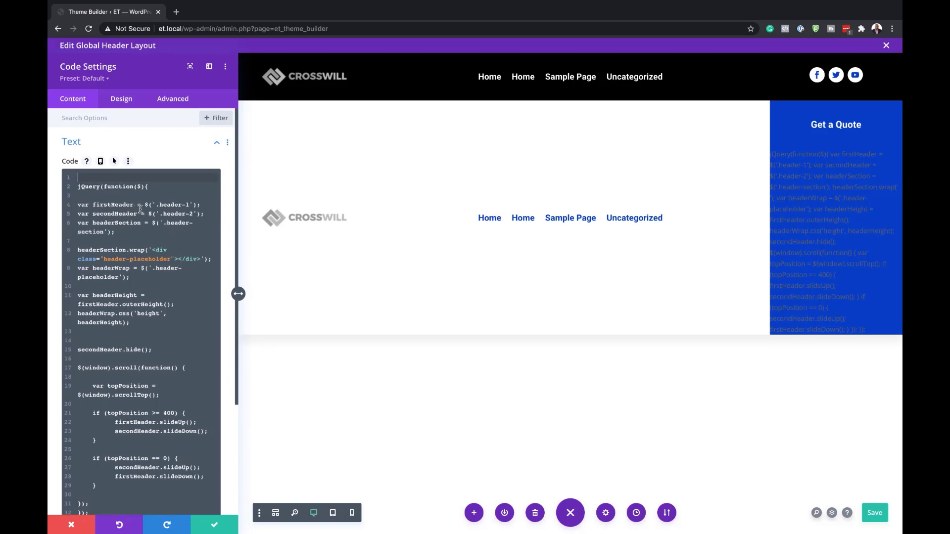
type("<")
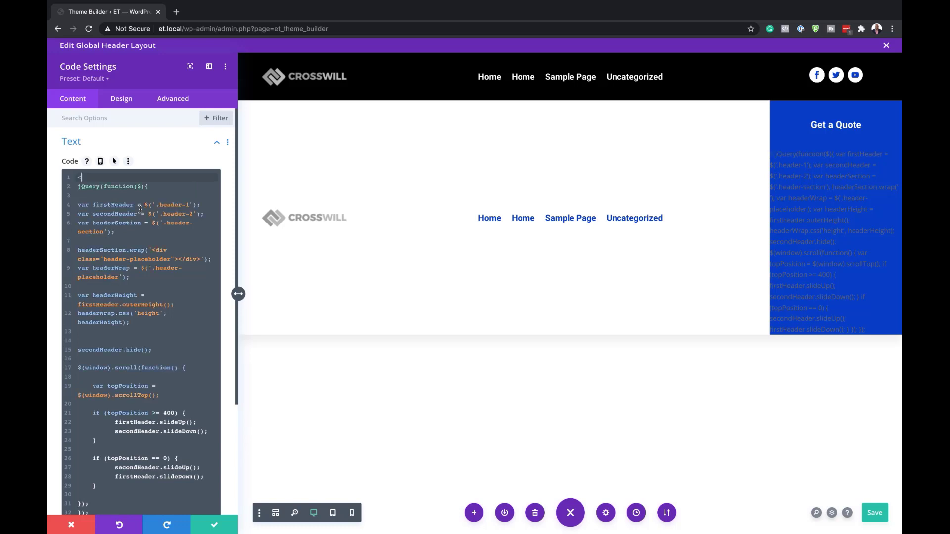
type("scrip")
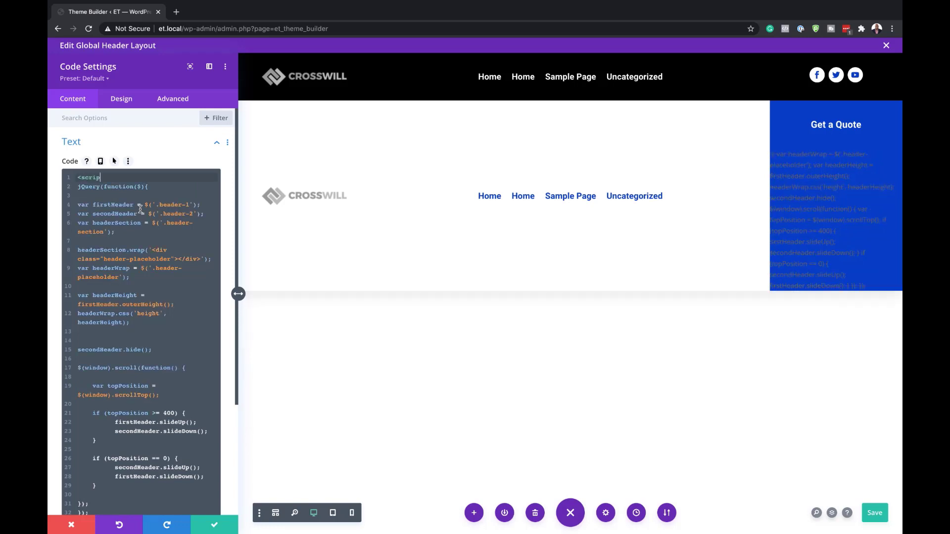
type("t")
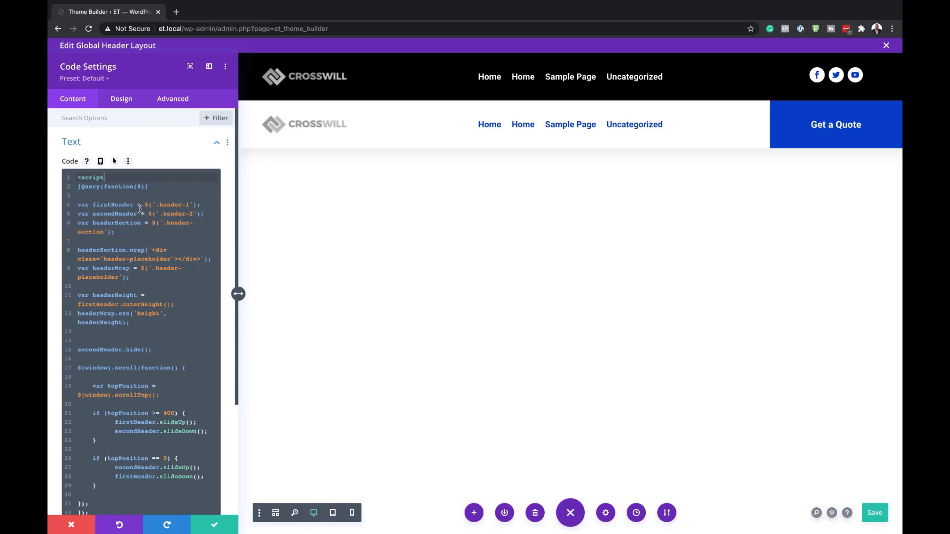
type("></script>")
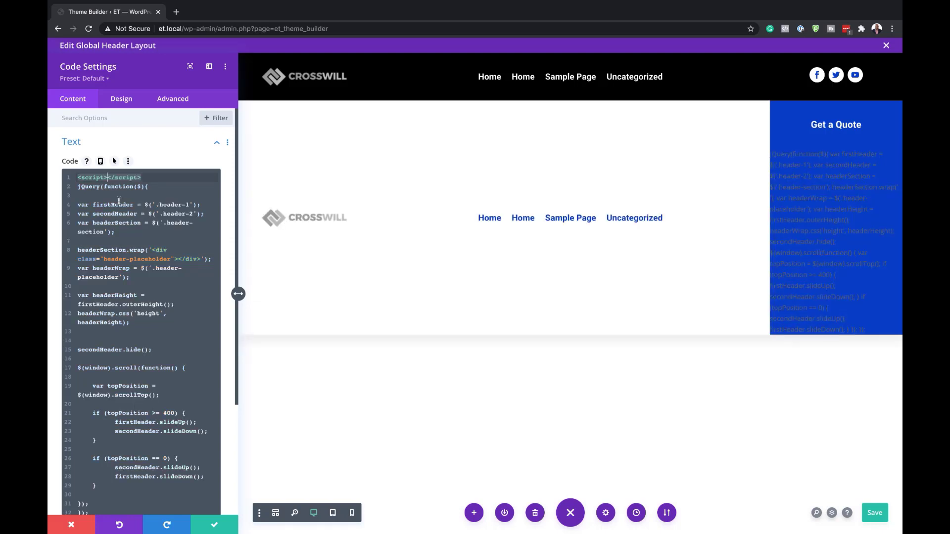
left_click_drag(109, 177, 149, 179)
key("BackSpace")
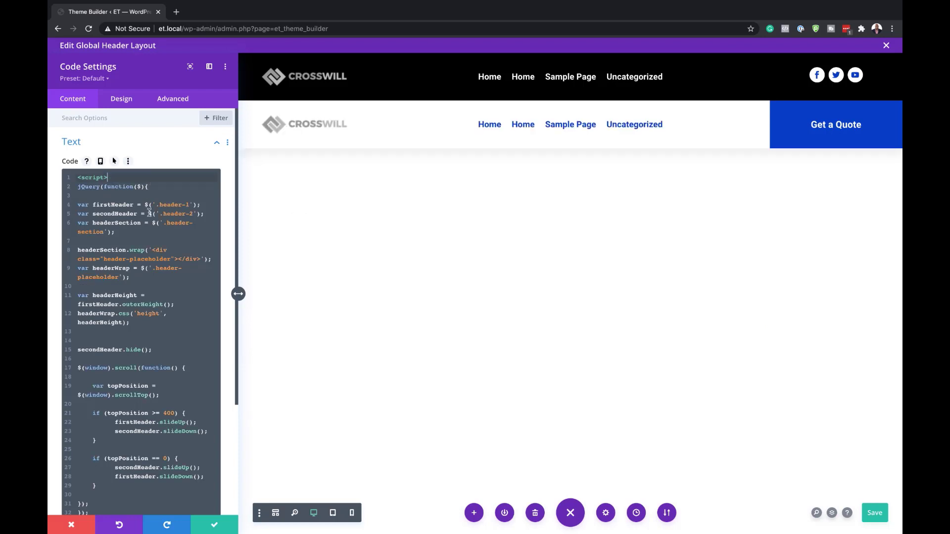
- Close the script with a </script> tag below the last line of the jQuery code
scroll(155, 262, "down", 3)
scroll(155, 263, "down", 1)
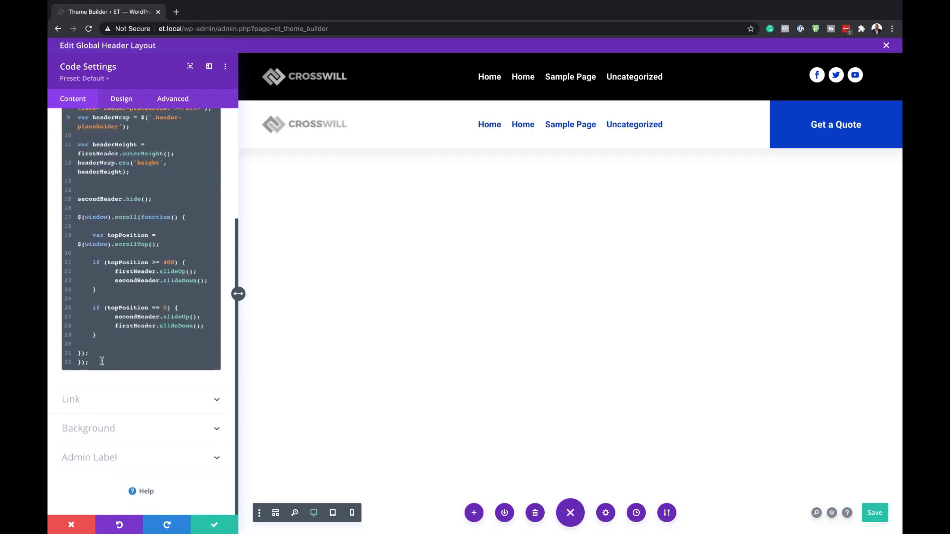
key("Return")
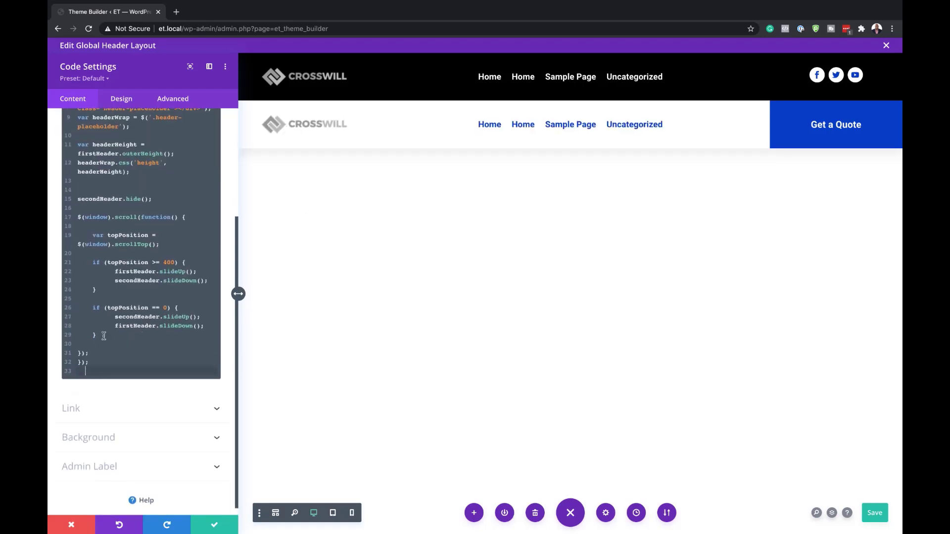
key("Return")
type("</script>")
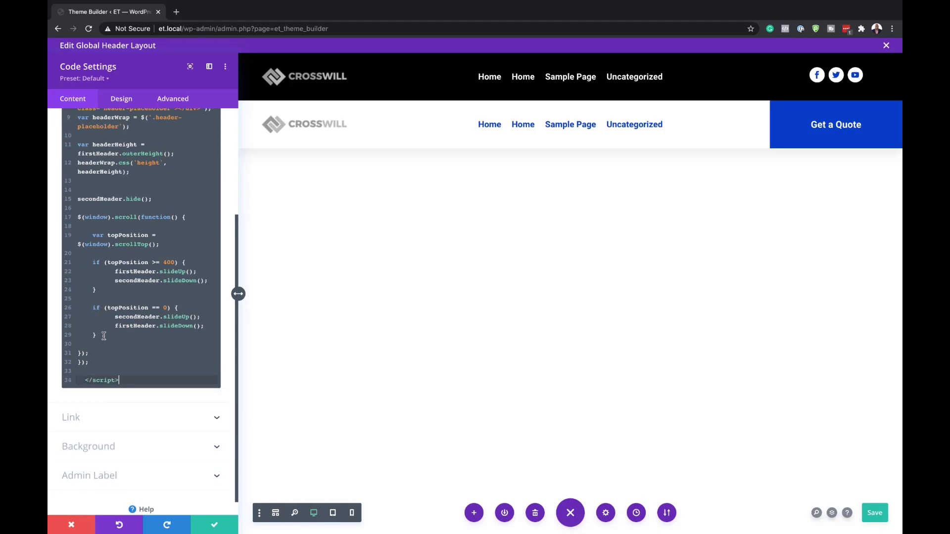
- Add an empty <style> block below the closing script tag, with blank lines between its opening and closing tags
left_click(129, 381)
key("Return")
key("Return")
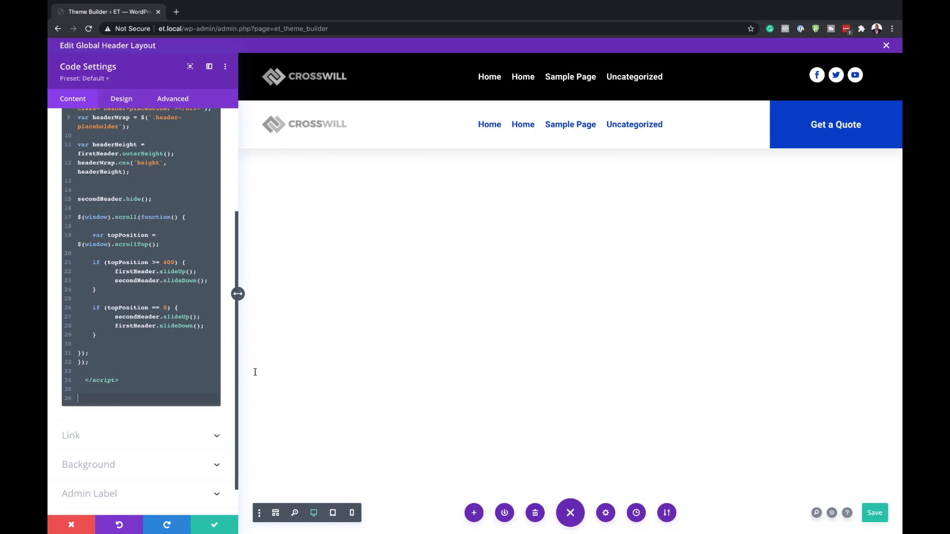
type("<")
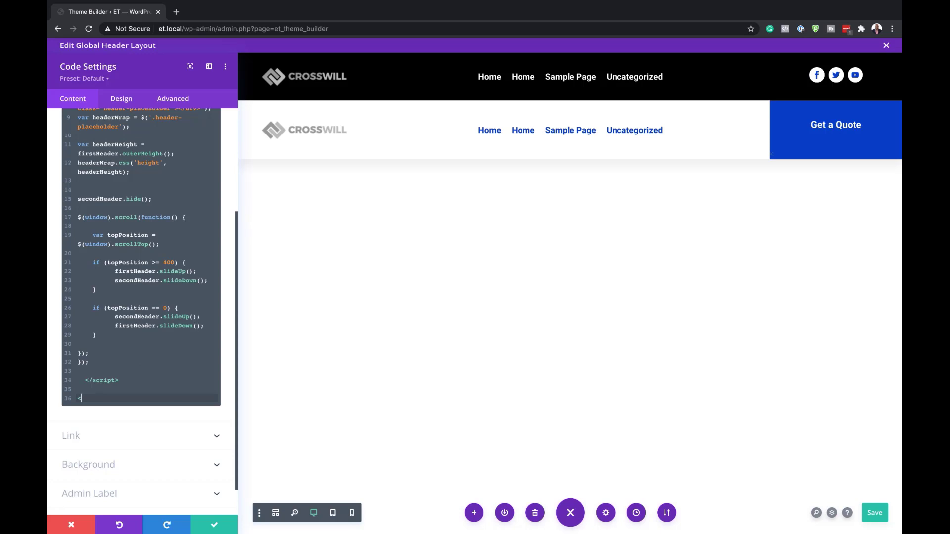
type("st")
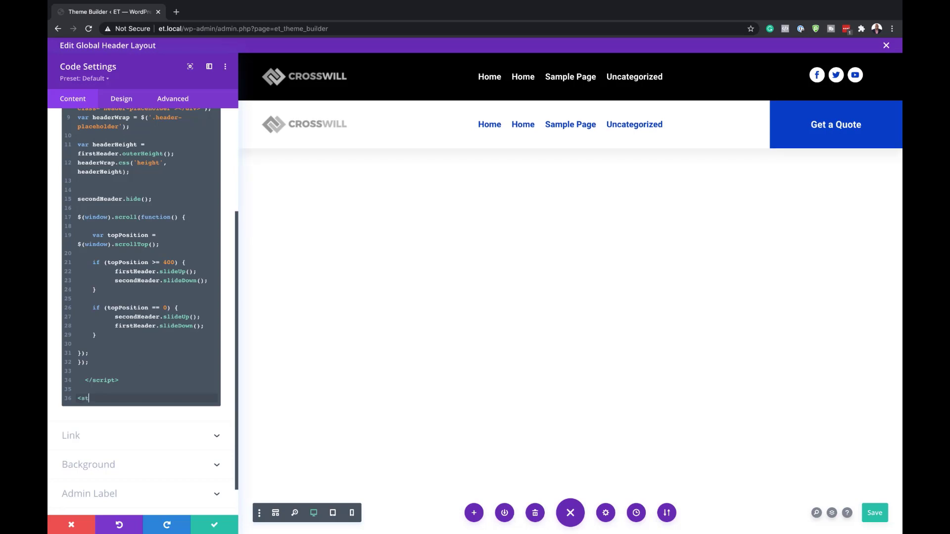
type("yle>")
key("Return")
key("Return")
key("Return")
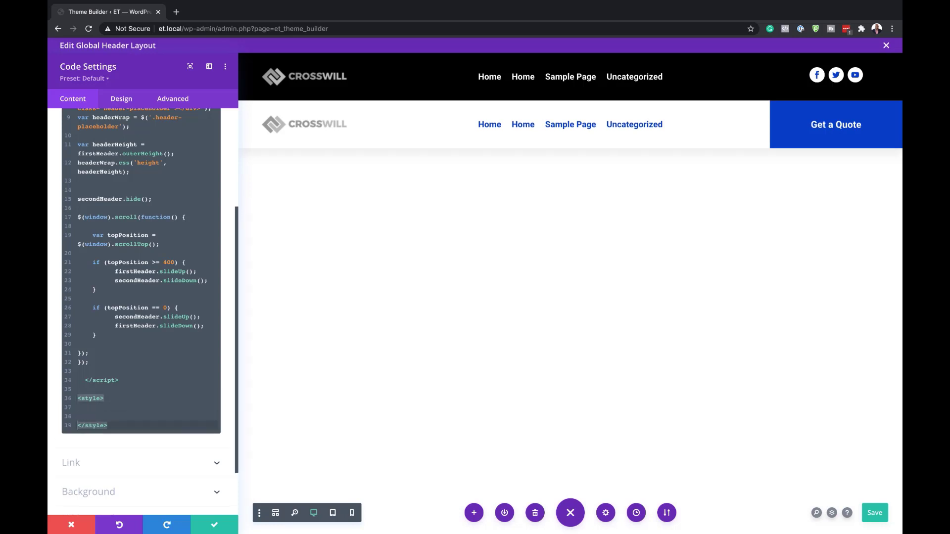
- Fill the style block with a .et_mobile_menu rule of margin-top 20px, width 300% and margin-left -100%, and save the Code module
left_click(114, 414)
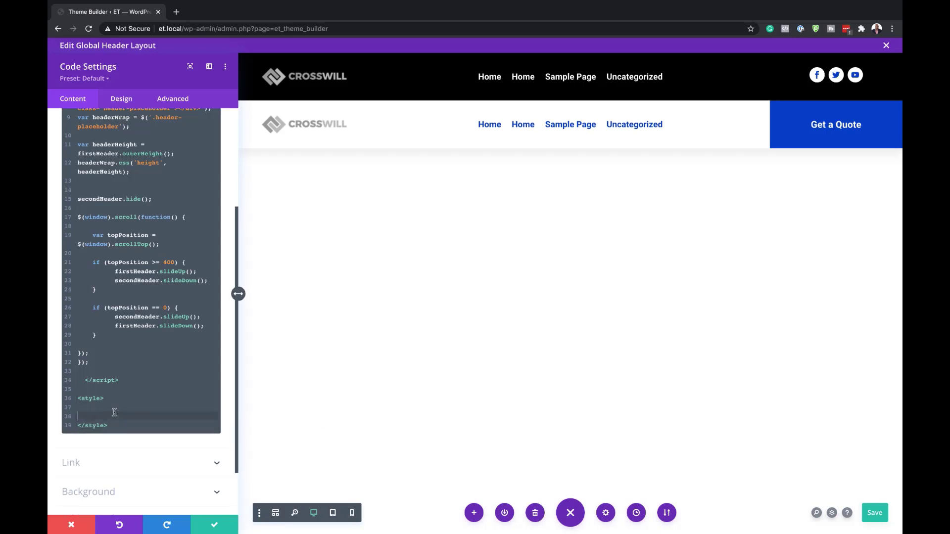
type(".et_mobile_menu { margin-top: 20px; width: 300%; margin-left: -100%; }")
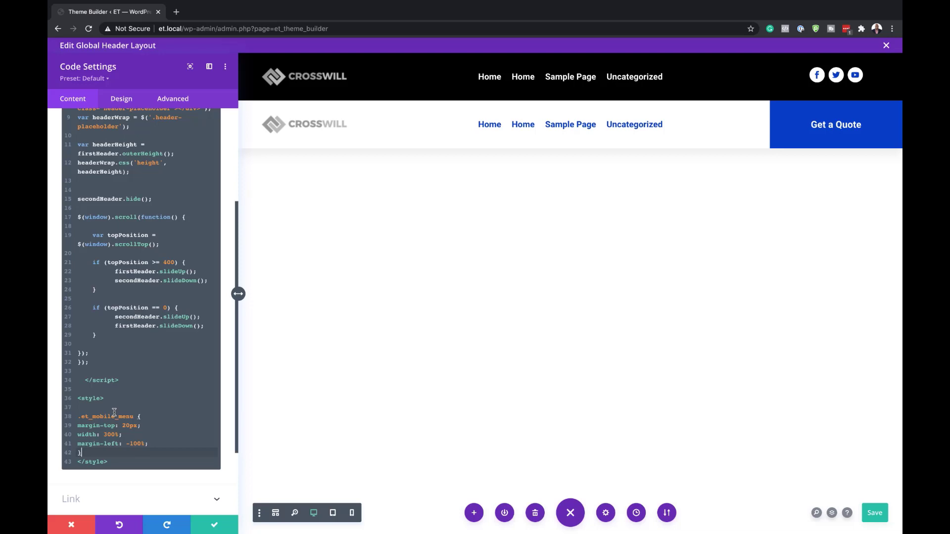
left_click(214, 526)
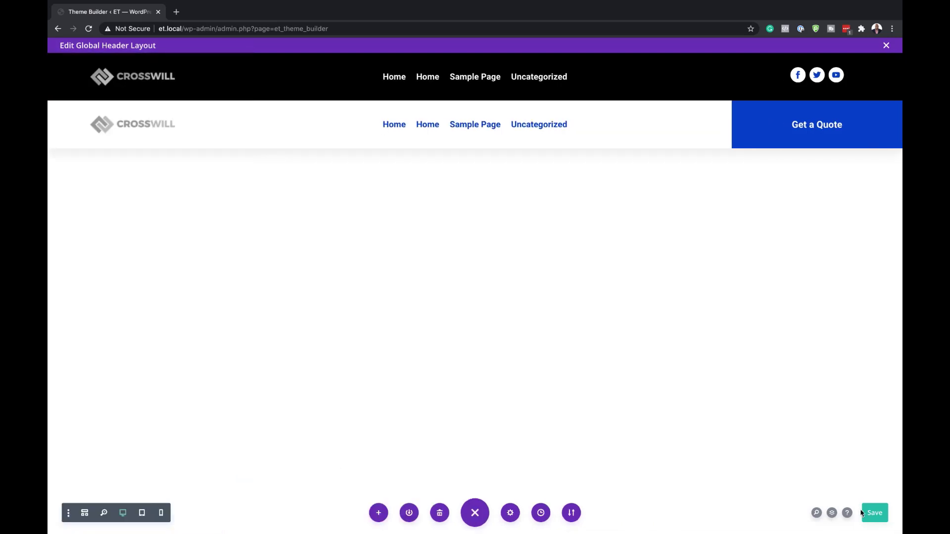
- Save the global header layout, close its editor, and save the Theme Builder changes
left_click(879, 516)
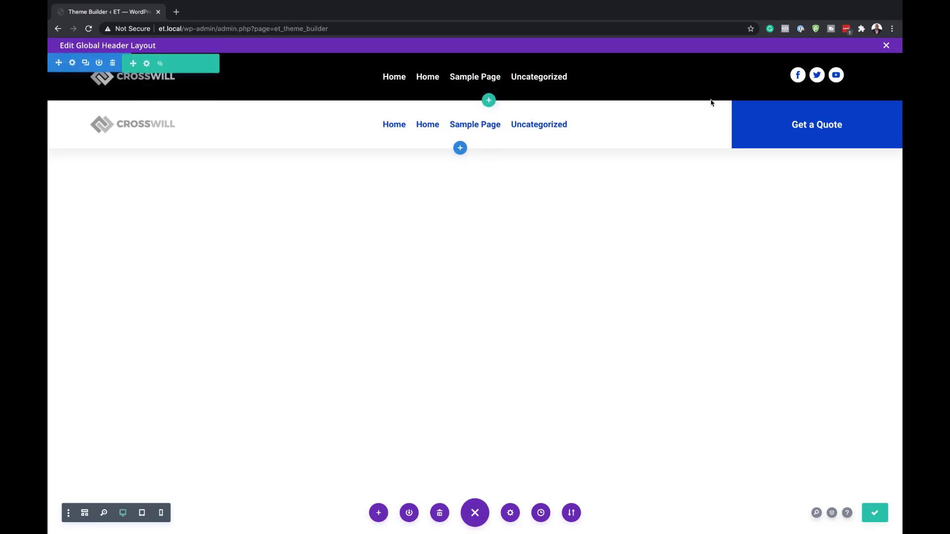
left_click(886, 46)
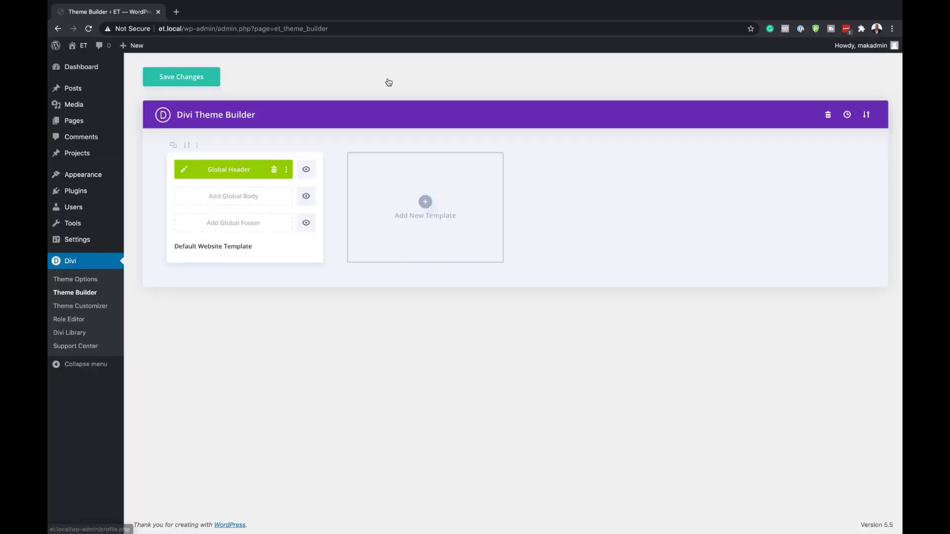
left_click(207, 83)
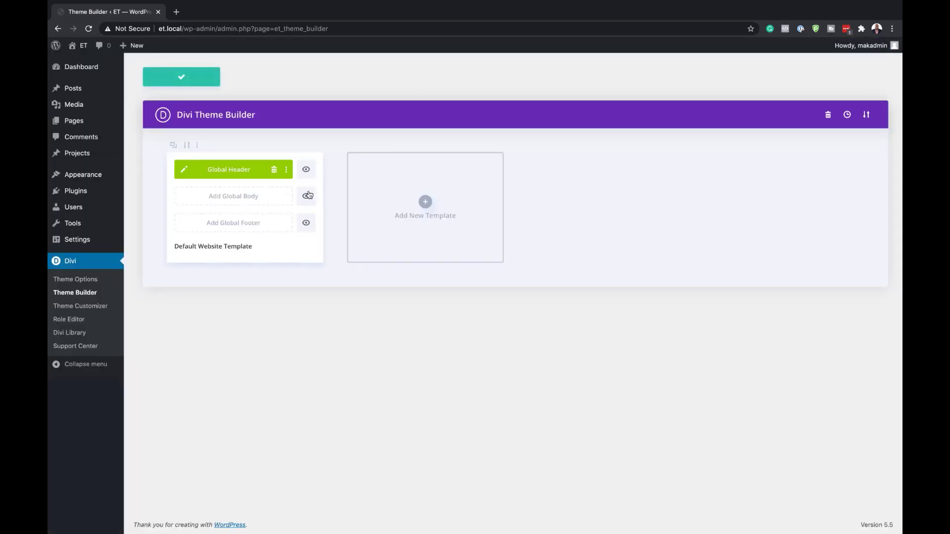
- Open the published Home page from the Pages list in a new browser tab and switch to it
mouse_move(87, 68)
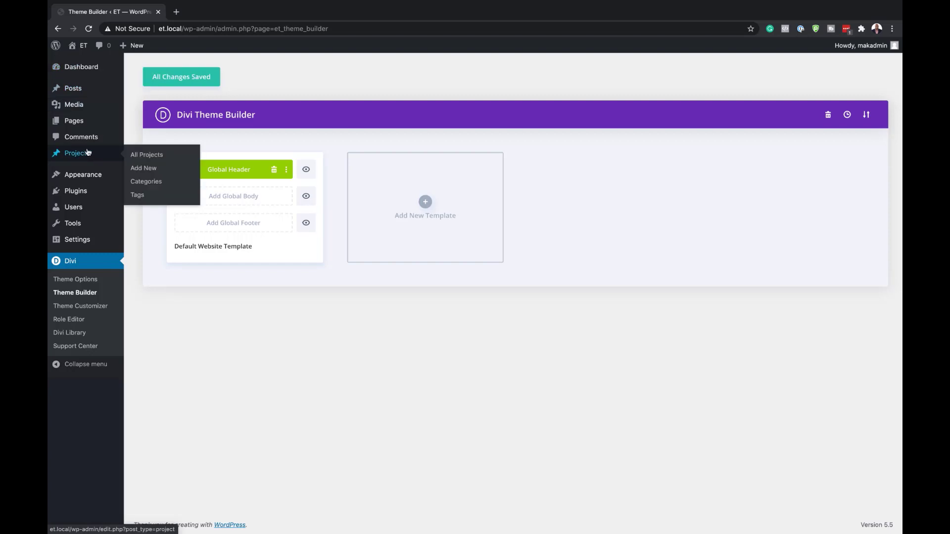
mouse_move(90, 127)
left_click(134, 125)
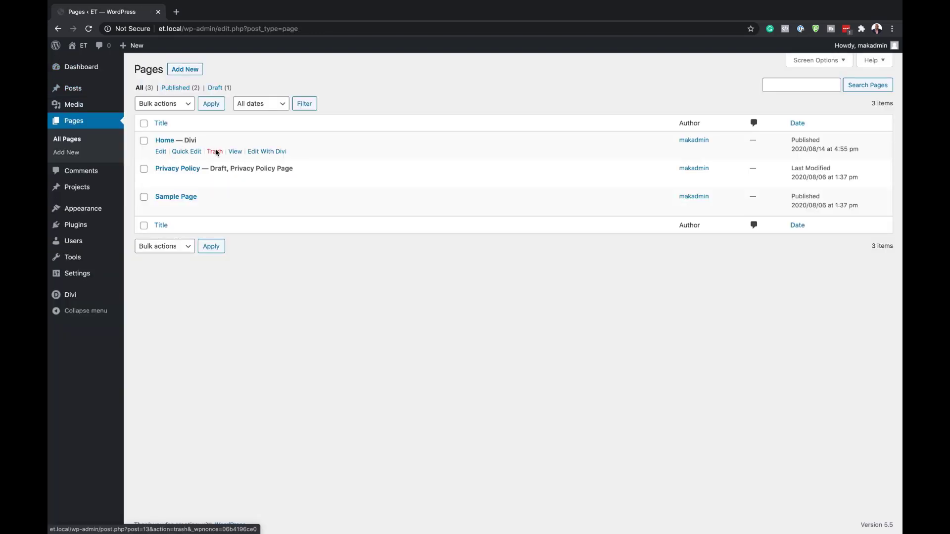
left_click(235, 152, "super")
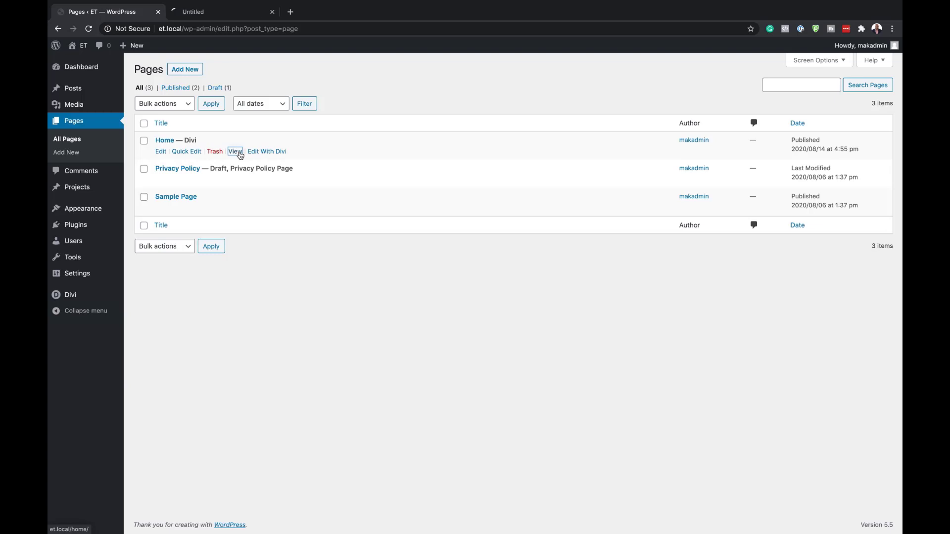
left_click(242, 16)
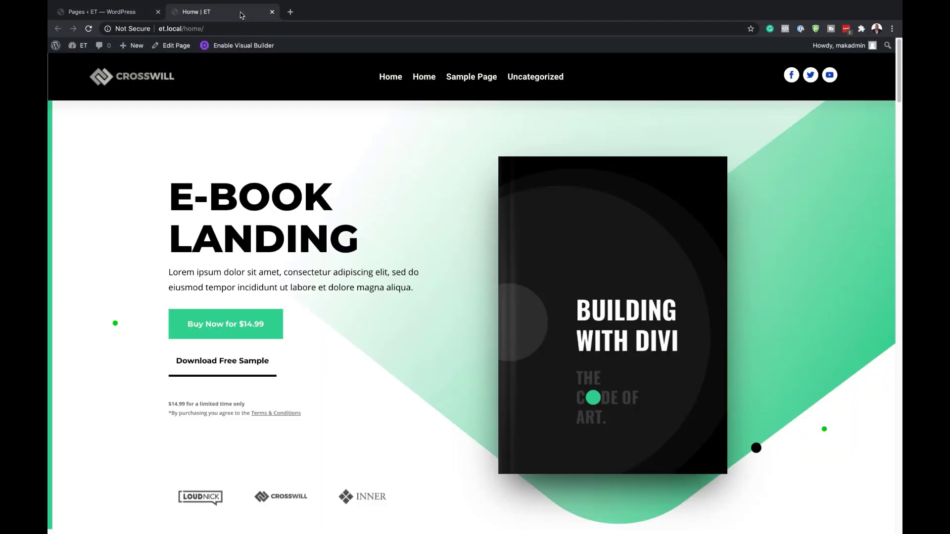
- Scroll the Home page down and back up to check how the fixed header swaps its content
scroll(402, 191, "down", 5)
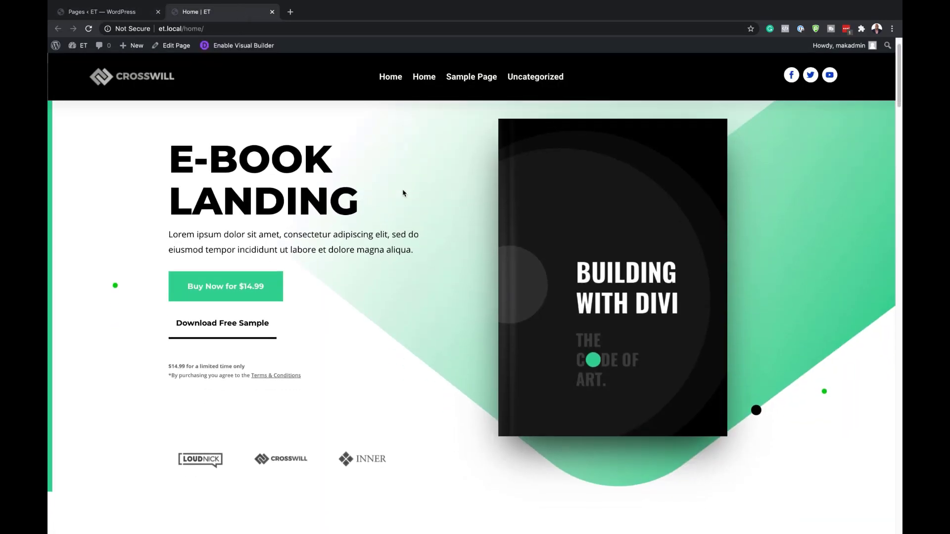
scroll(403, 192, "down", 6)
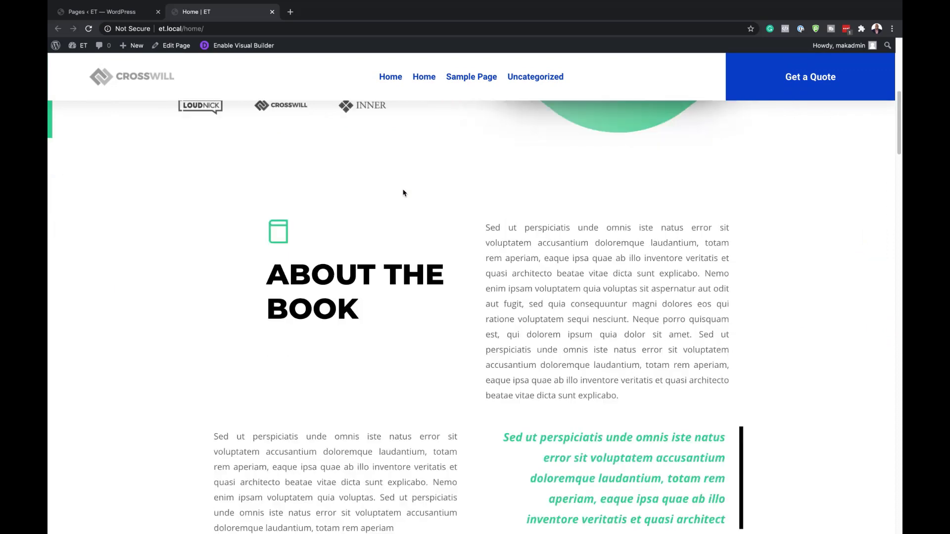
scroll(402, 189, "down", 9)
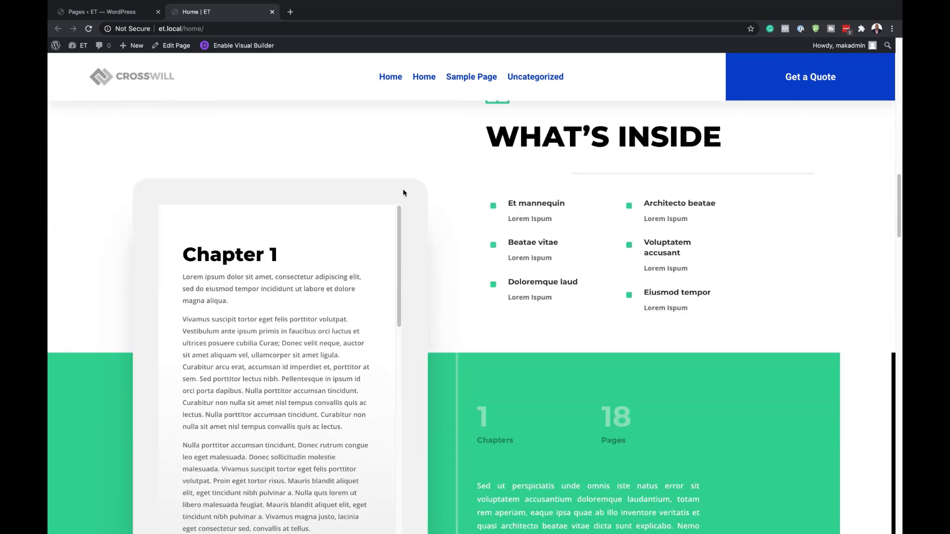
scroll(403, 188, "up", 20)
scroll(404, 192, "down", 8)
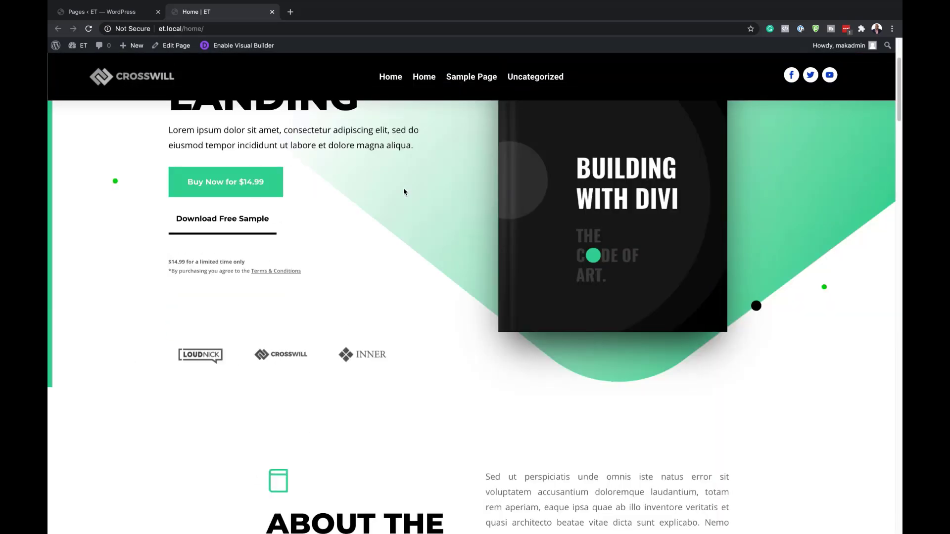
scroll(404, 192, "up", 8)
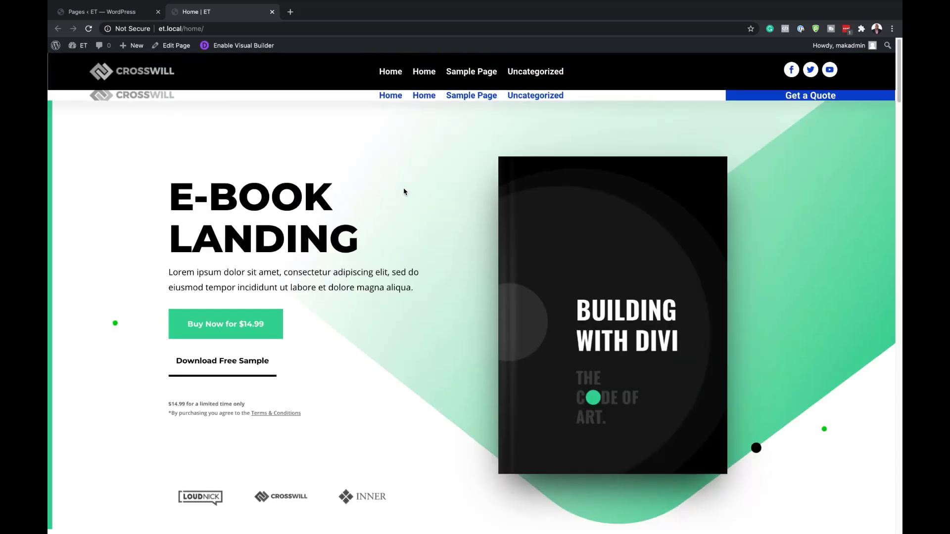
scroll(403, 191, "down", 3)
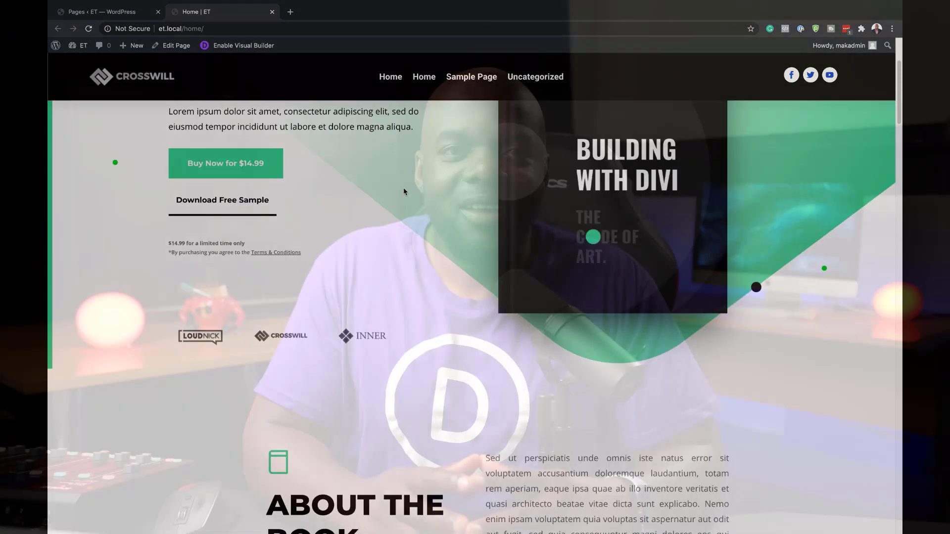
scroll(403, 192, "down", 3)
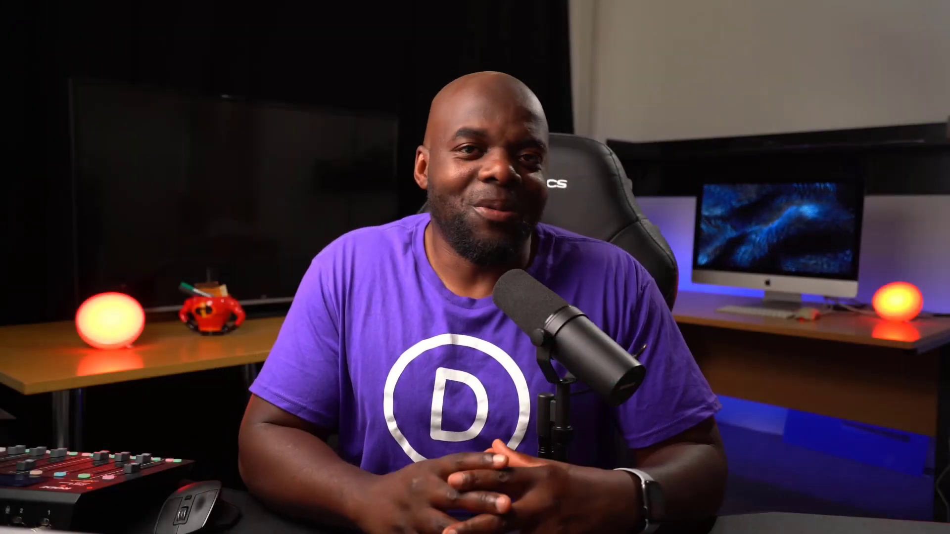